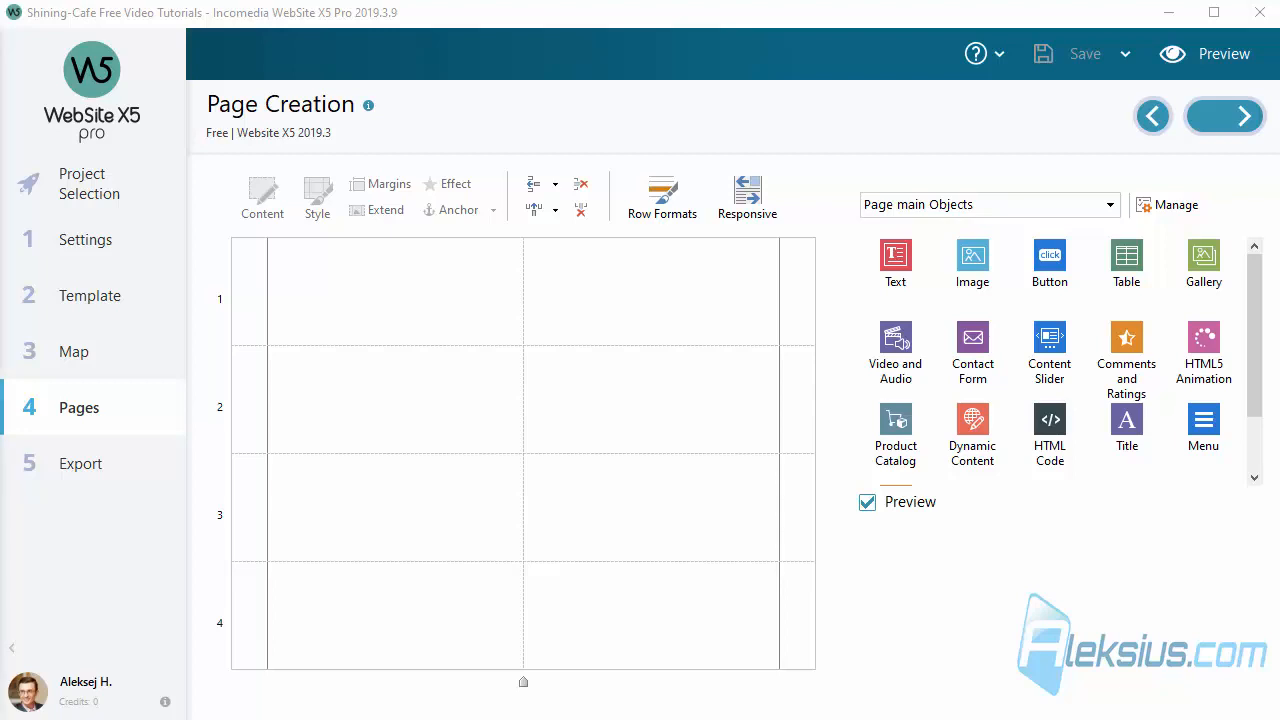
Place a Content Slider object in the left cell of row 1 and add a first slide to it.
drag(1050, 345, 428, 316)
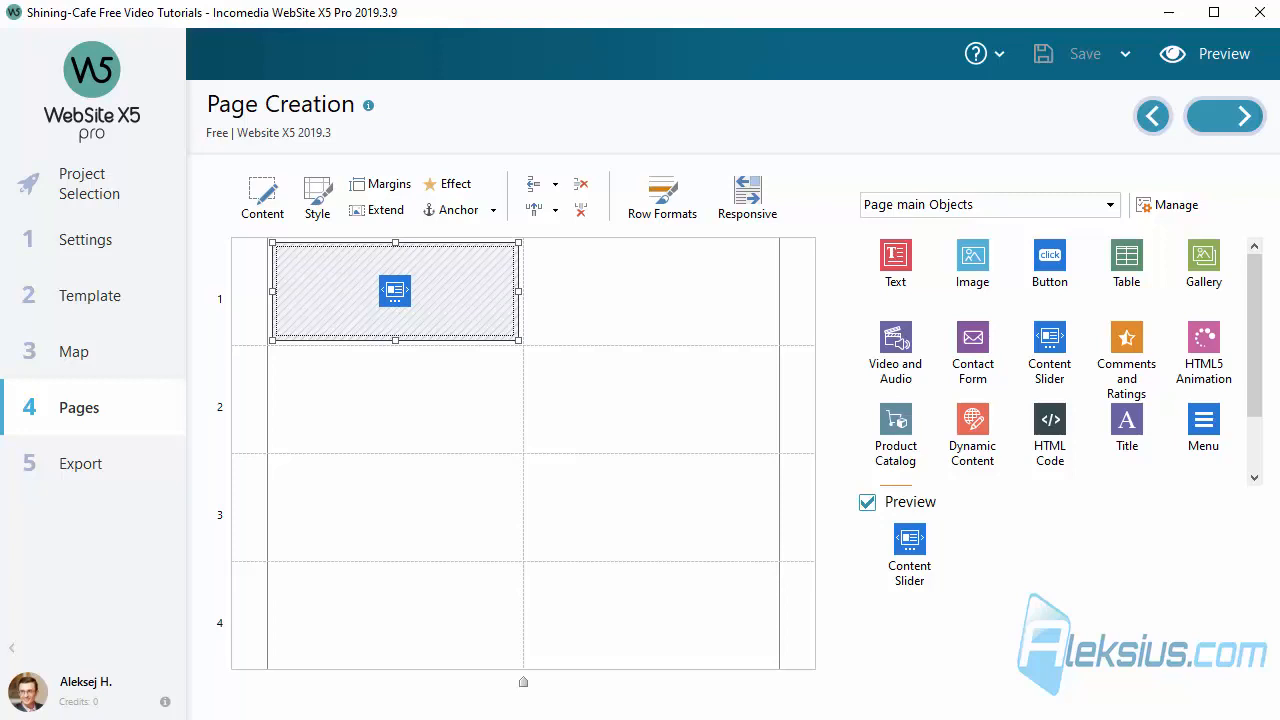
double_click(474, 290)
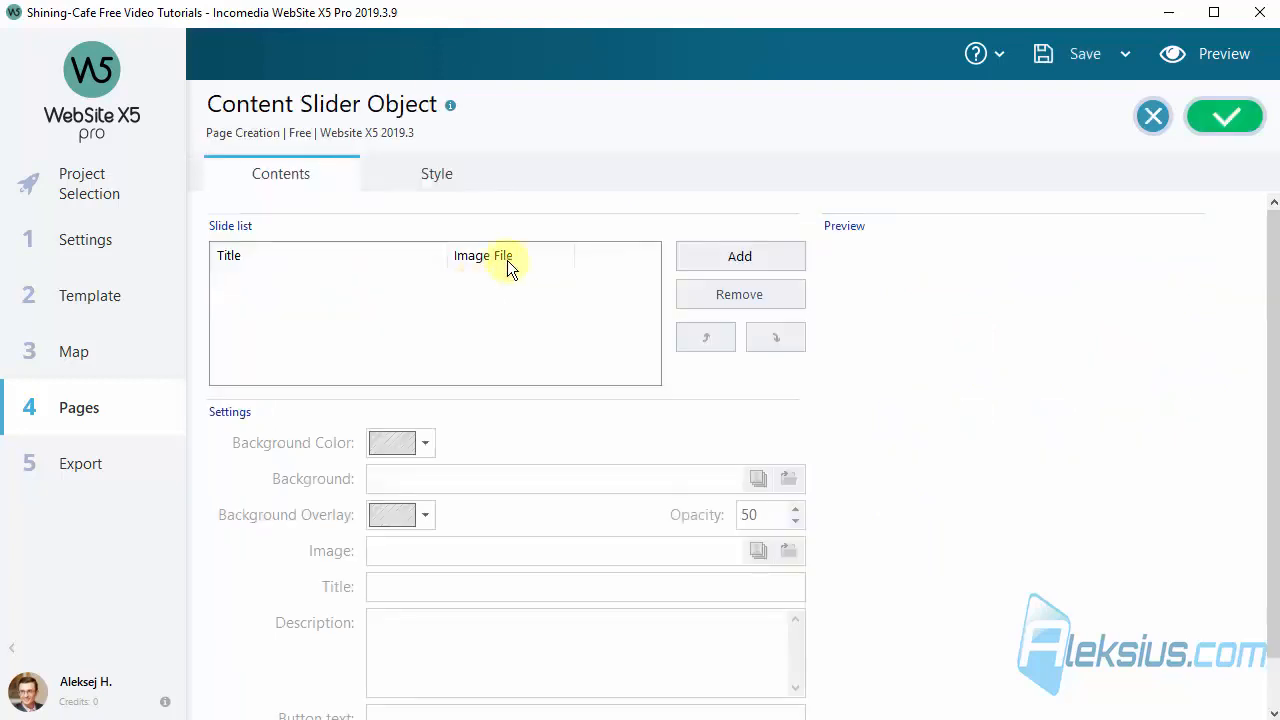
click(721, 257)
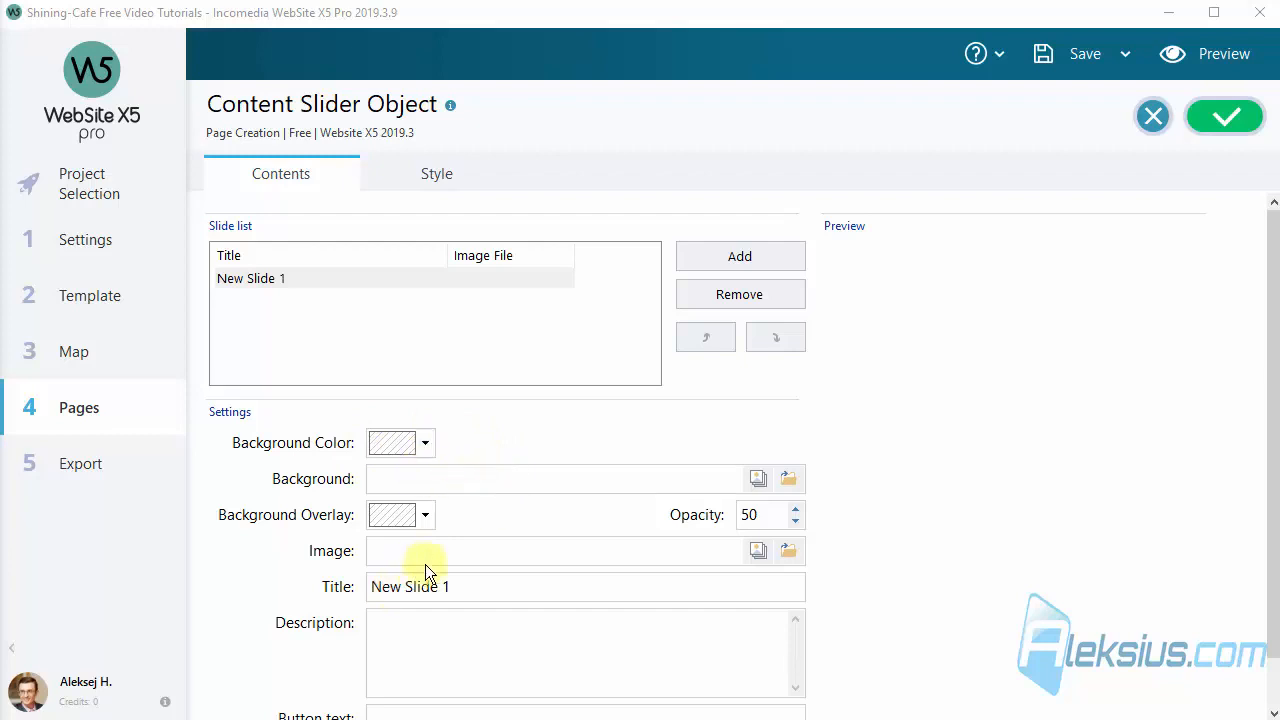
Title the new slide "Slide title №" and use picture 1 from the Гриффины image folder as its image.
click(484, 590)
drag(484, 590, 286, 591)
text(Slide title №)
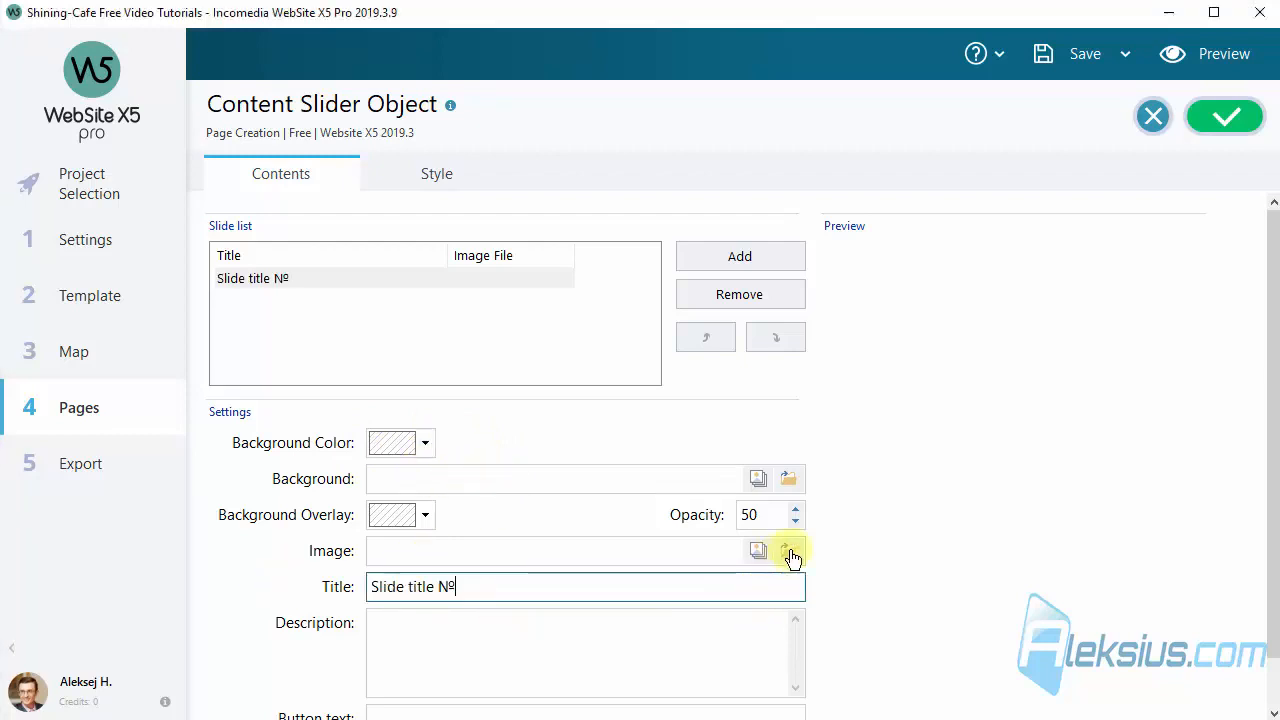
click(790, 552)
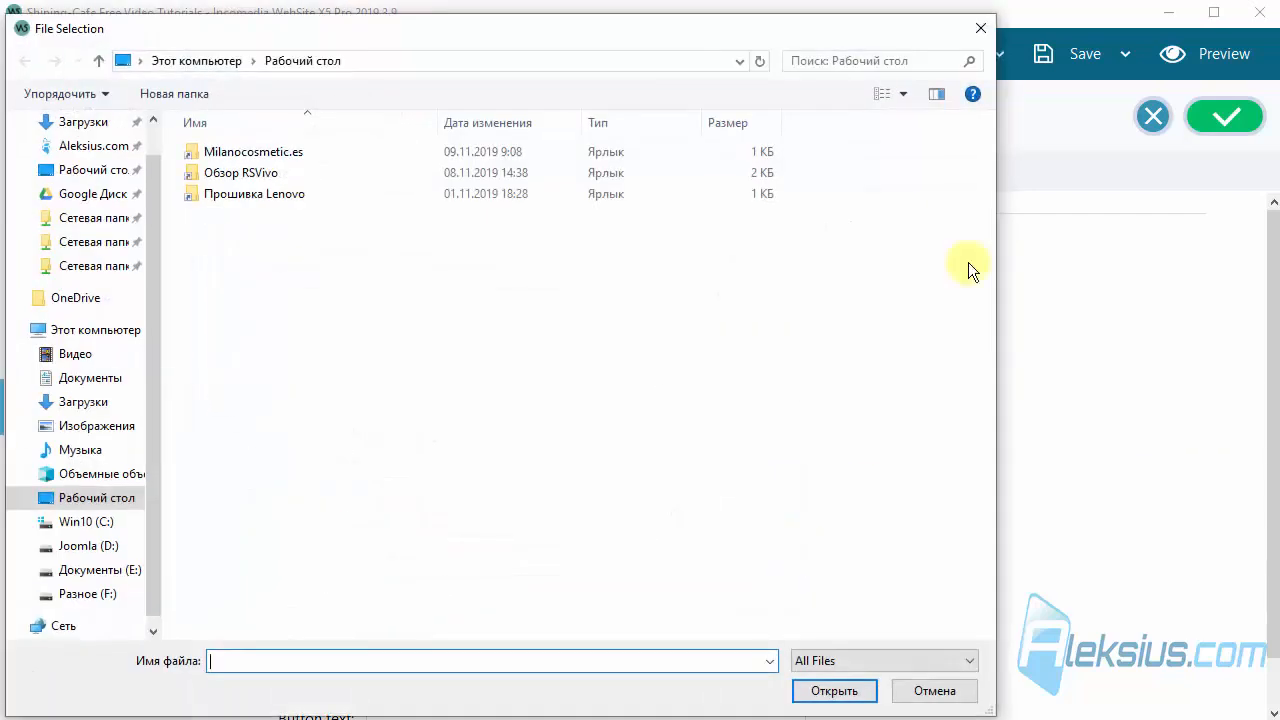
click(300, 250)
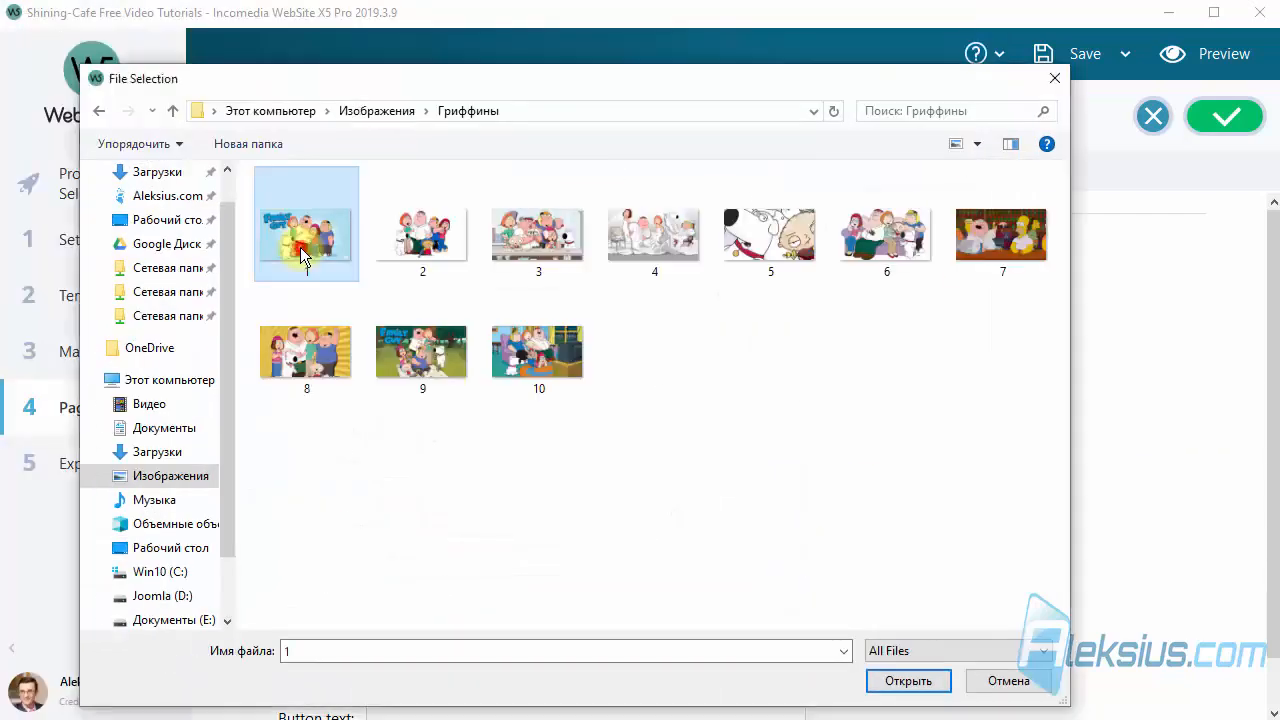
double_click(300, 247)
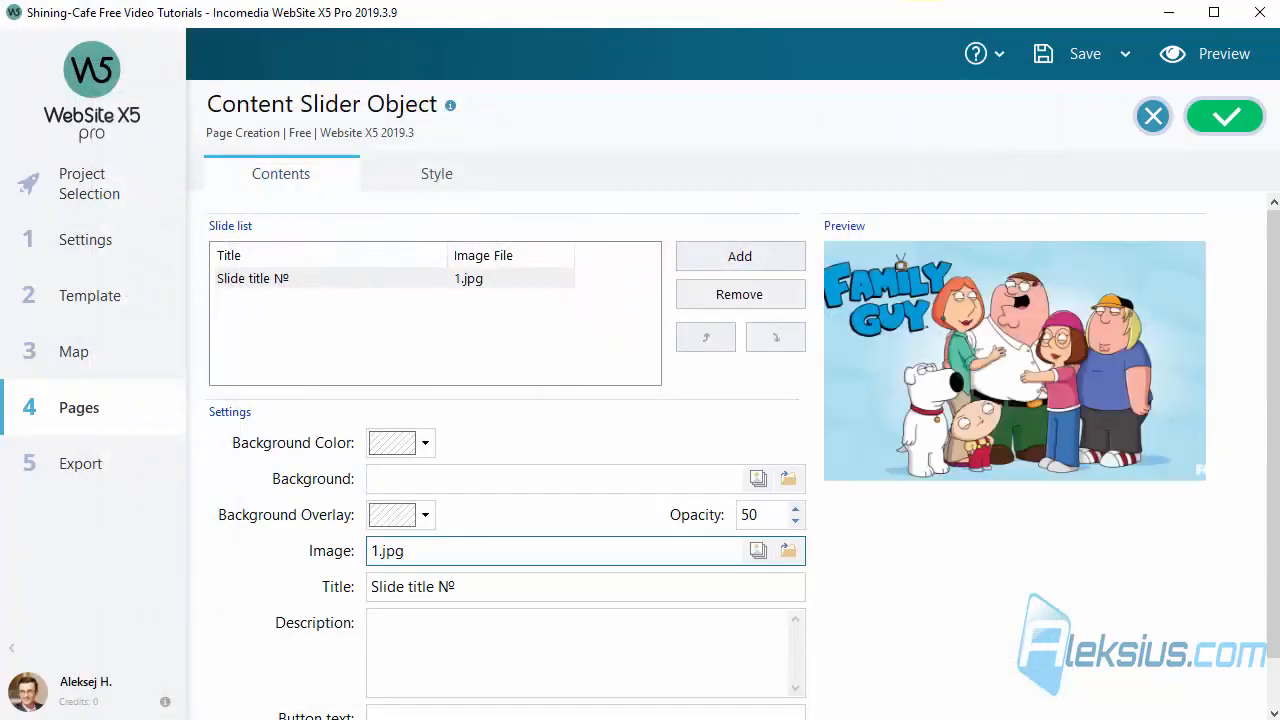
Enter "The text of the slide can be any." three times as the description and "My button" as the button text.
click(451, 640)
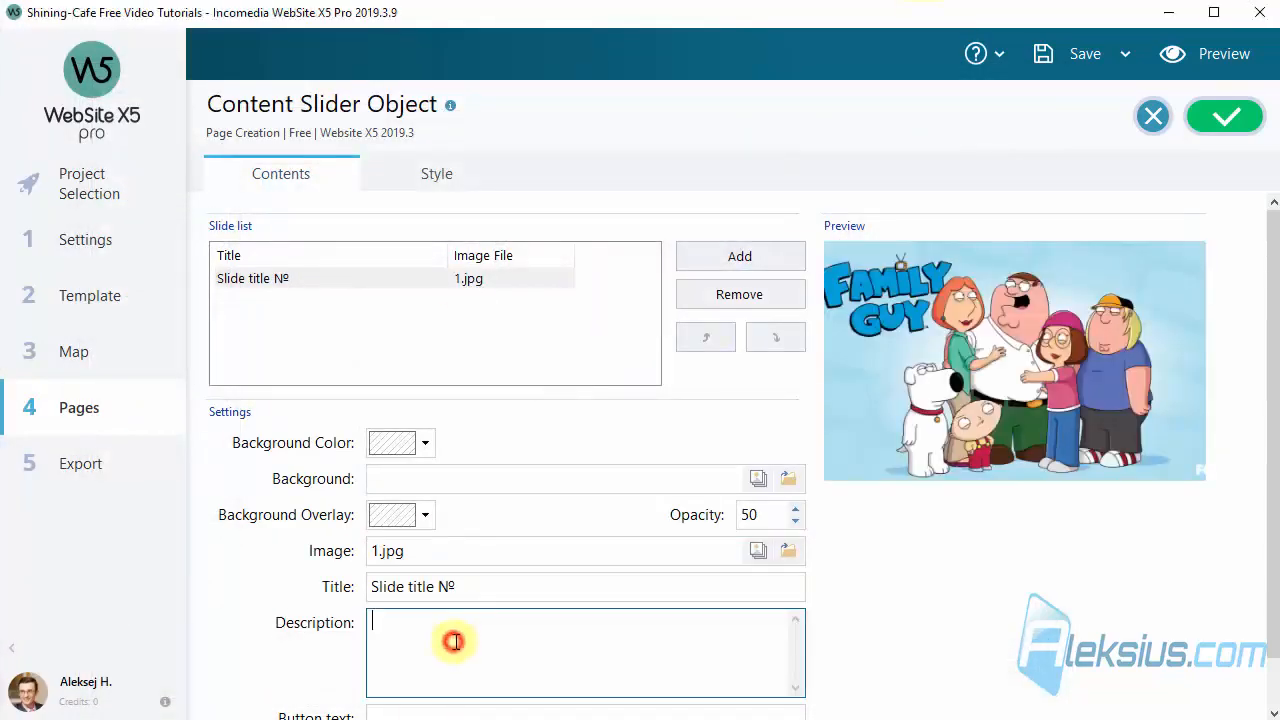
text(The text of the slide can be any. The text of the slide can be any. The text of the slide can be any.)
scroll(932, 627, down, 1)
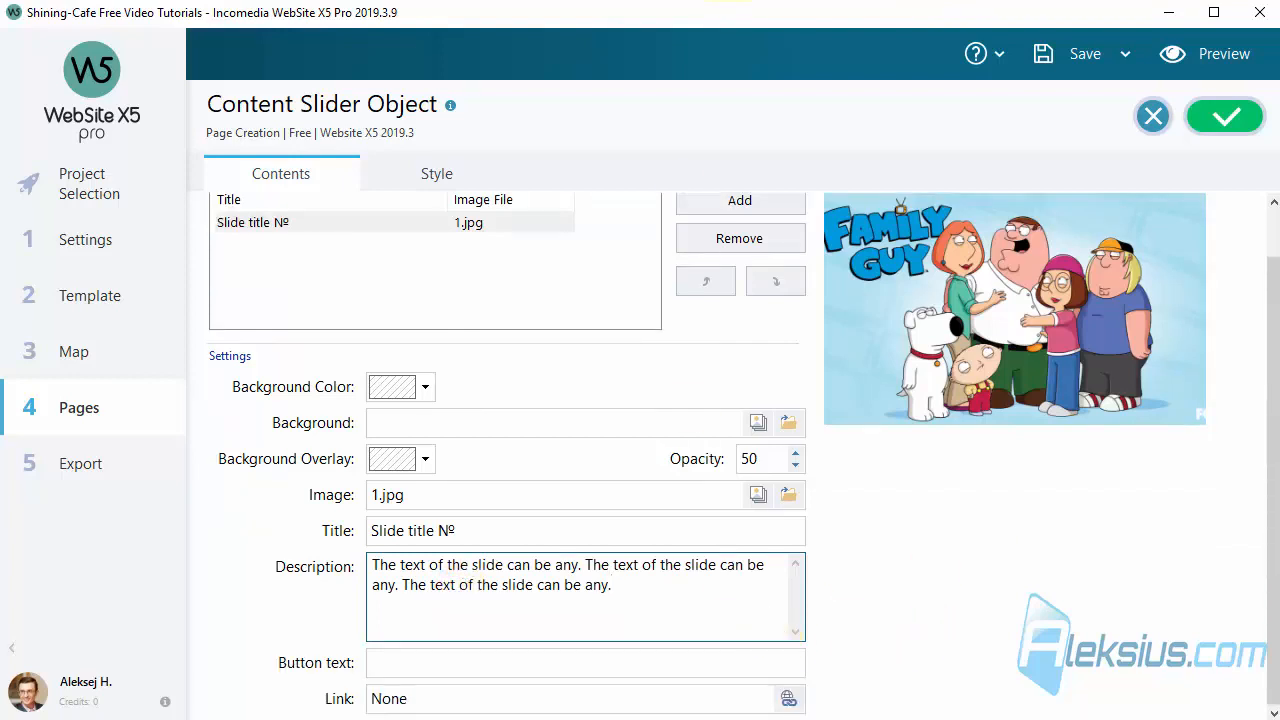
click(467, 658)
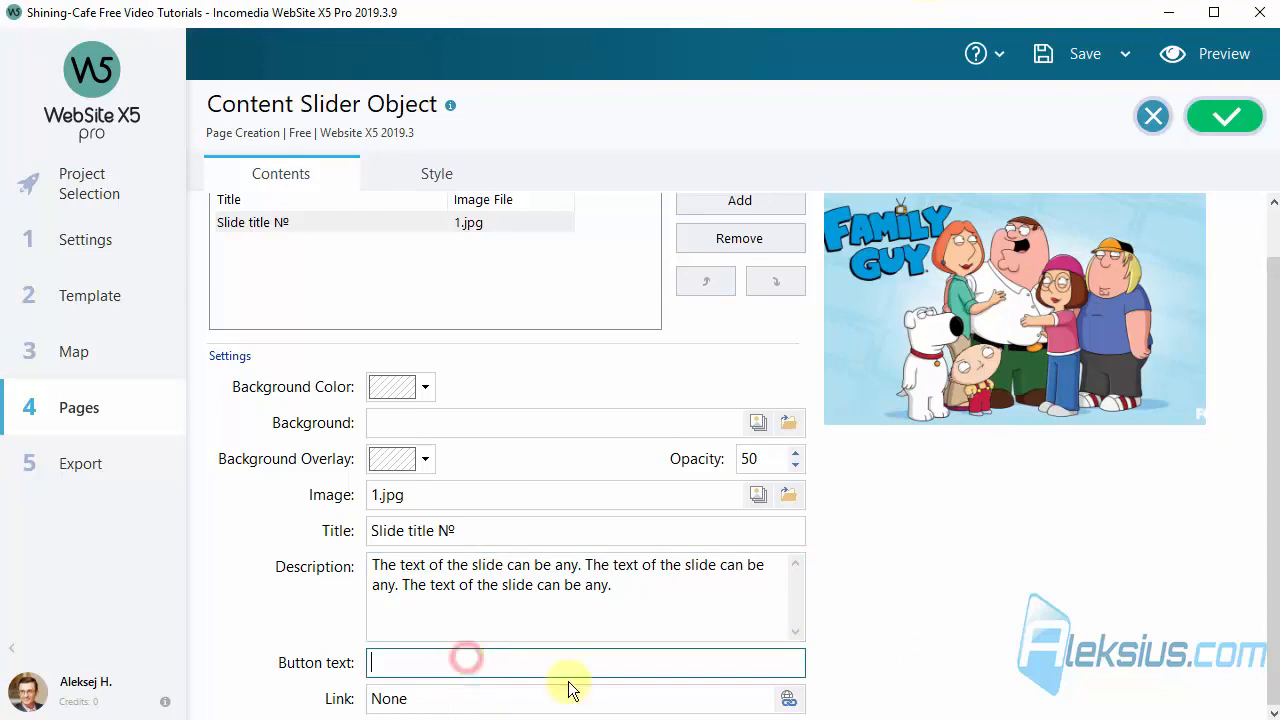
text(My button)
Link the slide to the website page Swiper Grid Slider and add another slide to the slide list.
click(788, 698)
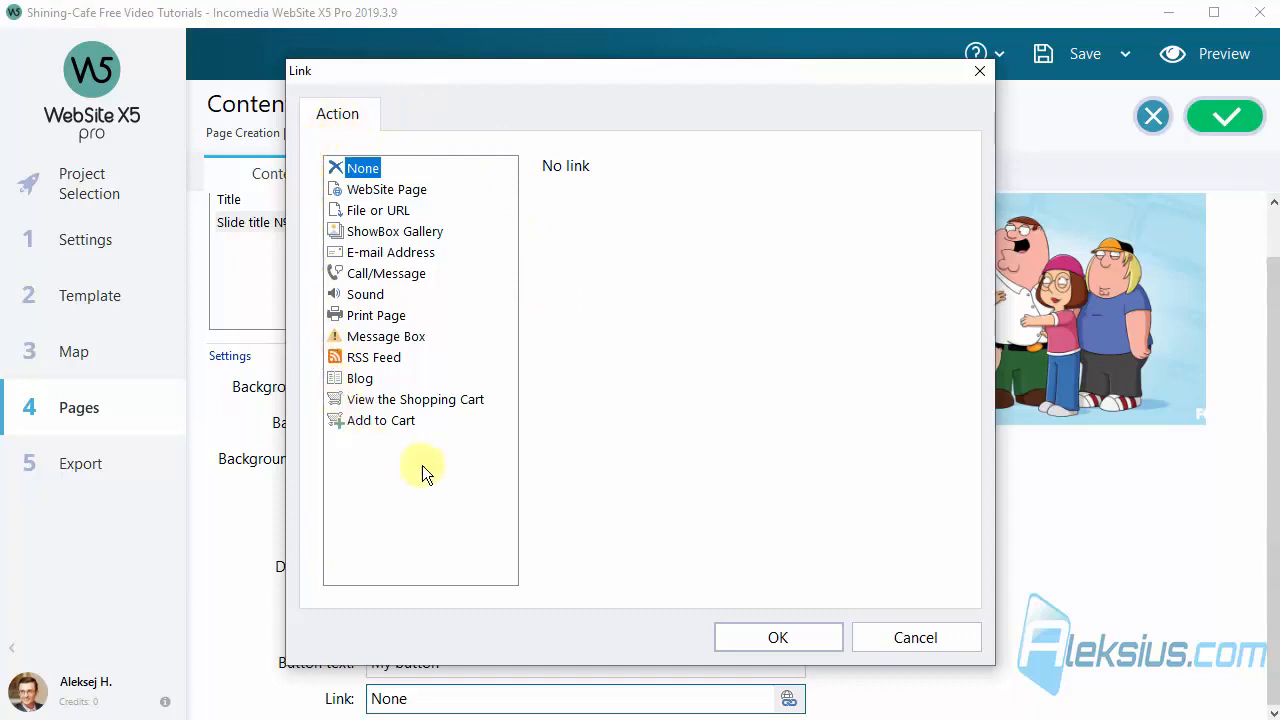
click(389, 186)
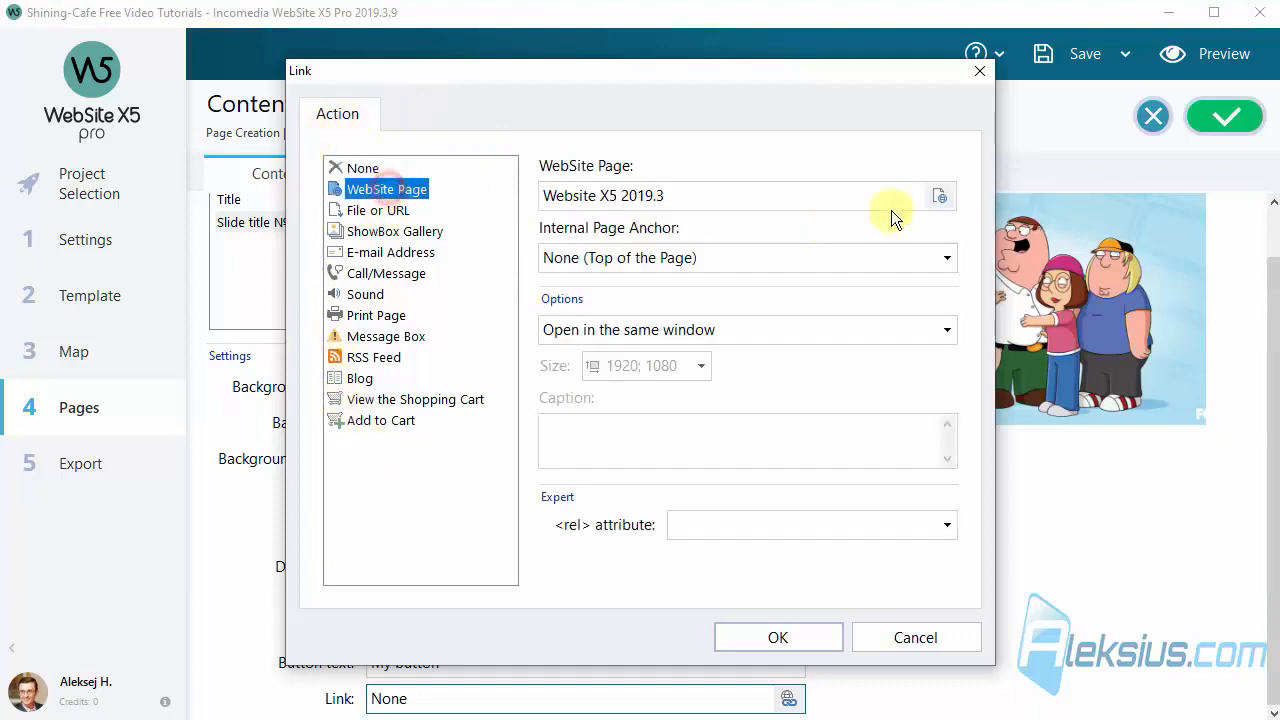
click(937, 197)
click(555, 272)
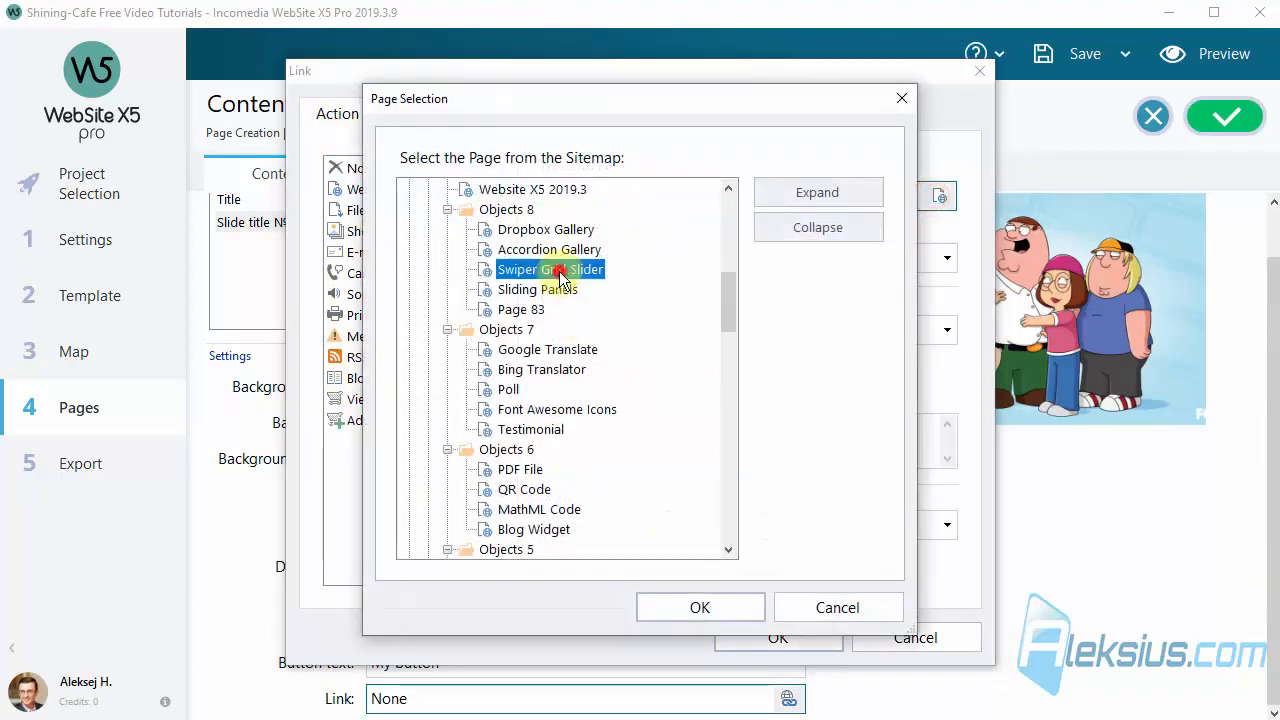
click(676, 602)
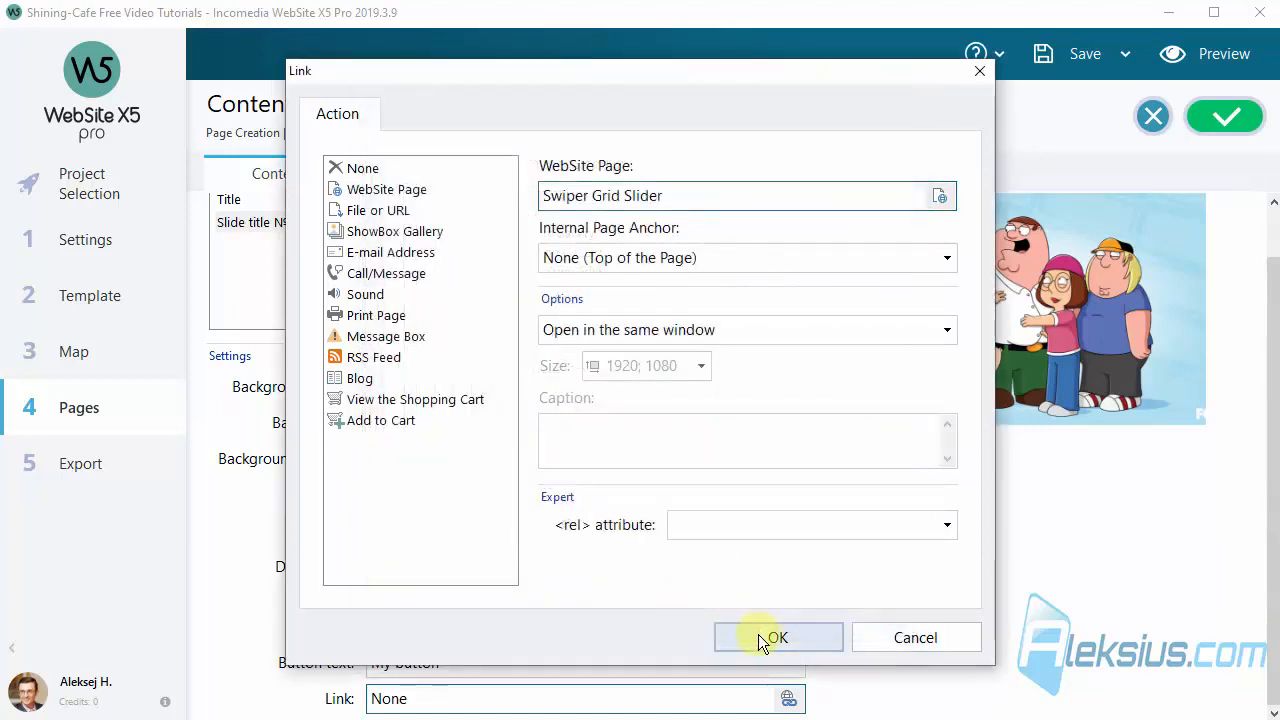
click(758, 636)
scroll(738, 300, up, 2)
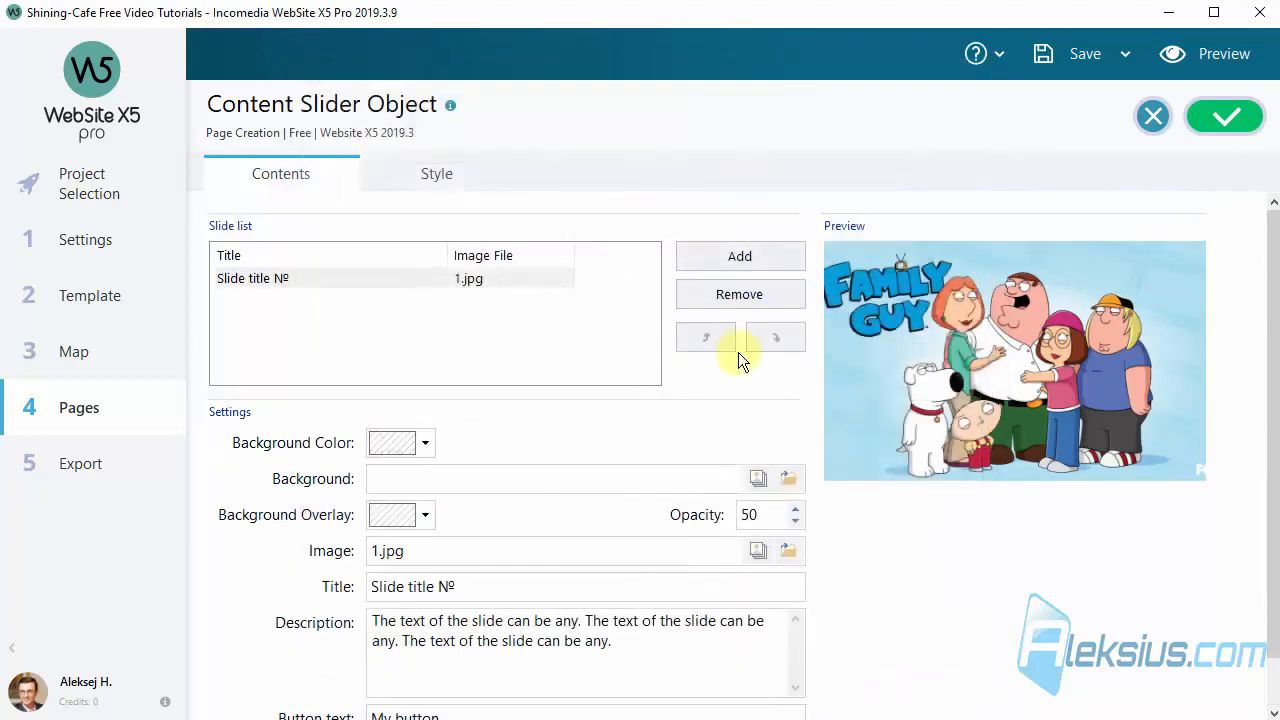
click(739, 257)
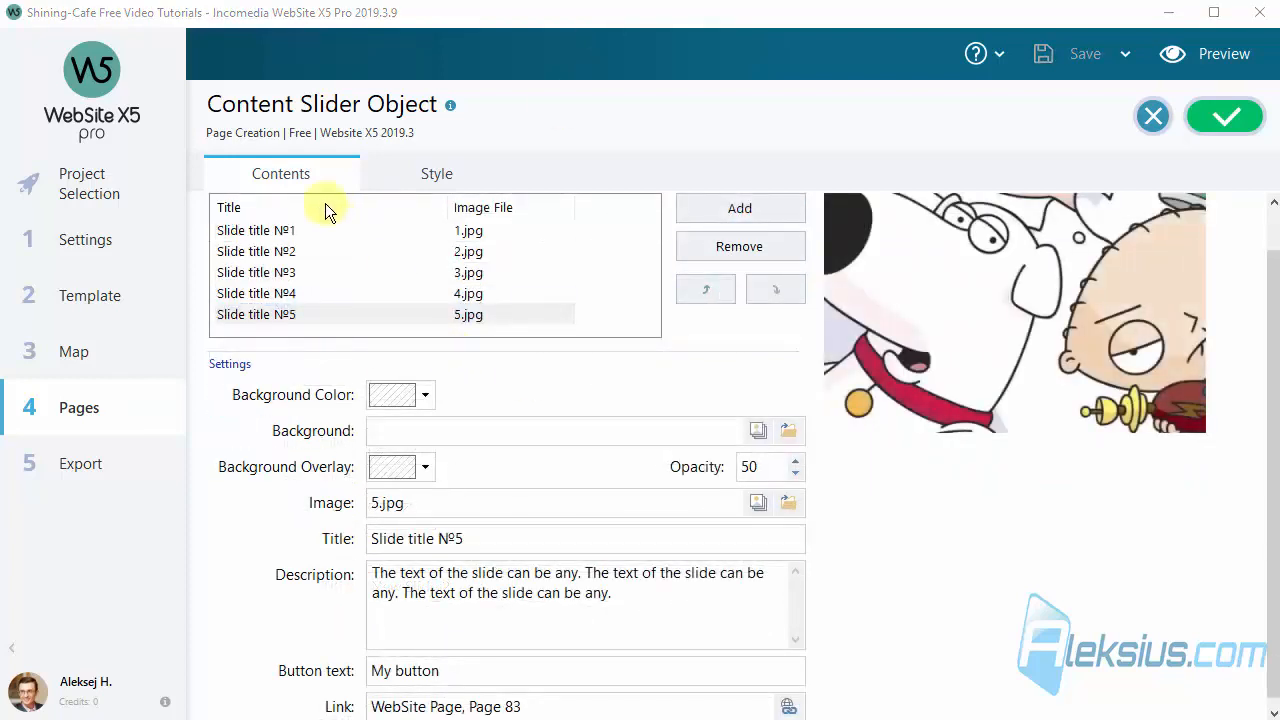
Preview the page, advance through several slides and test the My button link.
click(1224, 57)
scroll(966, 439, down, 2)
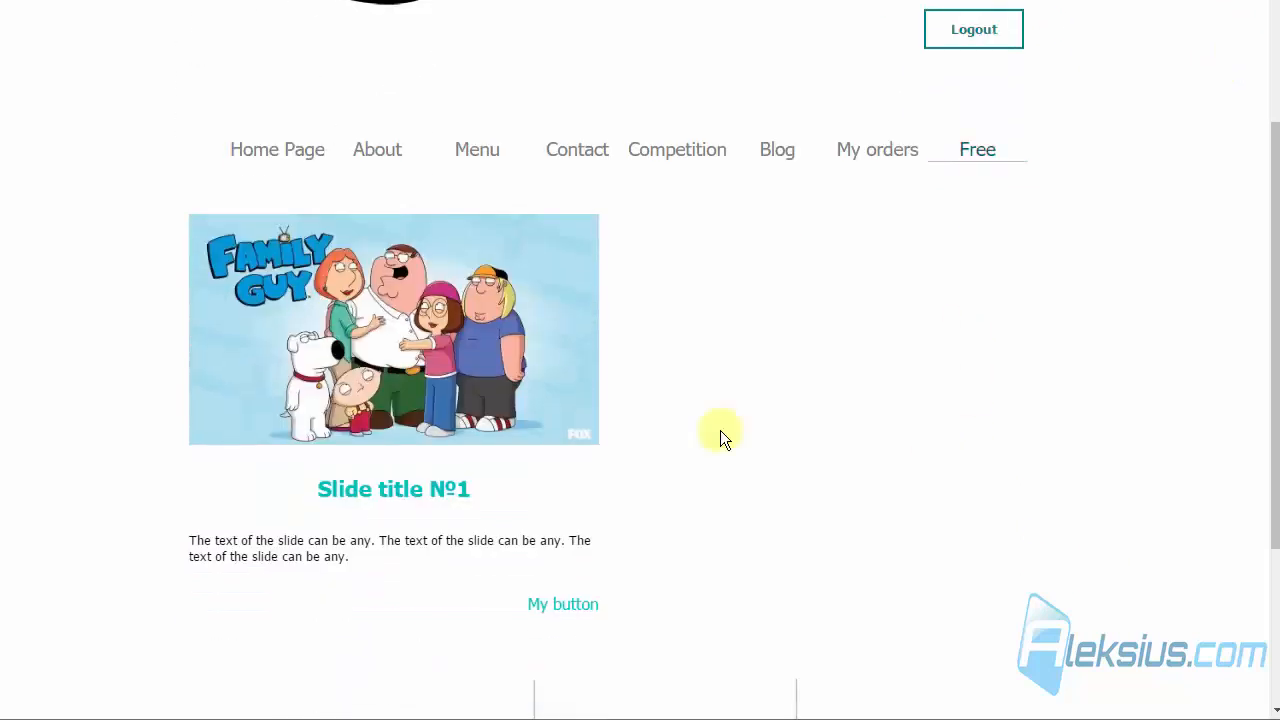
click(590, 416)
click(590, 416)
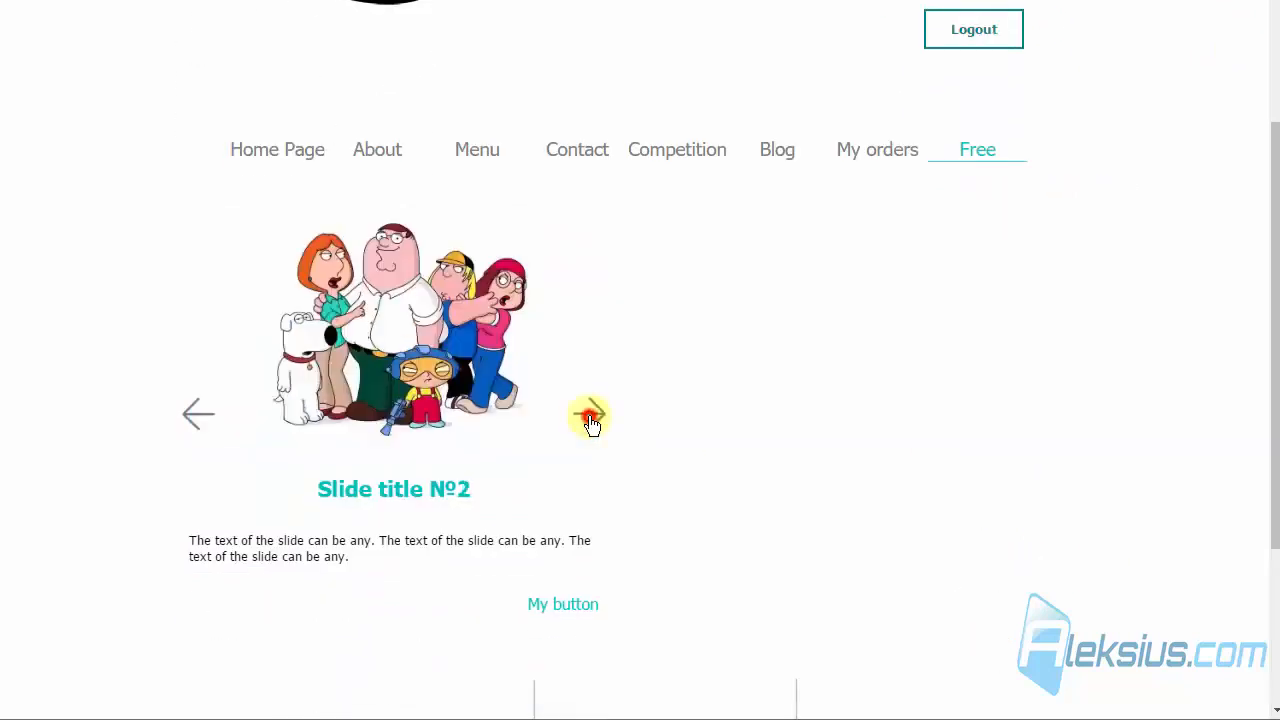
click(588, 416)
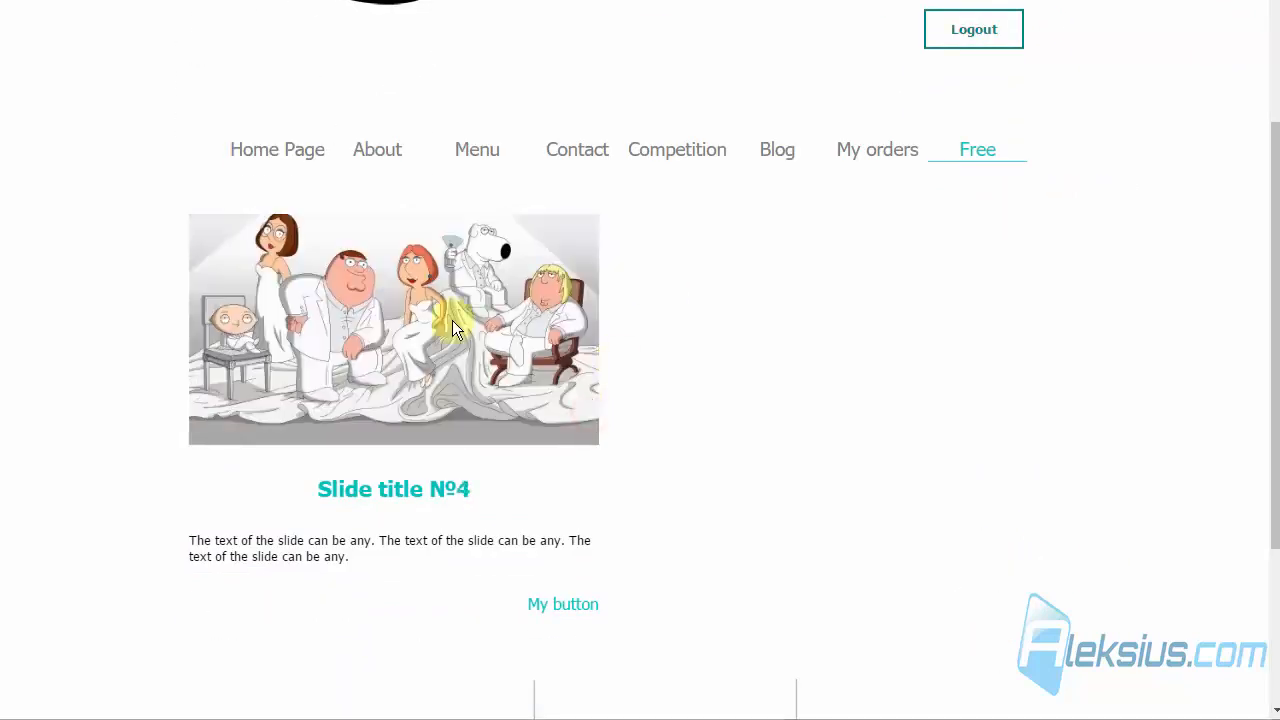
click(552, 606)
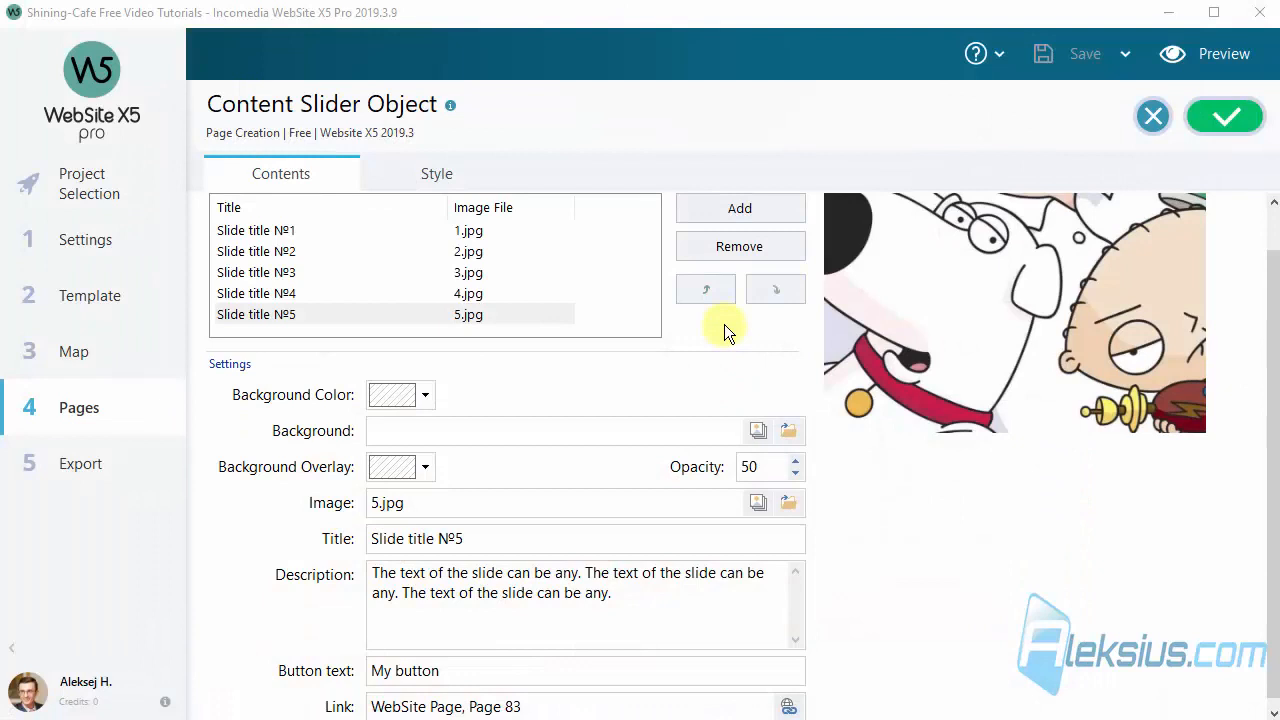
Review the layout choices in the slider's style settings and set the slider height to 400.
click(448, 177)
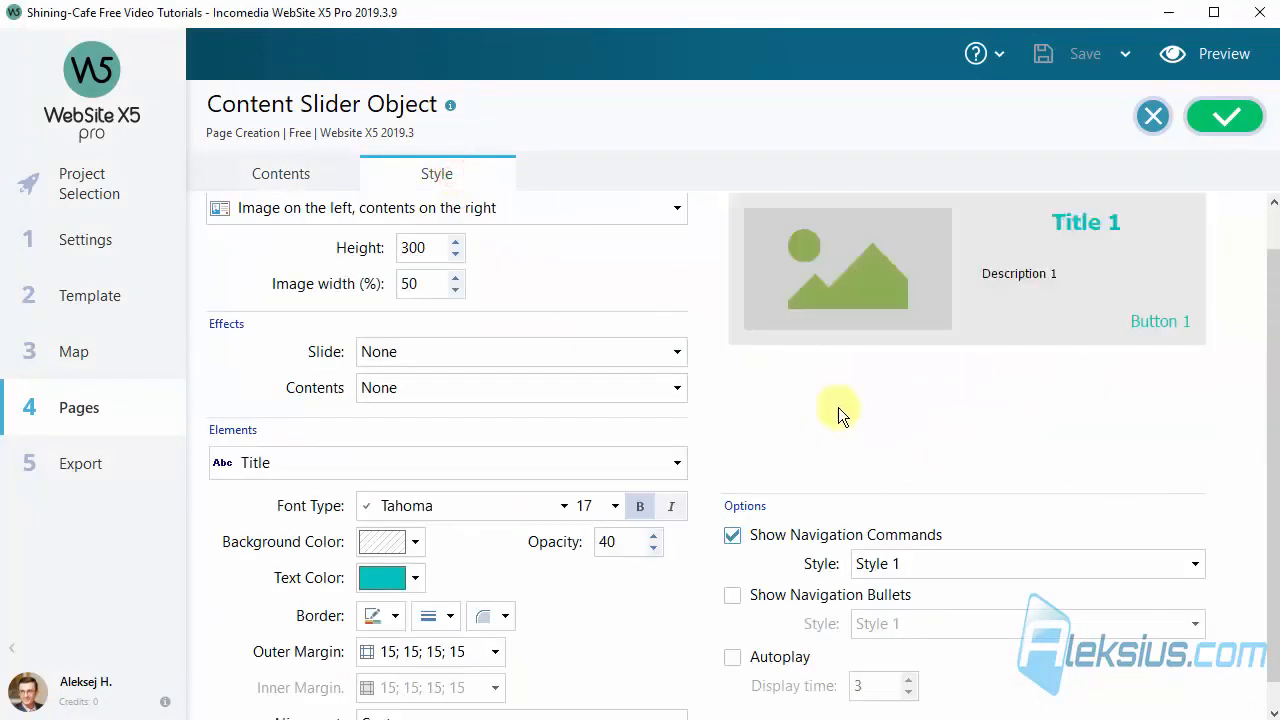
scroll(757, 433, up, 1)
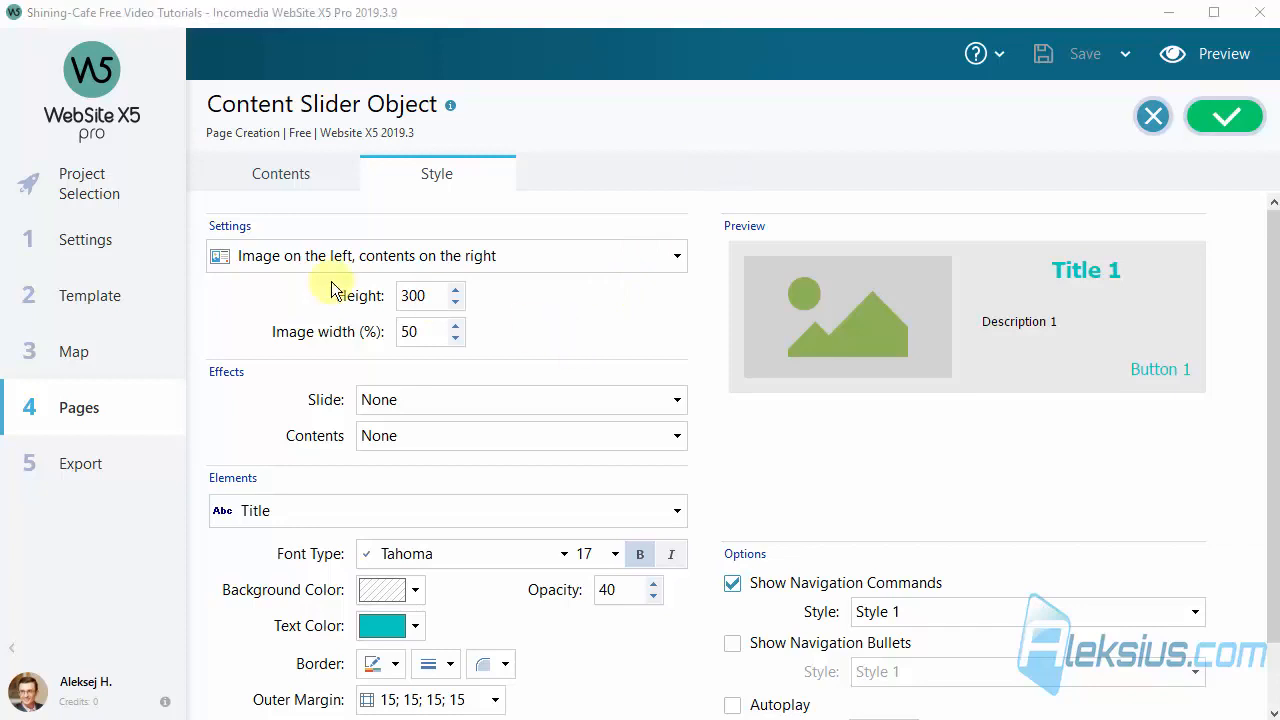
click(357, 257)
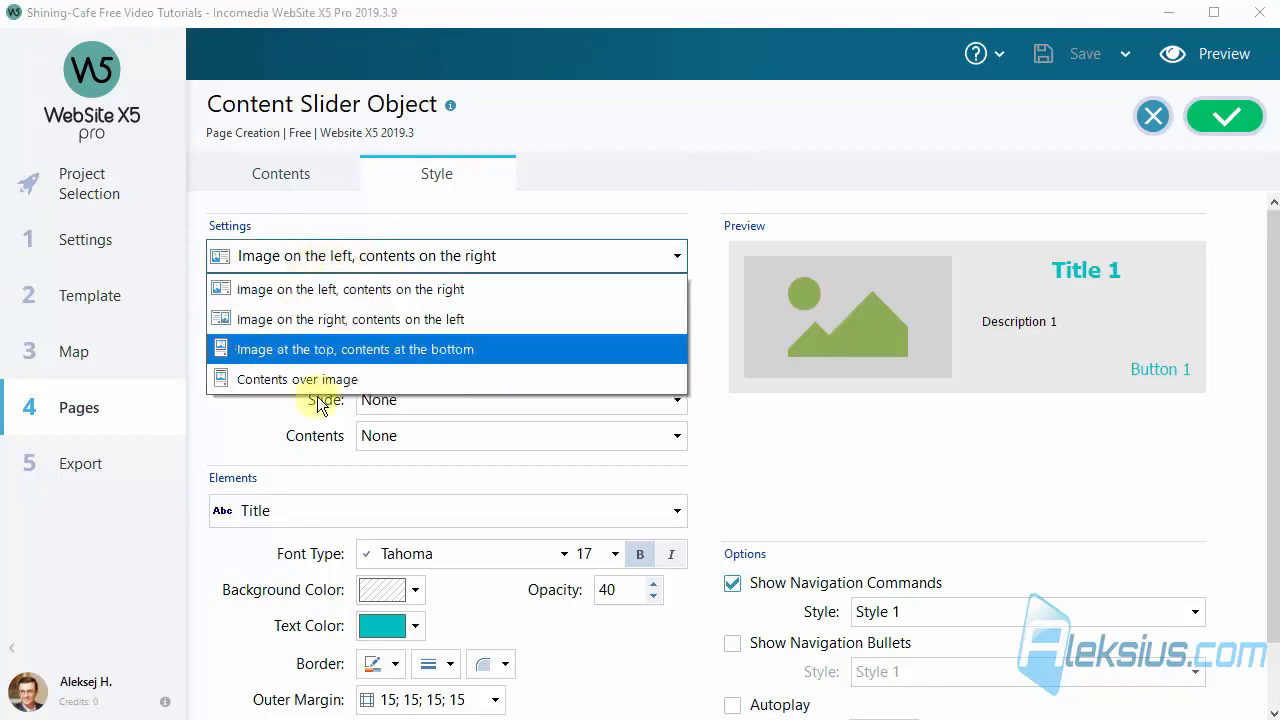
click(642, 215)
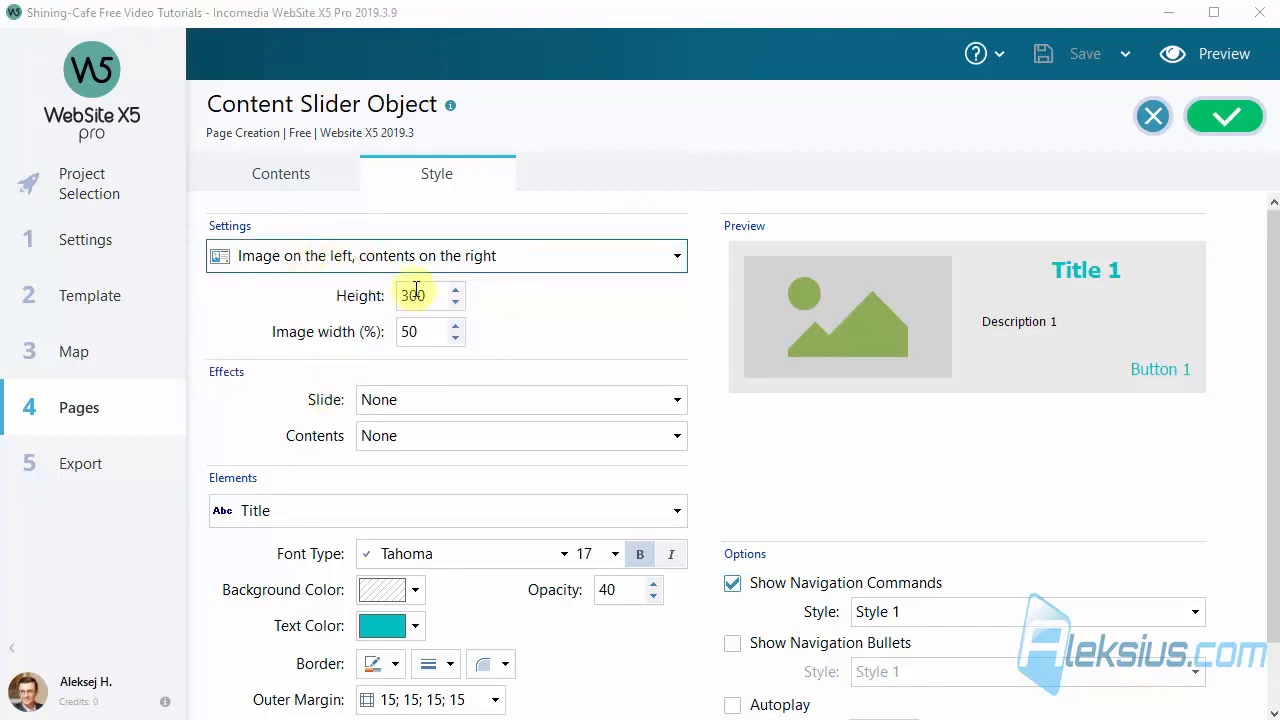
click(411, 293)
key(BackSpace)
text(4)
click(571, 316)
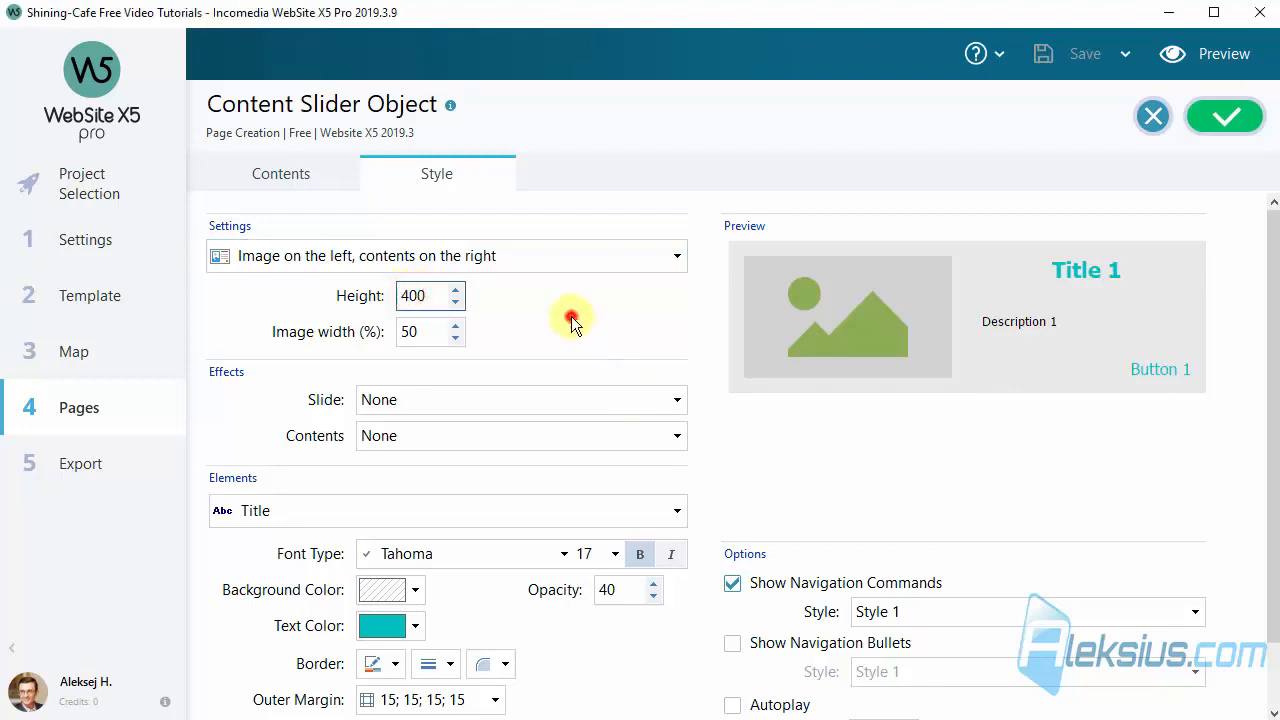
Set the slide effect to Fade and the contents effect to Move.
click(466, 400)
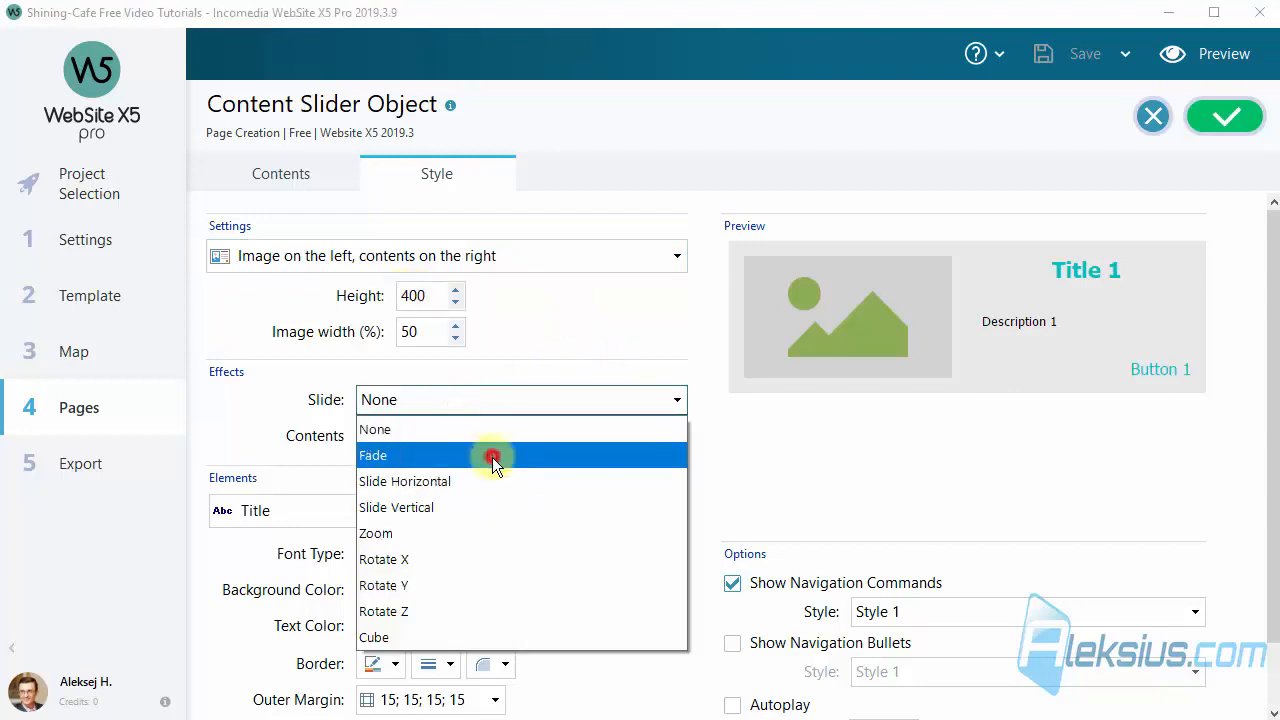
click(492, 457)
click(441, 439)
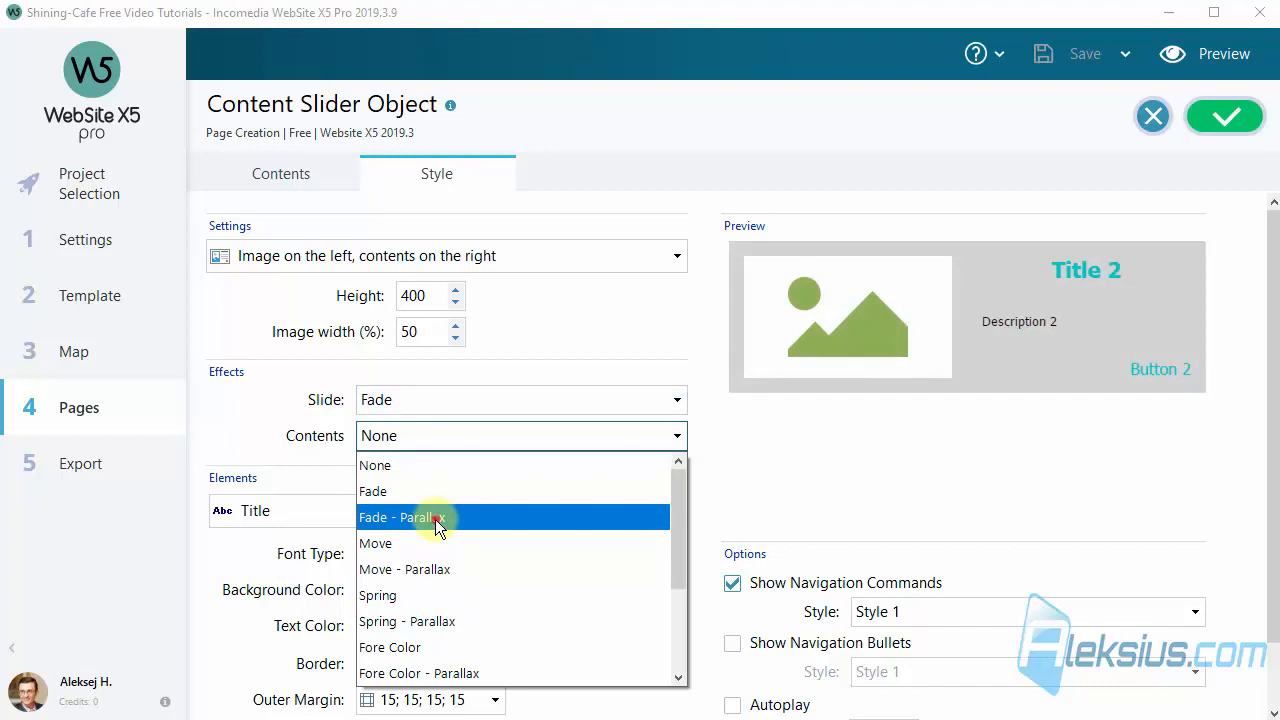
click(443, 546)
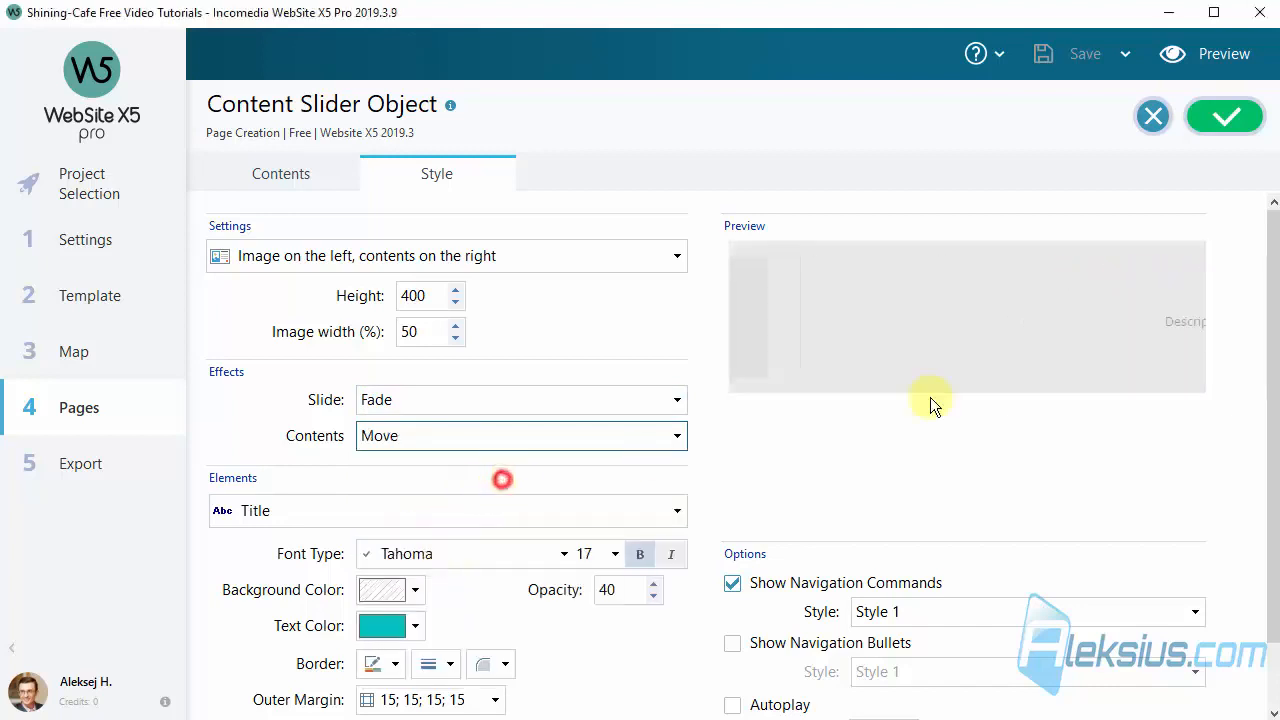
Show navigation bullets in Style 9 and change the navigation commands to Style 15.
scroll(930, 397, down, 1)
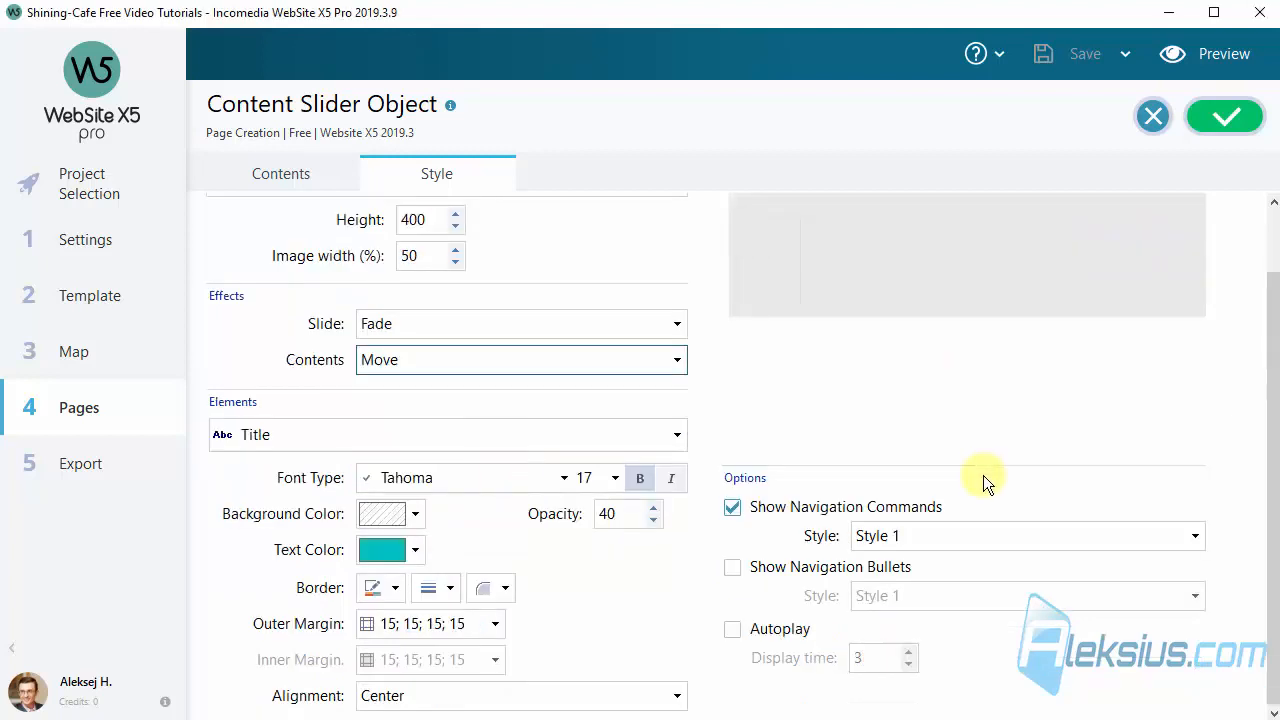
click(789, 575)
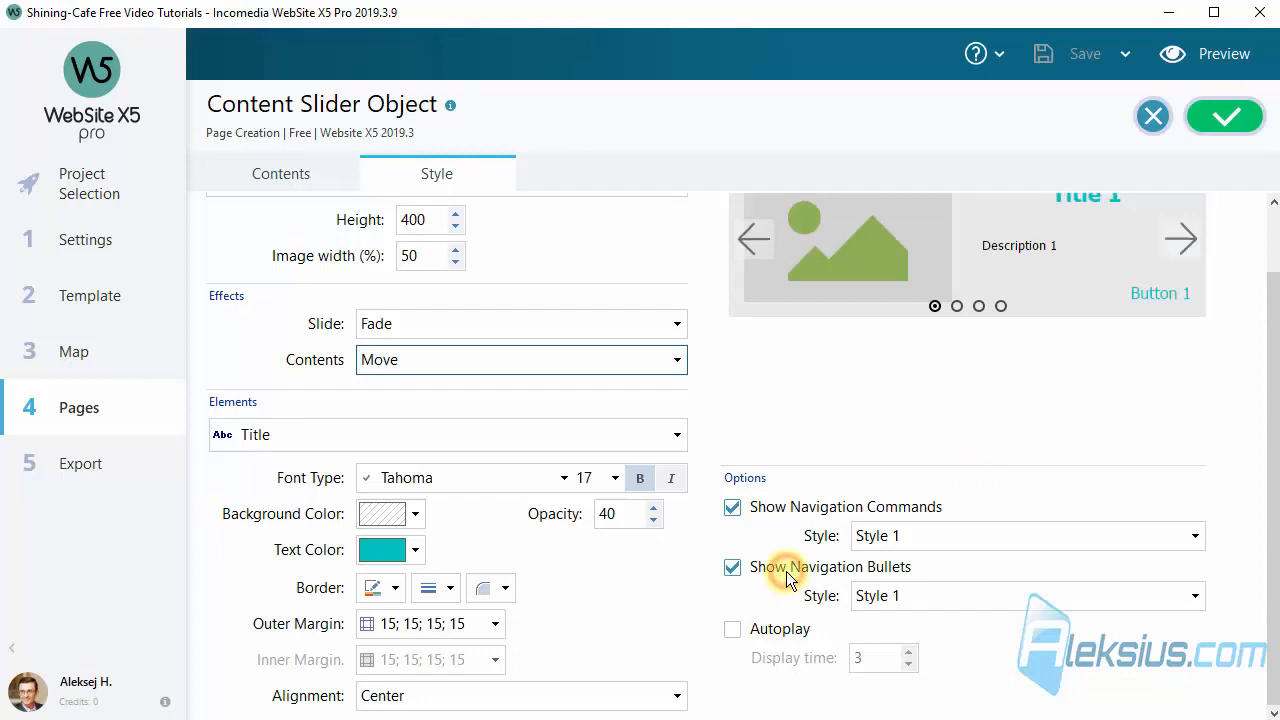
click(955, 604)
click(1002, 660)
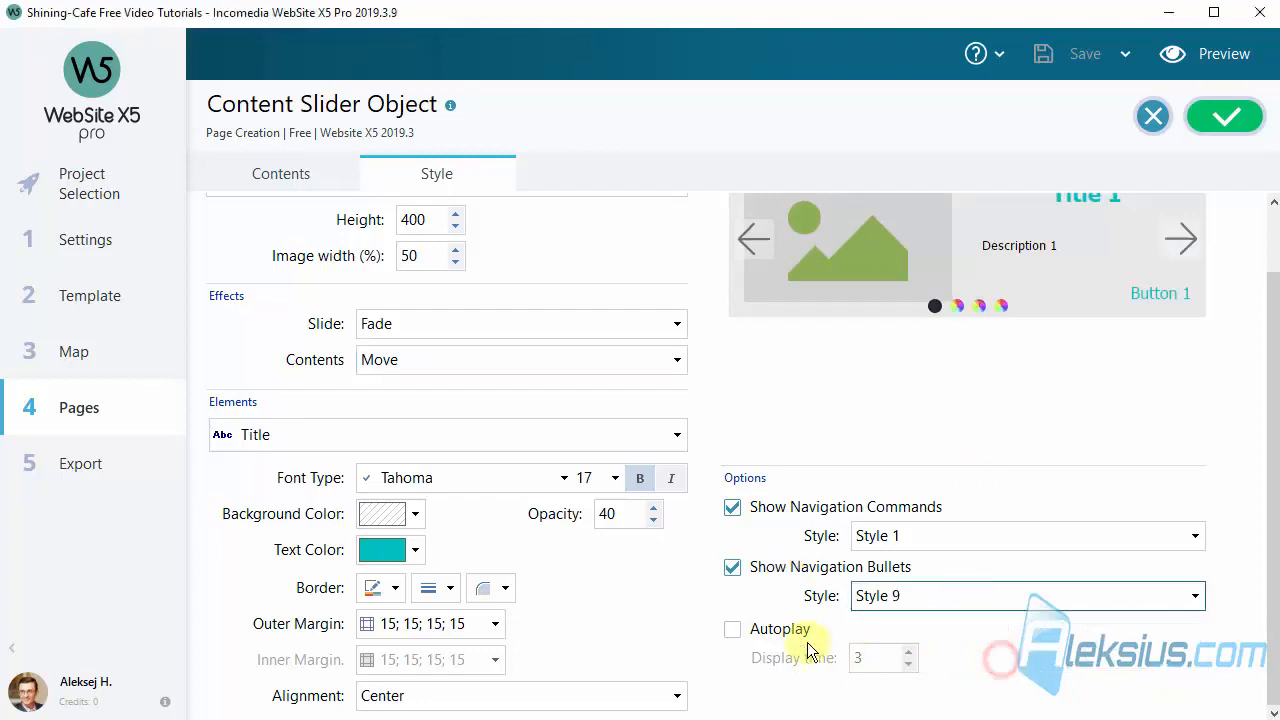
click(935, 533)
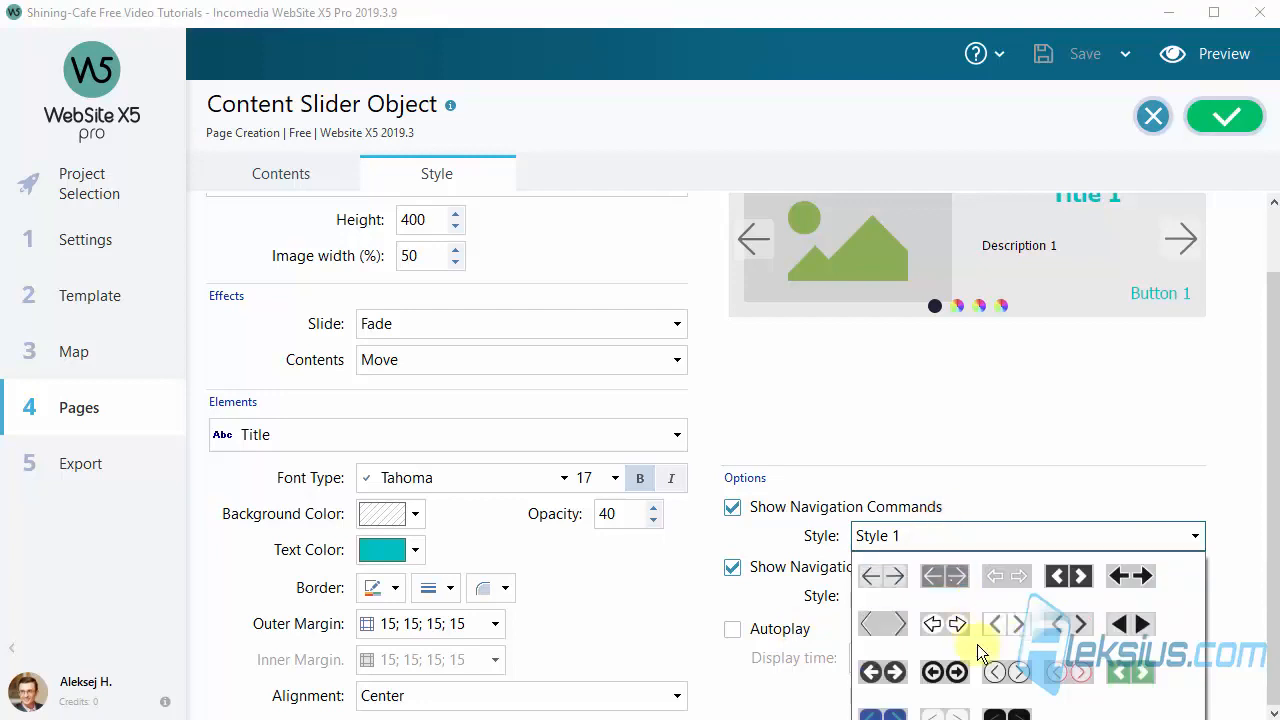
click(1131, 672)
click(639, 626)
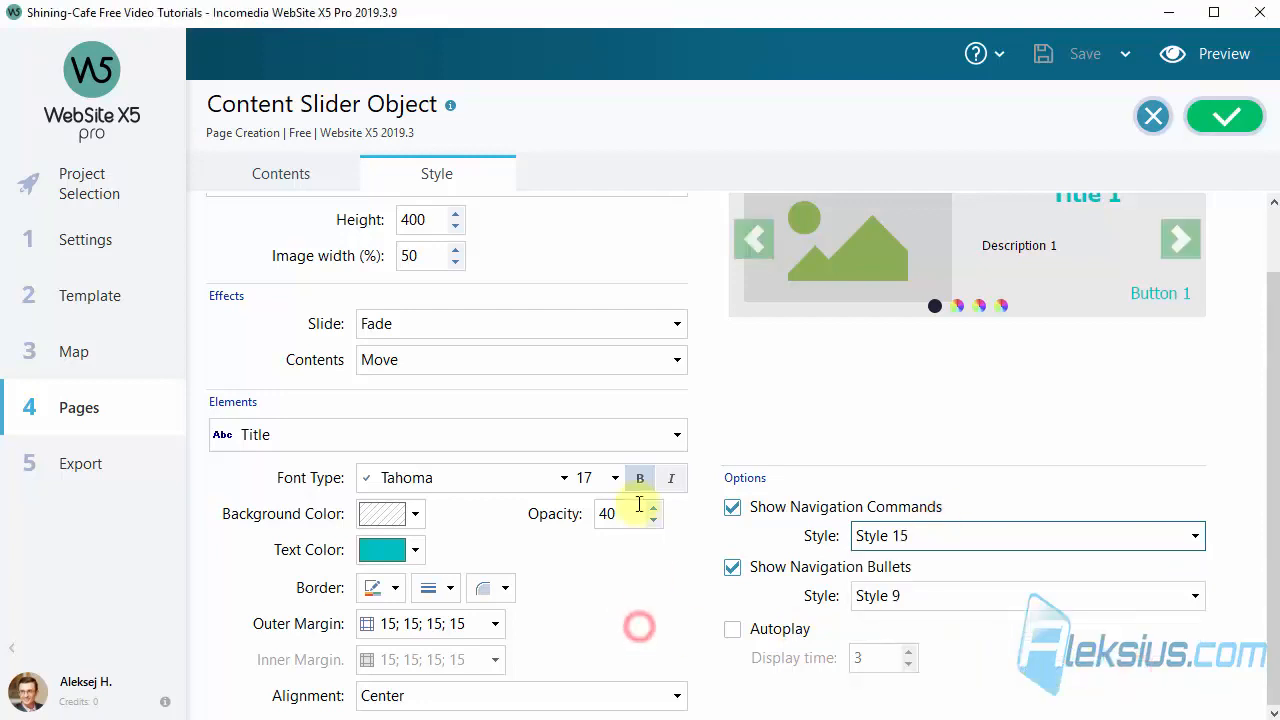
click(465, 436)
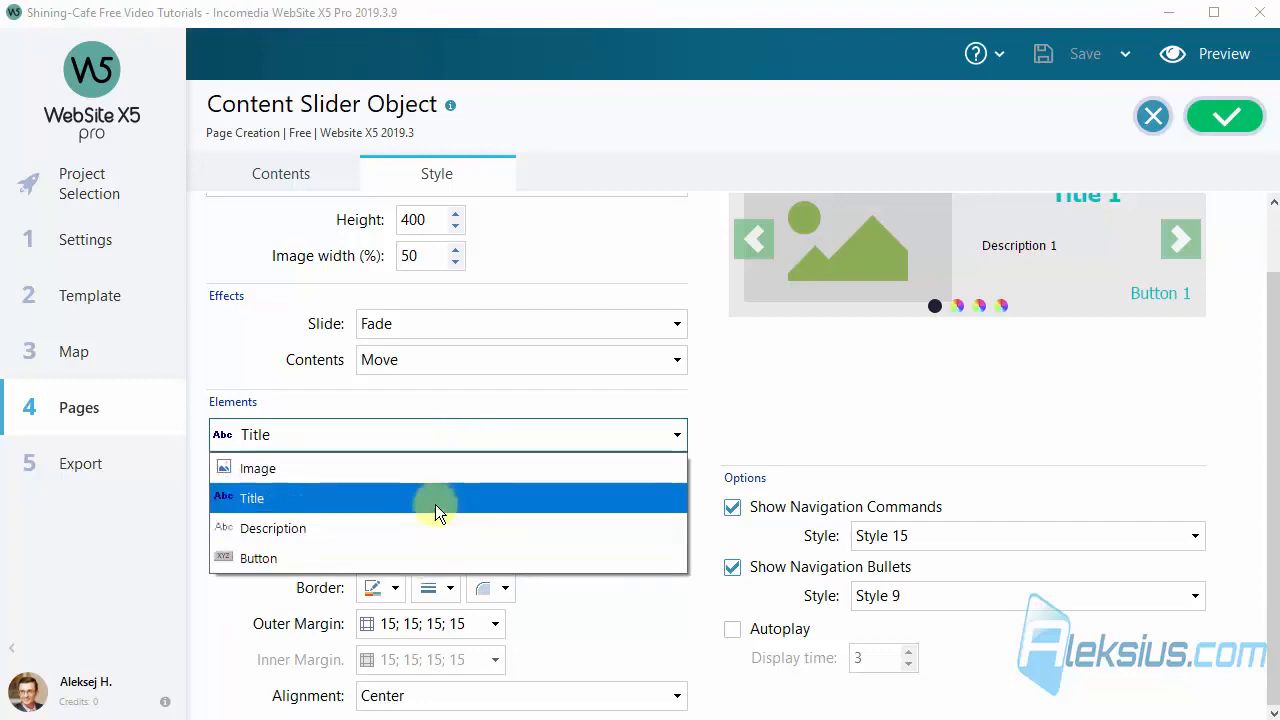
click(613, 640)
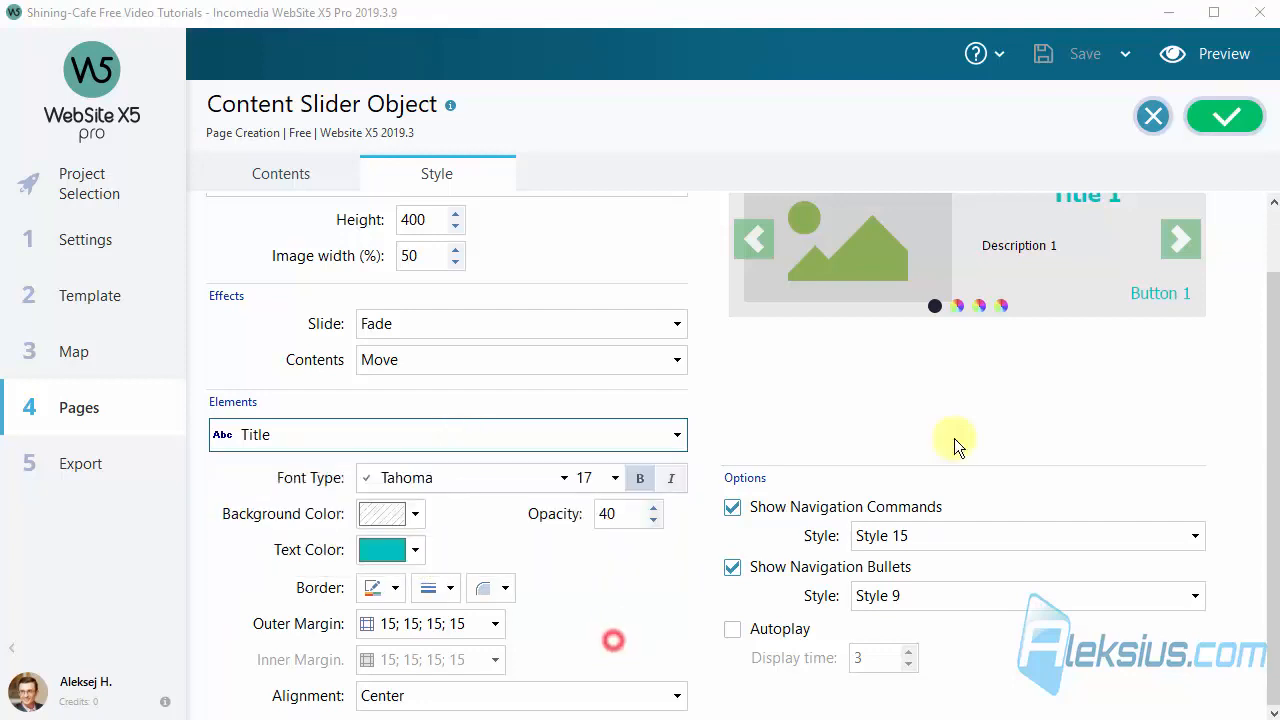
Apply the slider settings, save the project, and preview the page to test the slider's navigation arrows and bullets.
click(1226, 116)
click(1082, 56)
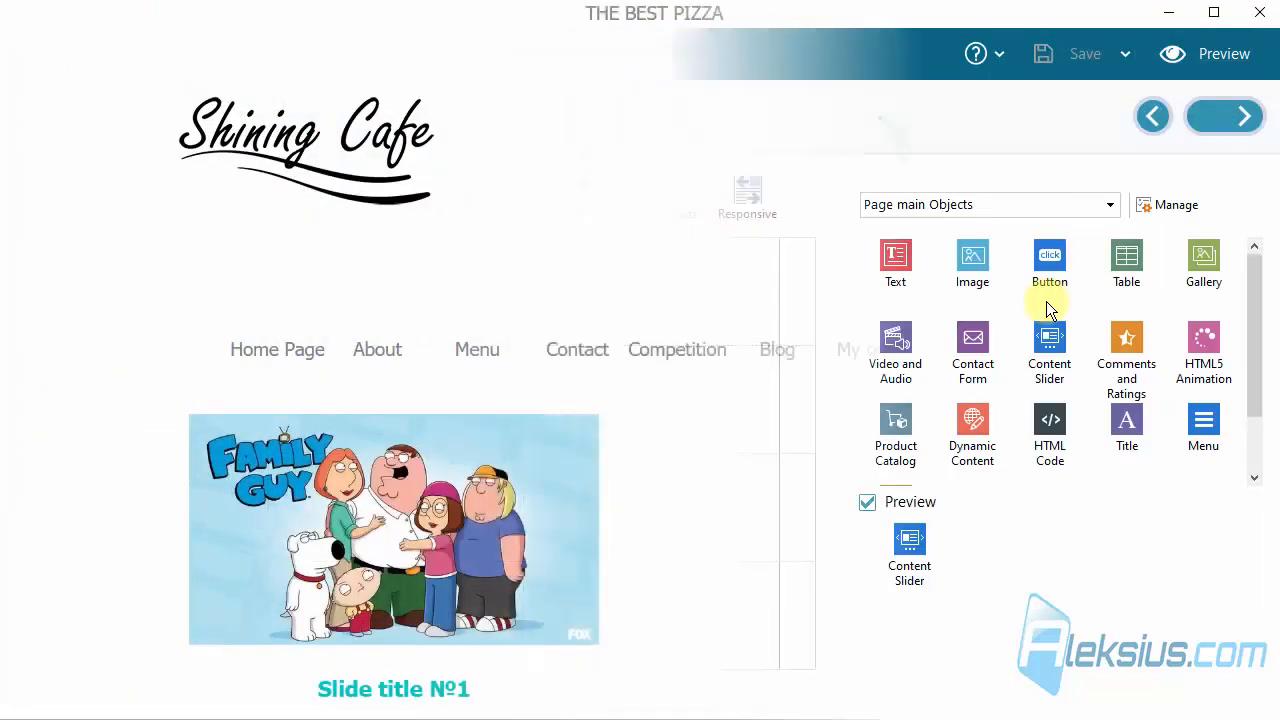
scroll(1003, 569, down, 3)
click(934, 413)
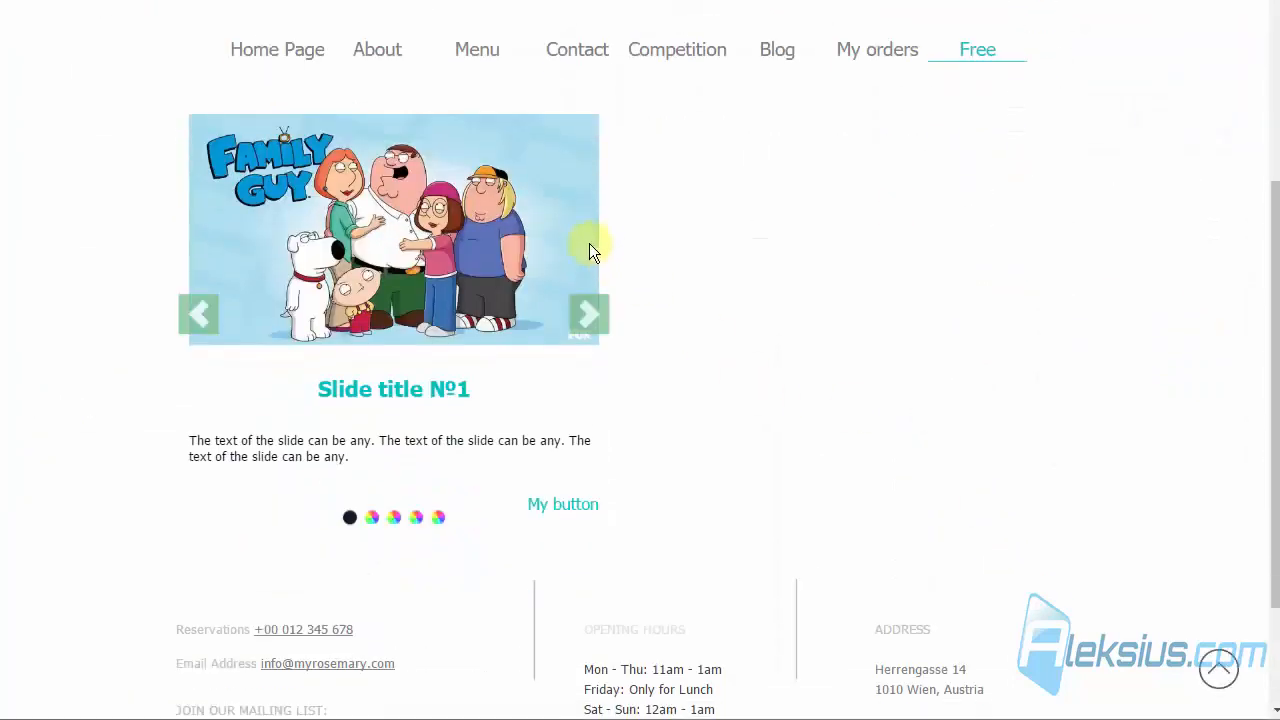
click(585, 317)
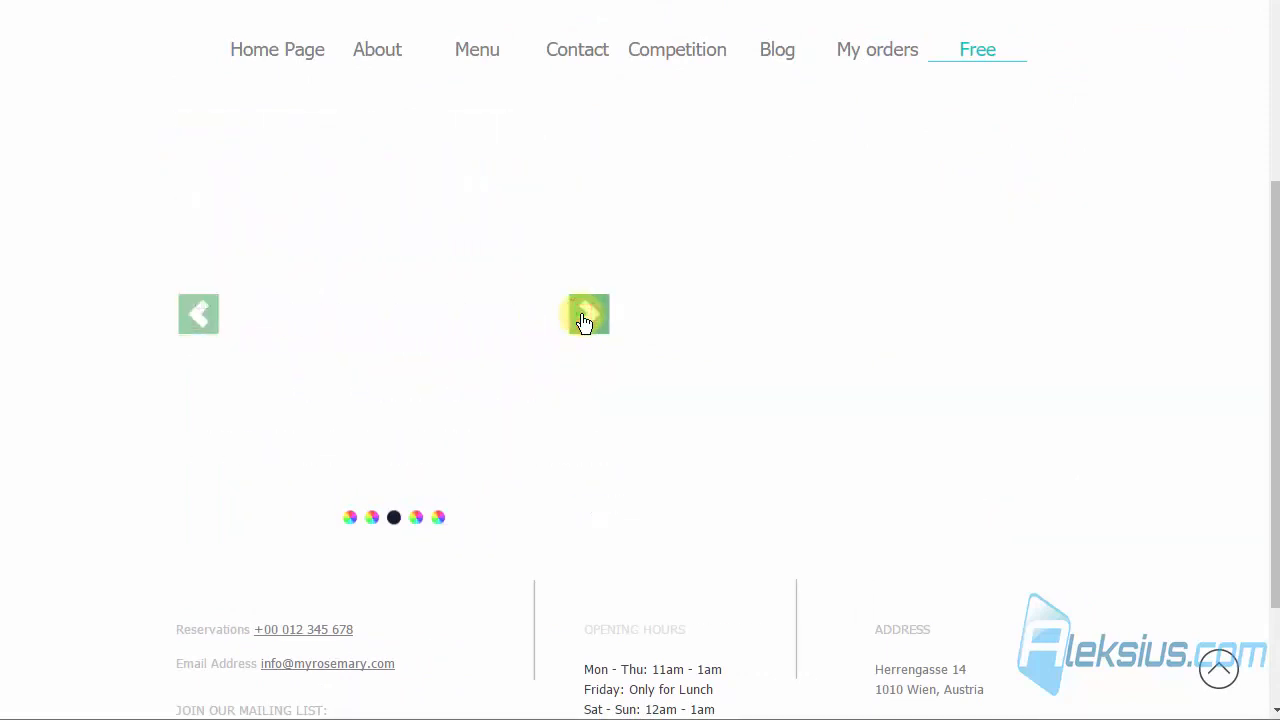
click(416, 520)
click(349, 519)
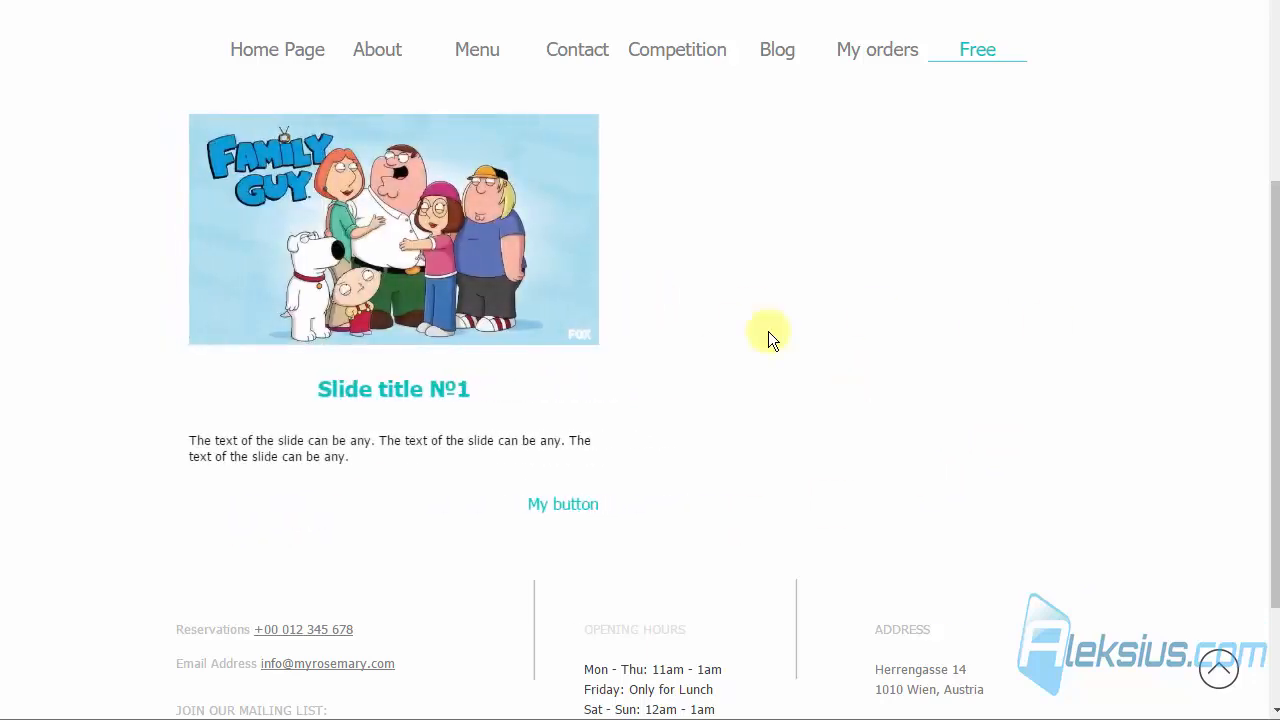
click(1211, 2)
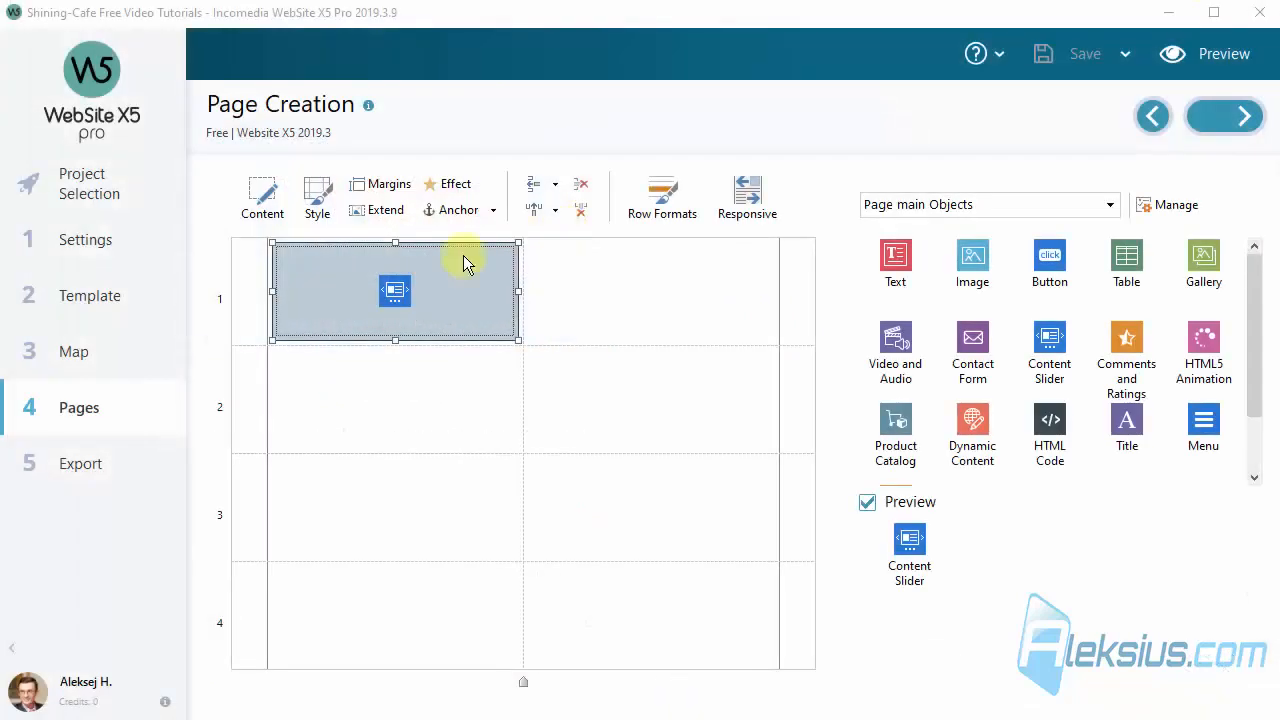
Copy the Content Slider from row 1 into the first cell of row 2.
double_click(418, 278)
click(445, 383)
key(ctrl+v)
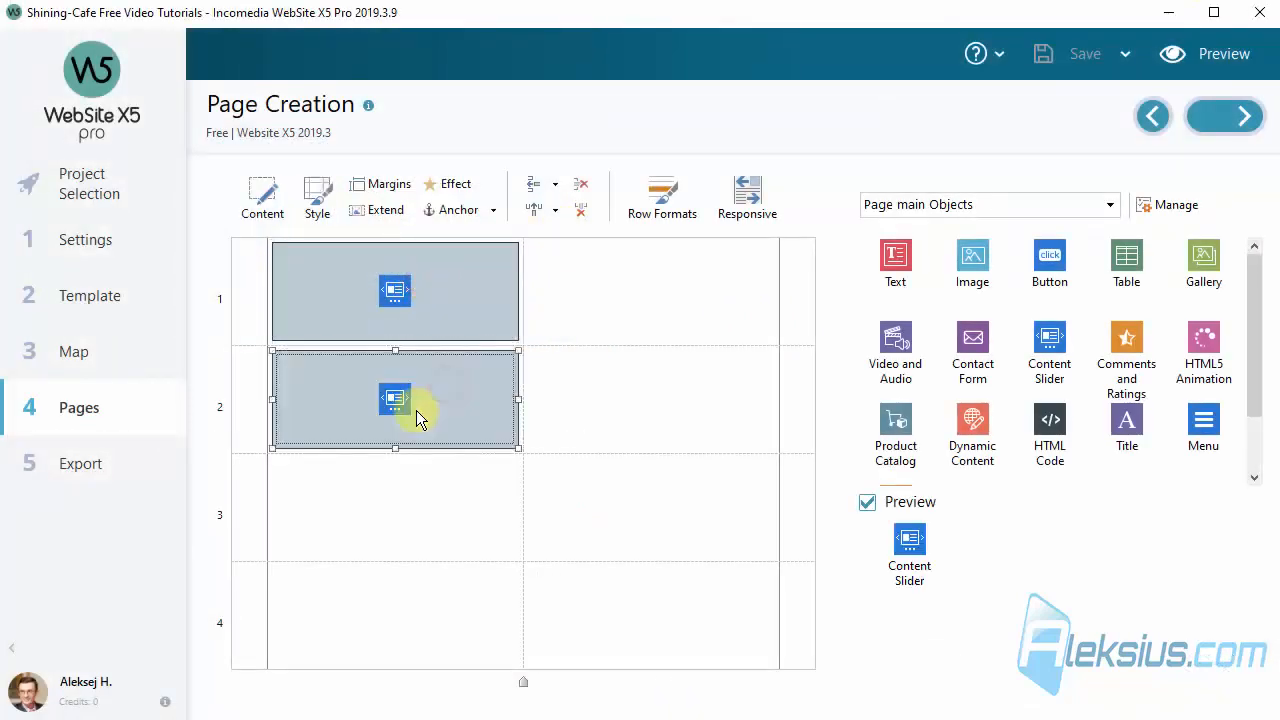
Widen both Content Sliders so that each spans the two columns of its row.
click(494, 290)
drag(517, 289, 429, 391)
click(427, 401)
drag(519, 397, 672, 392)
click(467, 287)
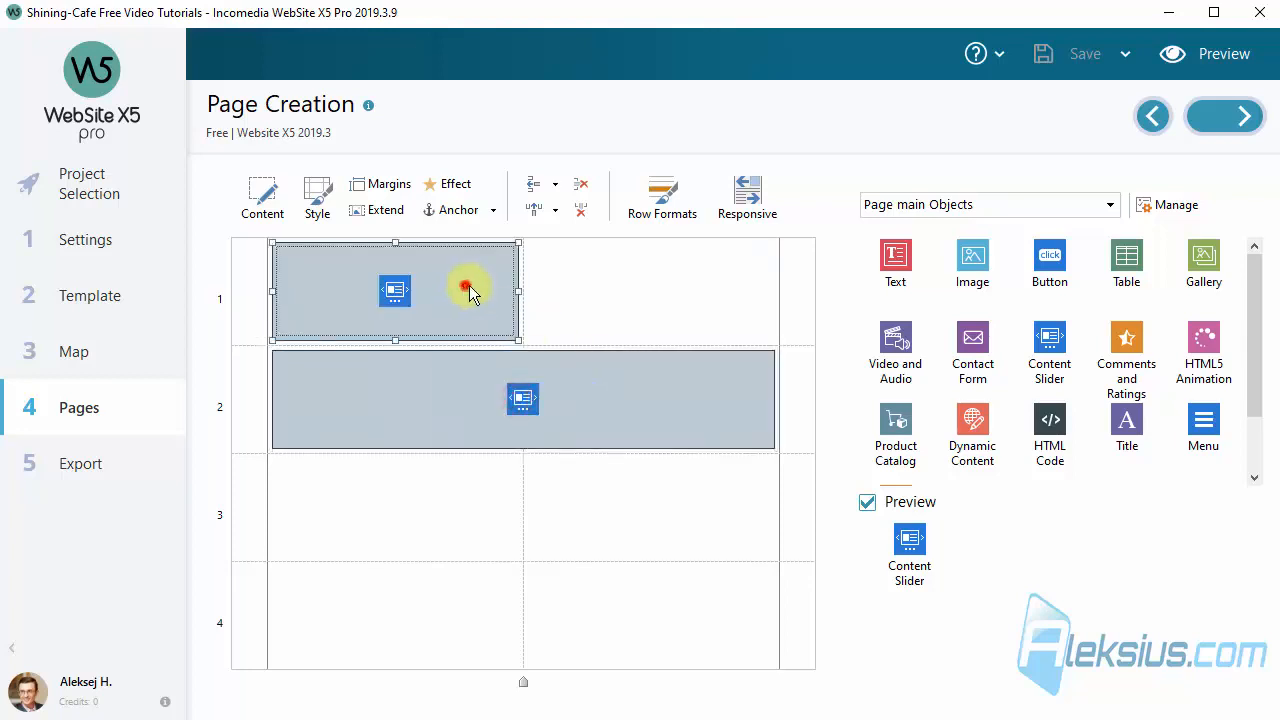
drag(517, 291, 640, 294)
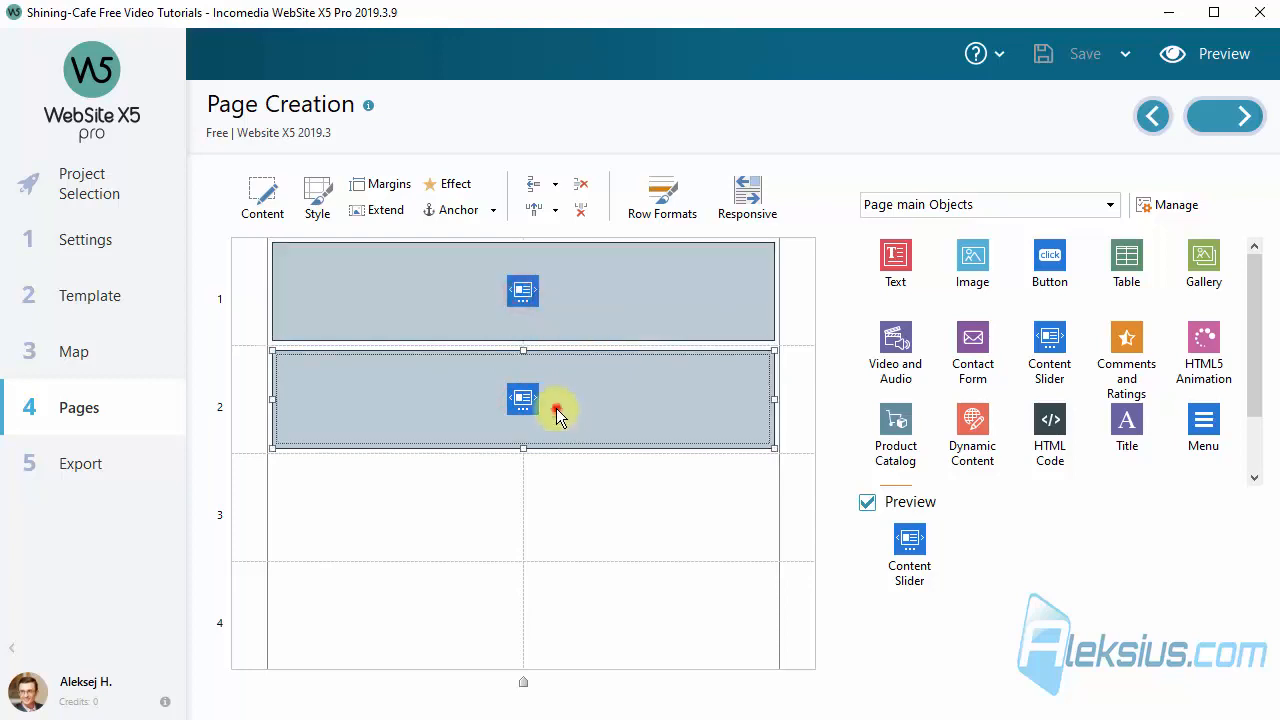
Set the row 2 slider's layout style to Image on the right, contents on the left.
double_click(556, 408)
click(420, 178)
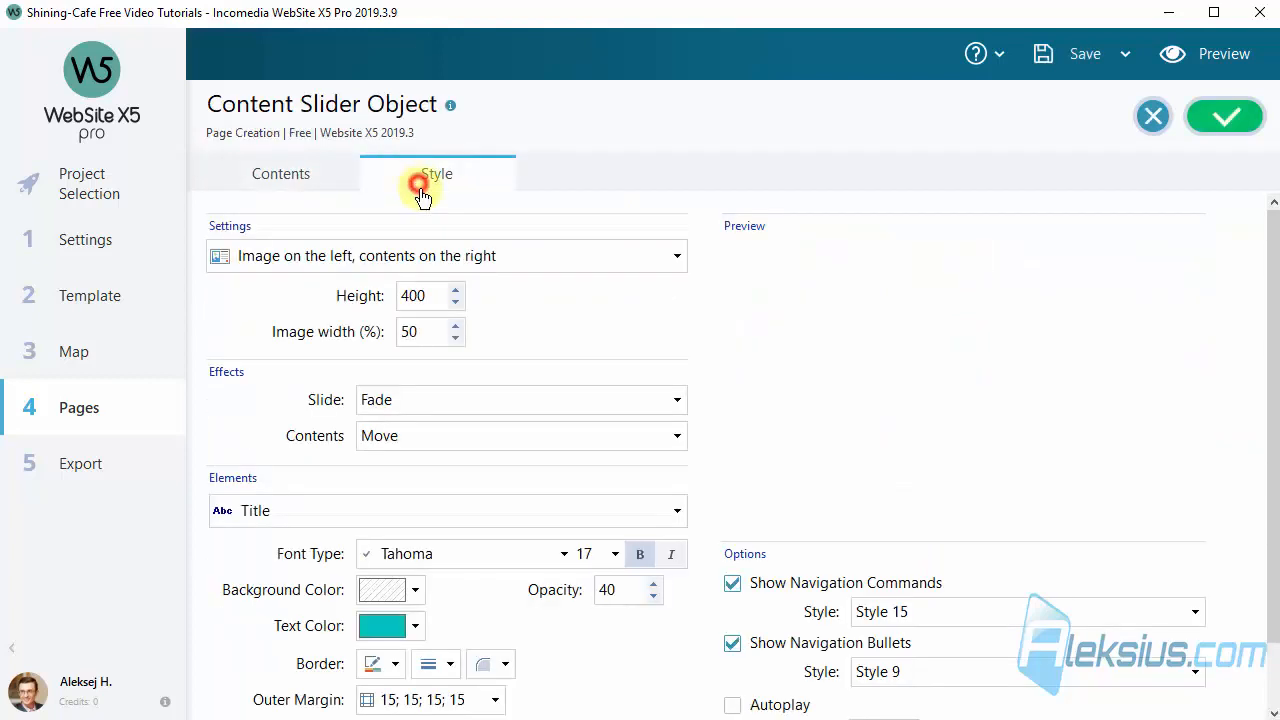
click(441, 264)
click(432, 318)
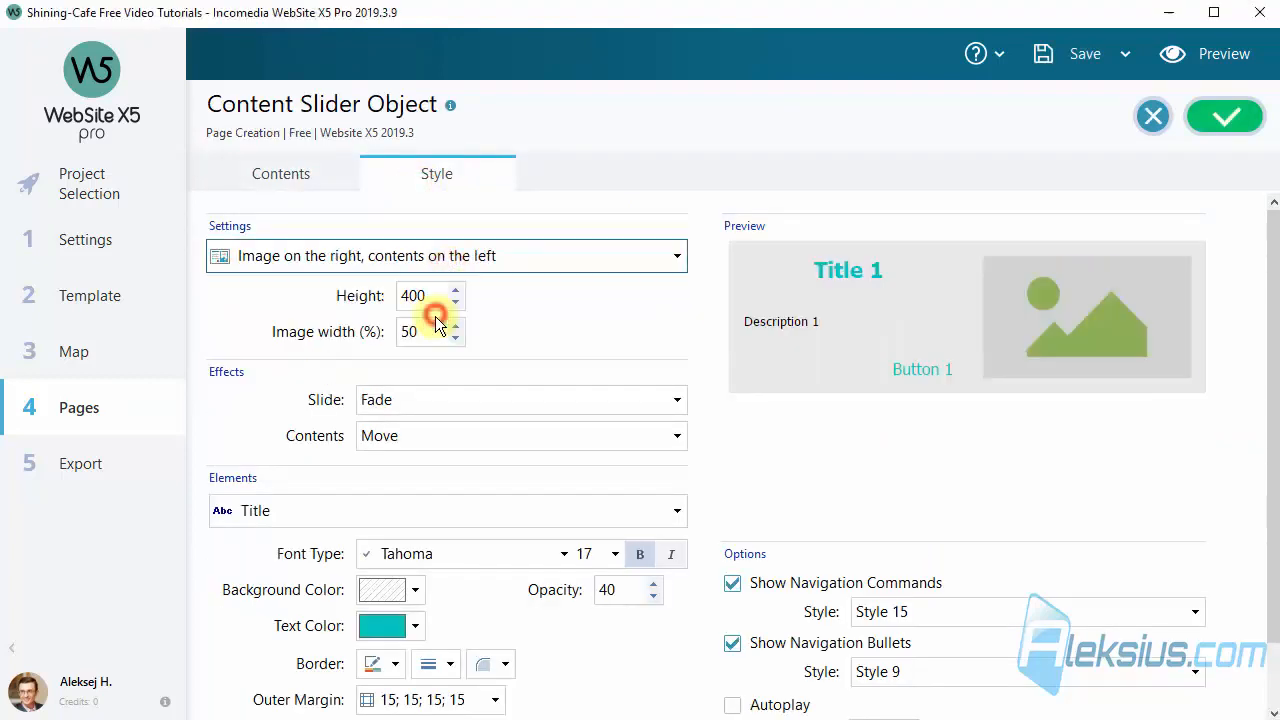
click(610, 346)
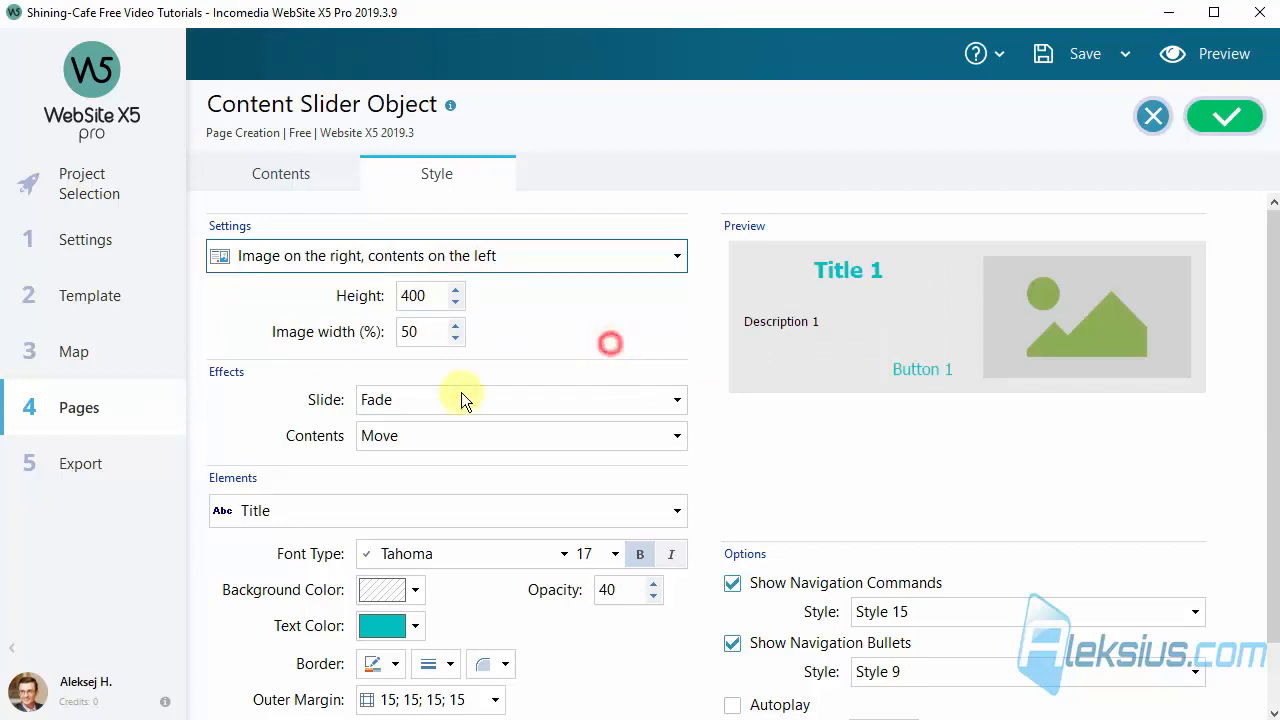
Set the row 2 slider's slide effect to Zoom and its contents effect to Spring - Parallax.
click(463, 400)
click(462, 533)
click(458, 436)
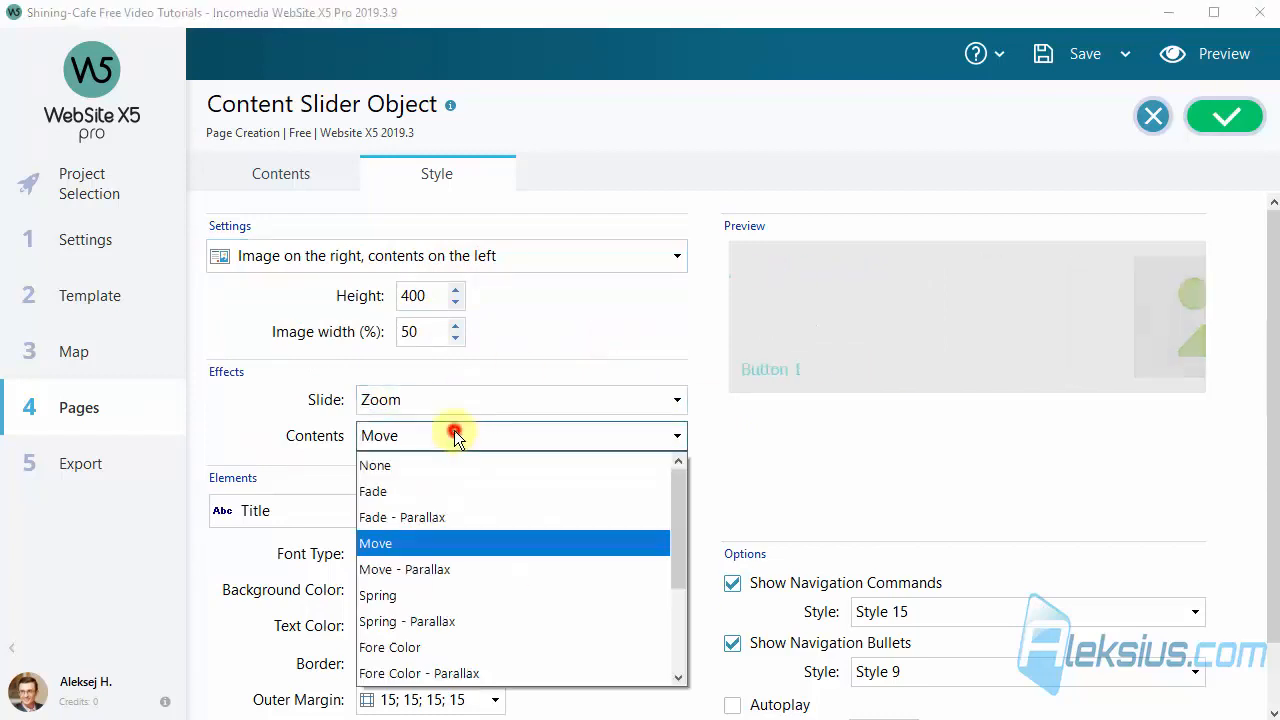
click(452, 614)
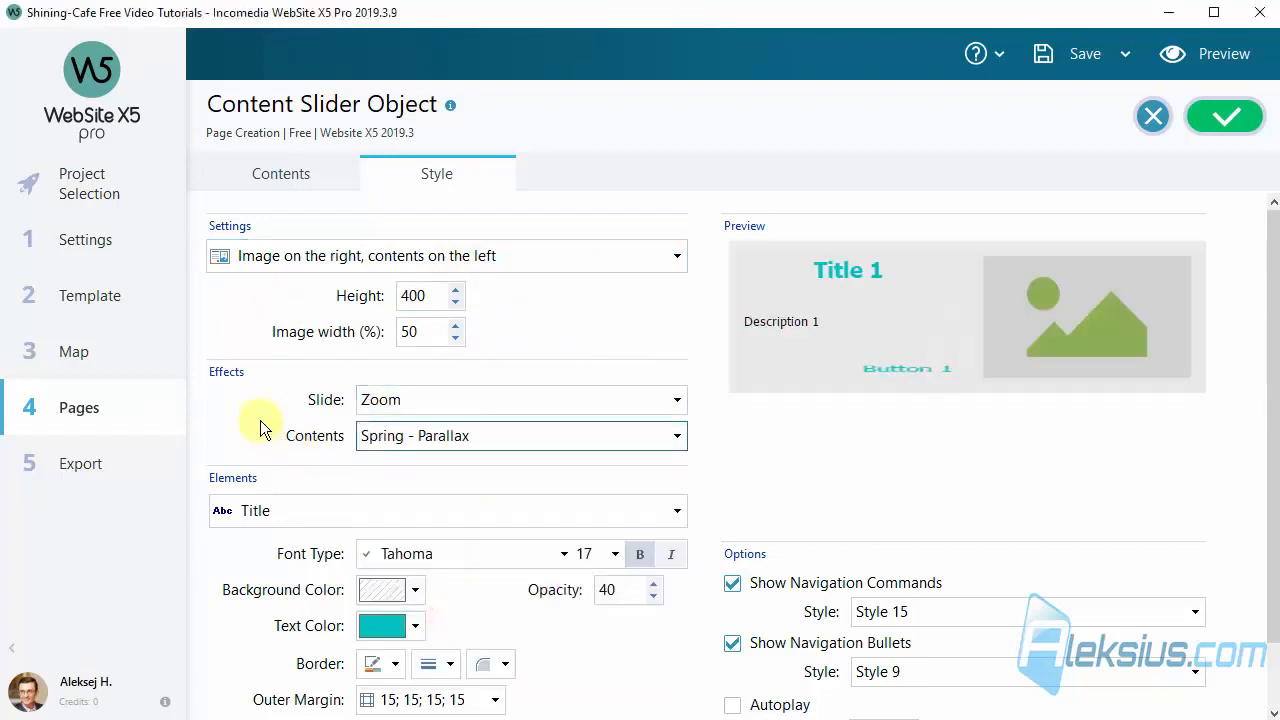
Format the row 2 slider's title as non-bold, italic, size 18 with red text, and apply the settings.
scroll(259, 416, down, 1)
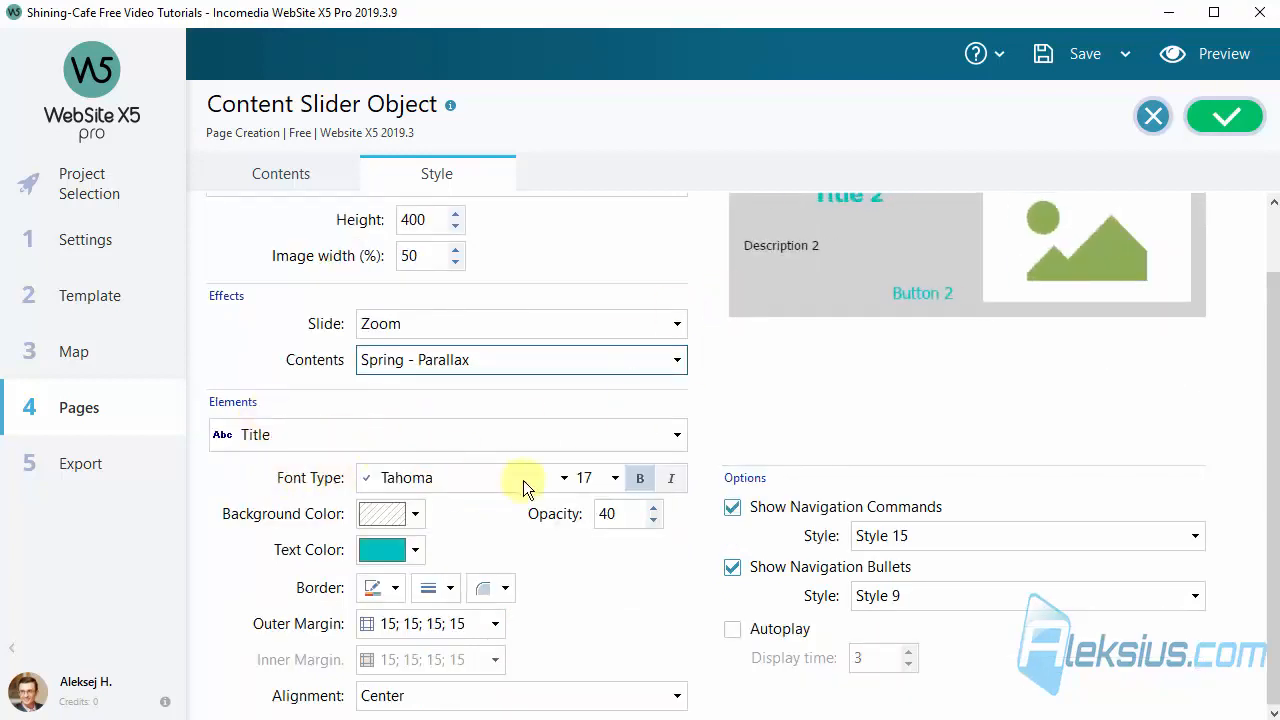
click(637, 479)
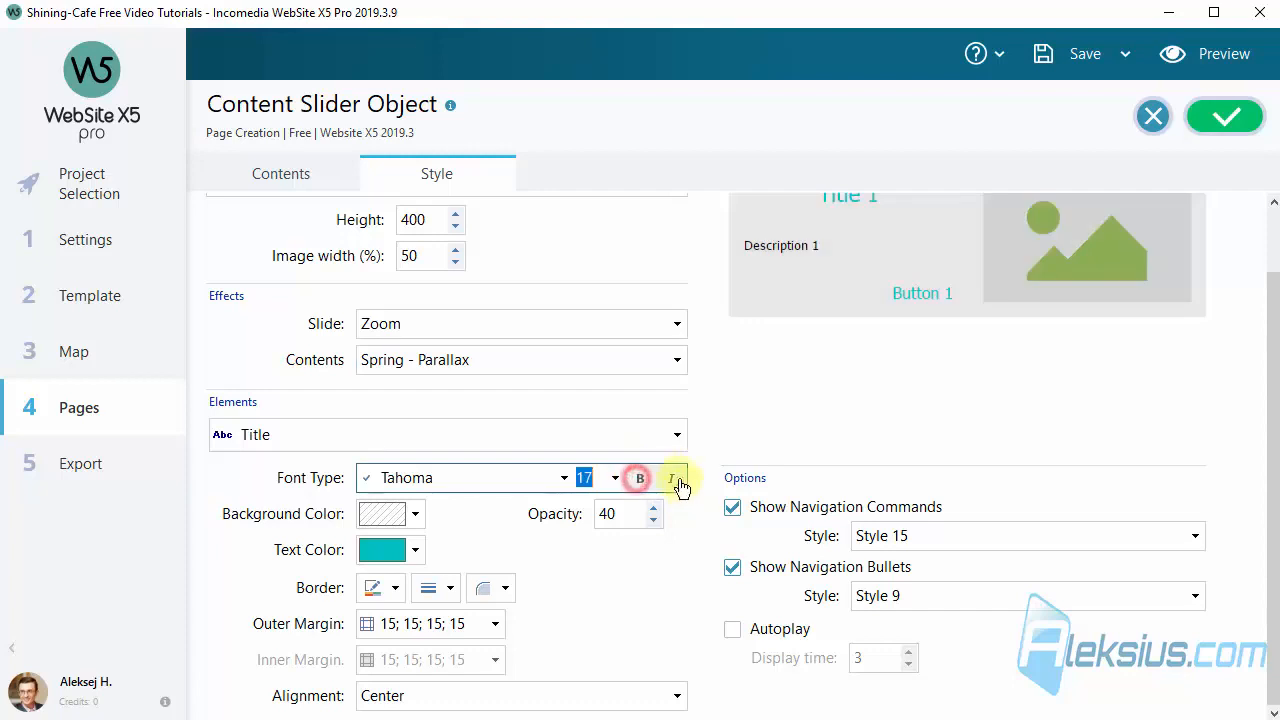
click(669, 478)
click(613, 479)
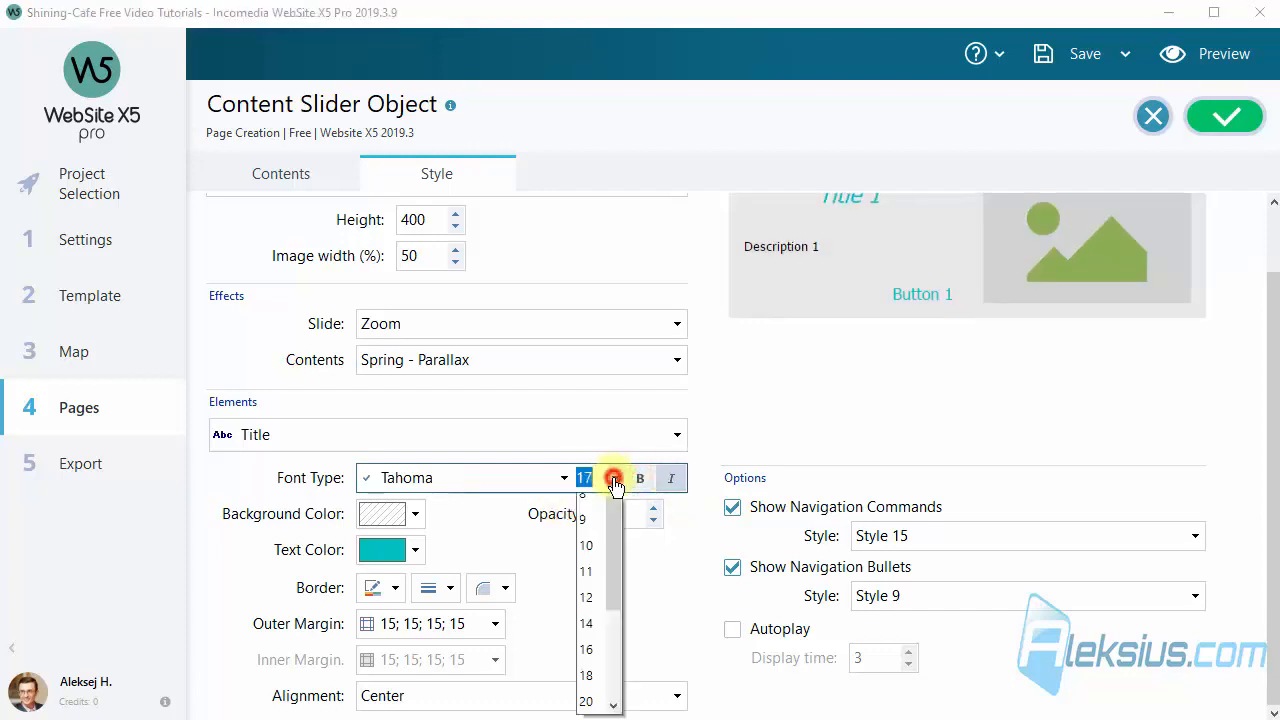
click(596, 683)
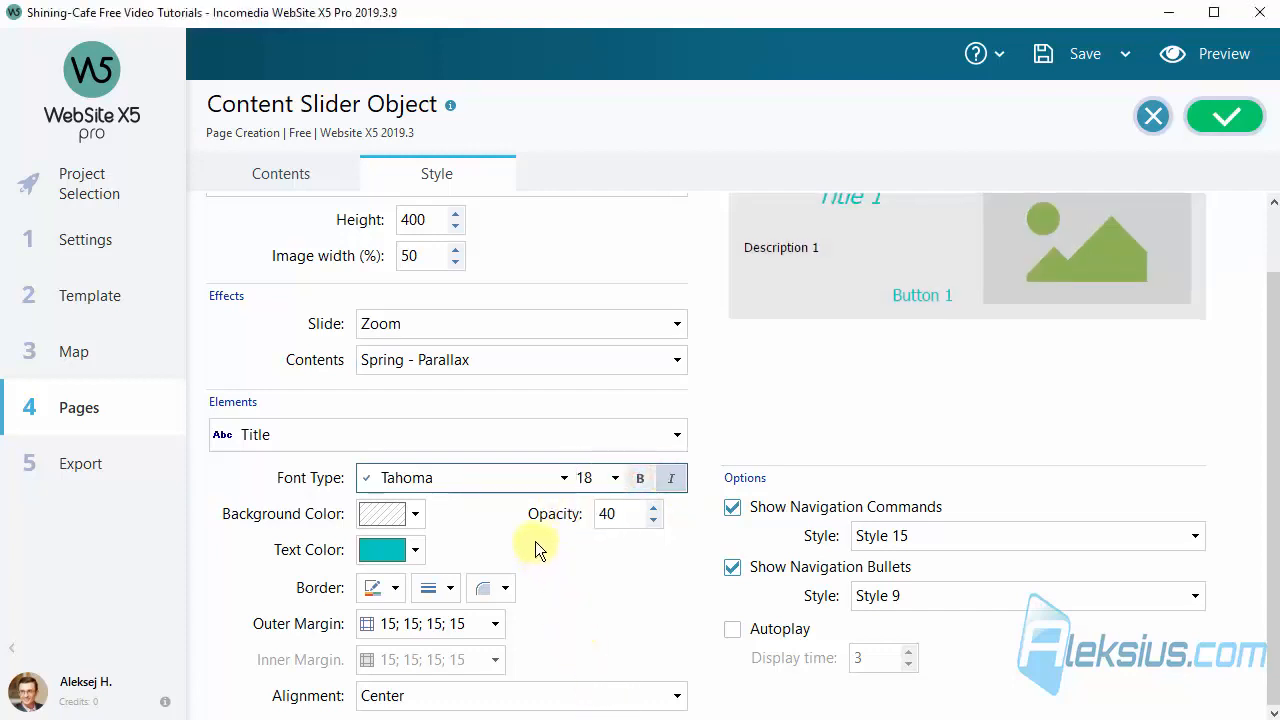
click(415, 550)
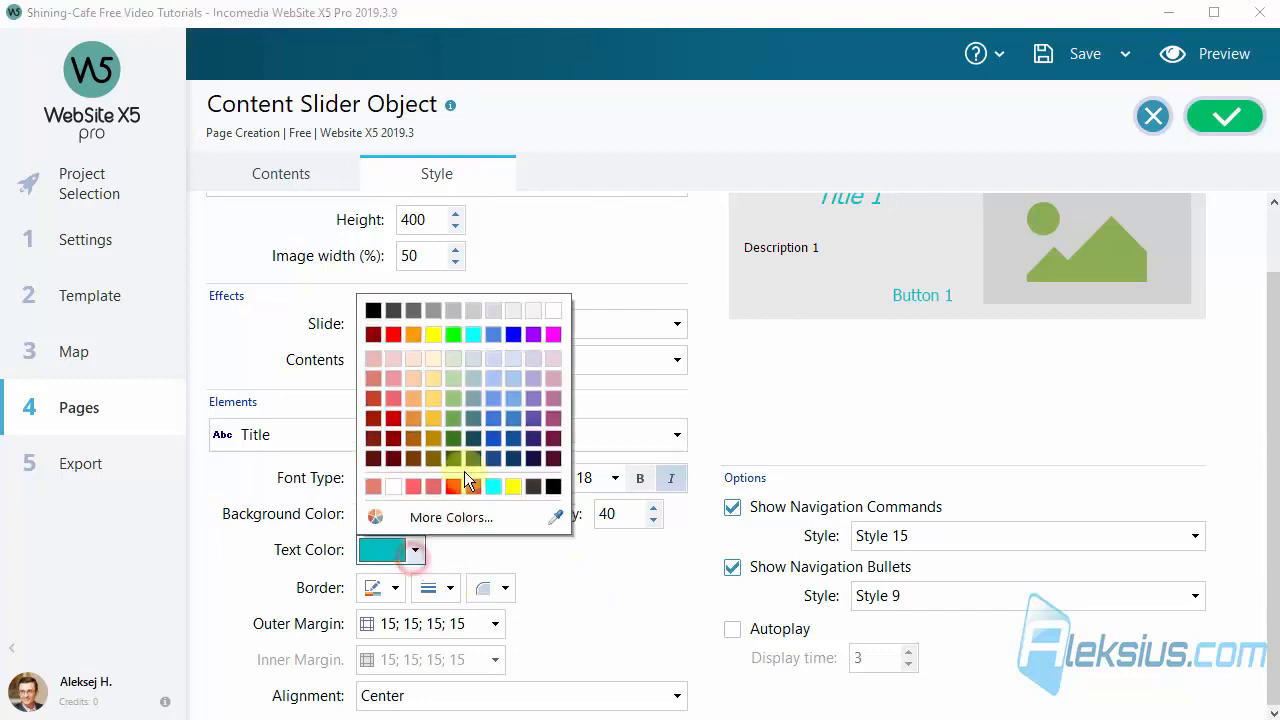
click(470, 484)
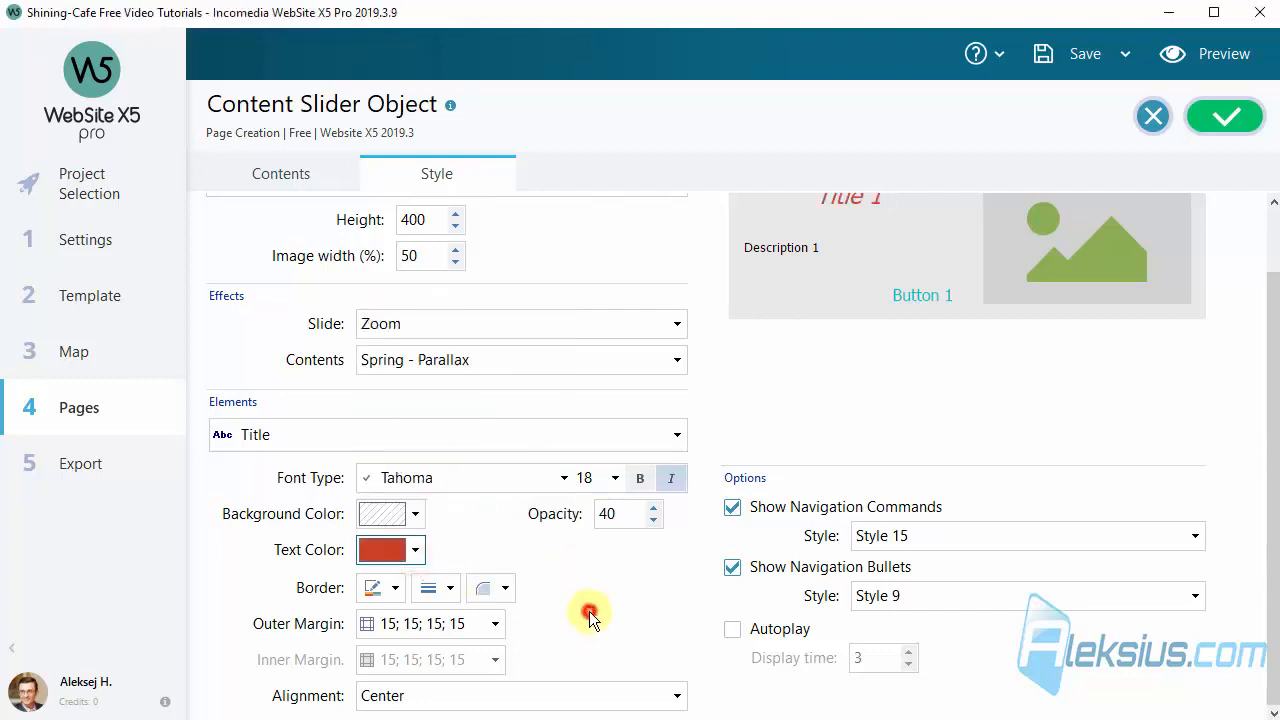
click(792, 630)
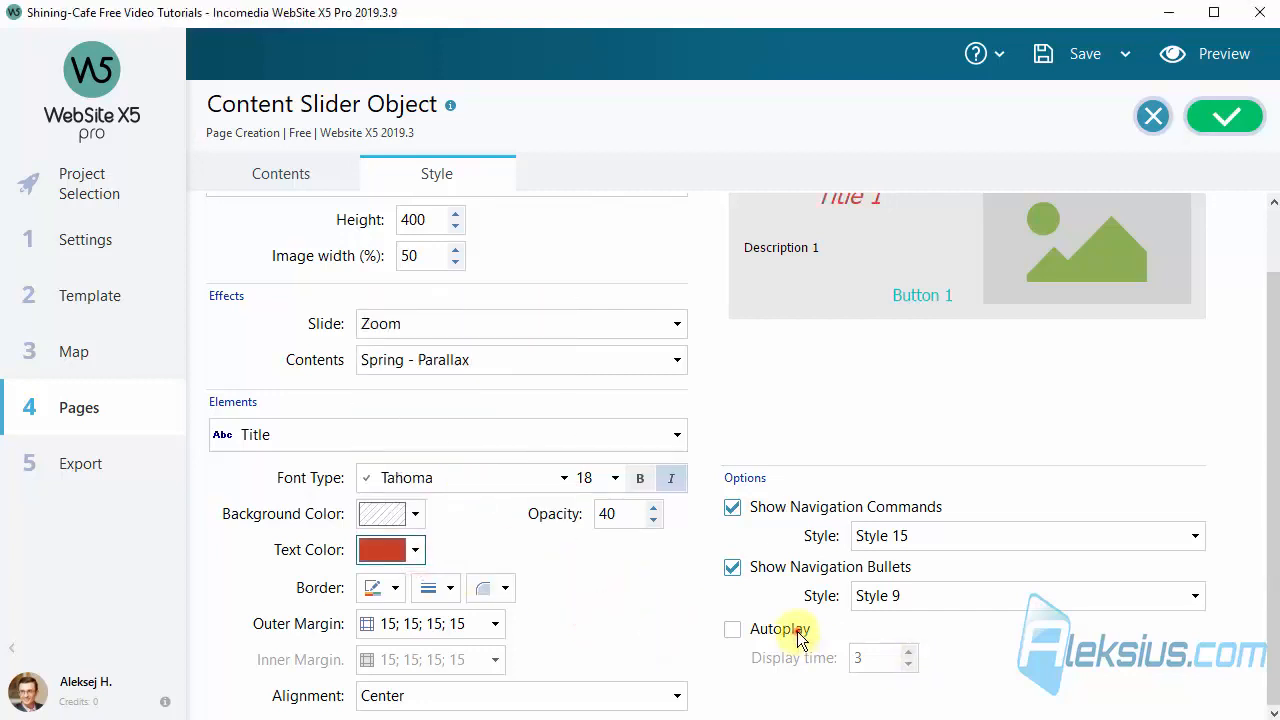
click(1224, 118)
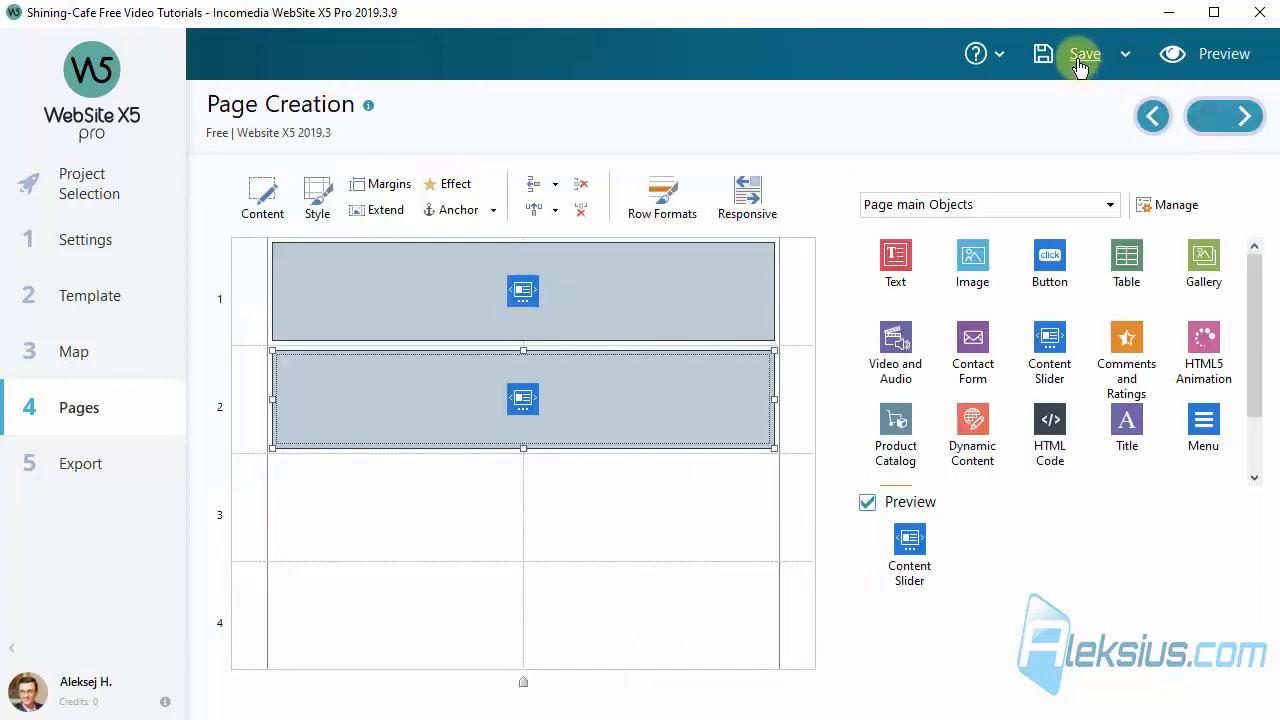
Preview the page and advance the slides of the lower slider.
click(1206, 60)
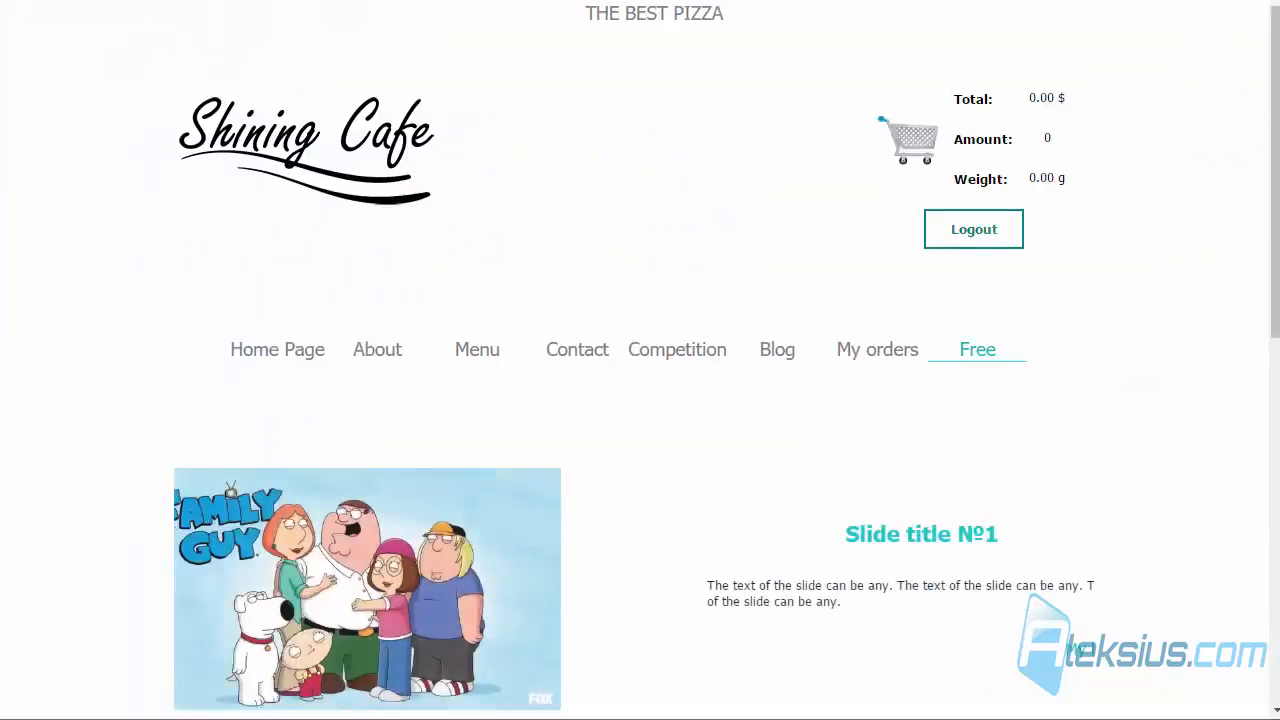
scroll(1214, 221, down, 5)
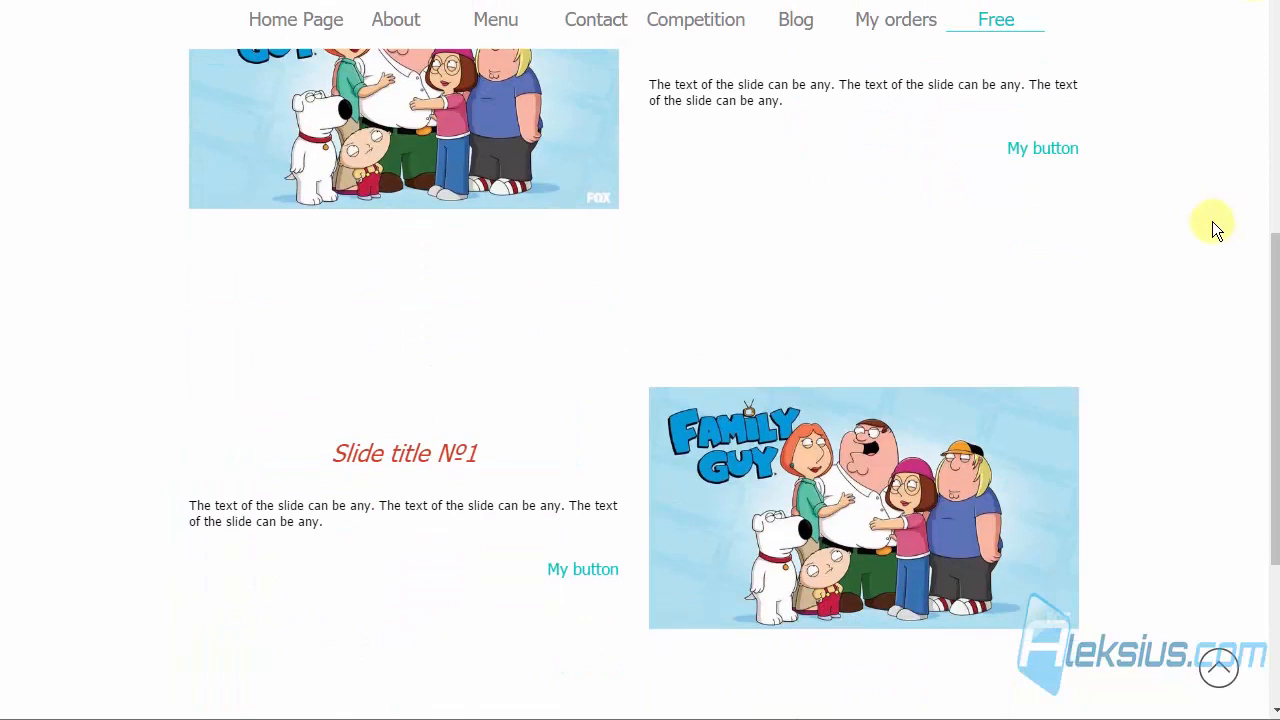
scroll(1210, 221, down, 2)
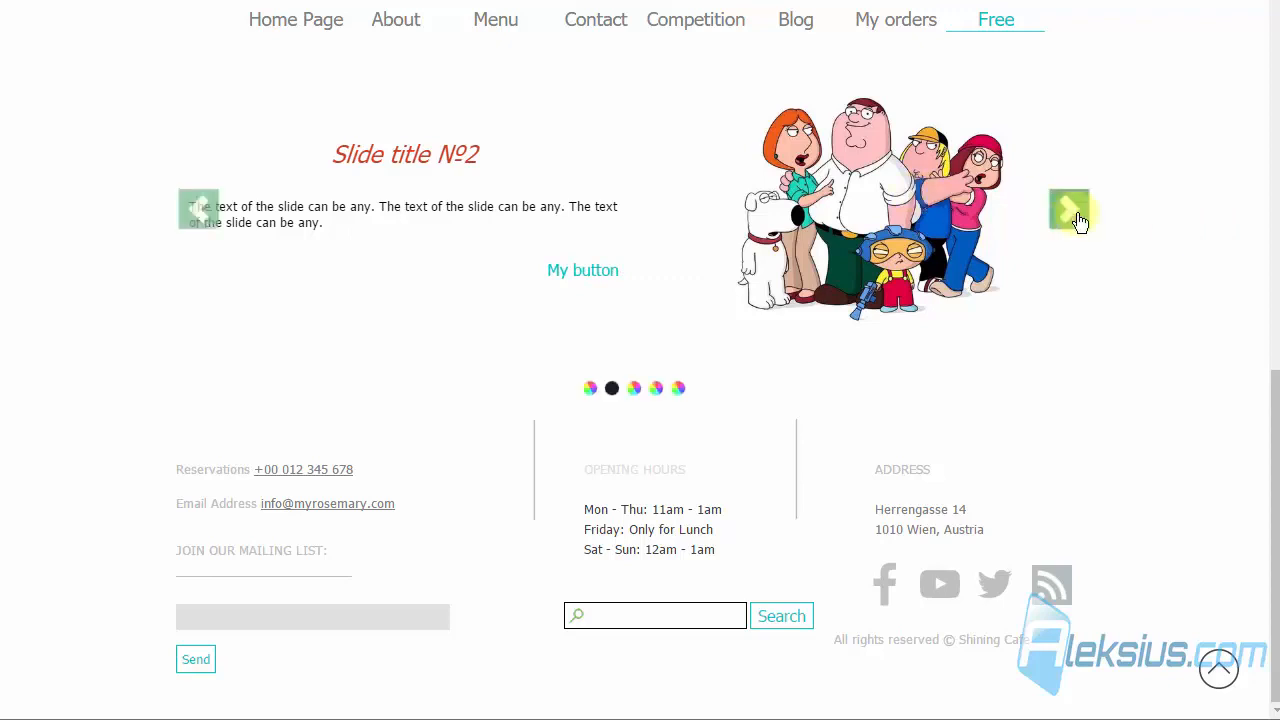
click(1076, 214)
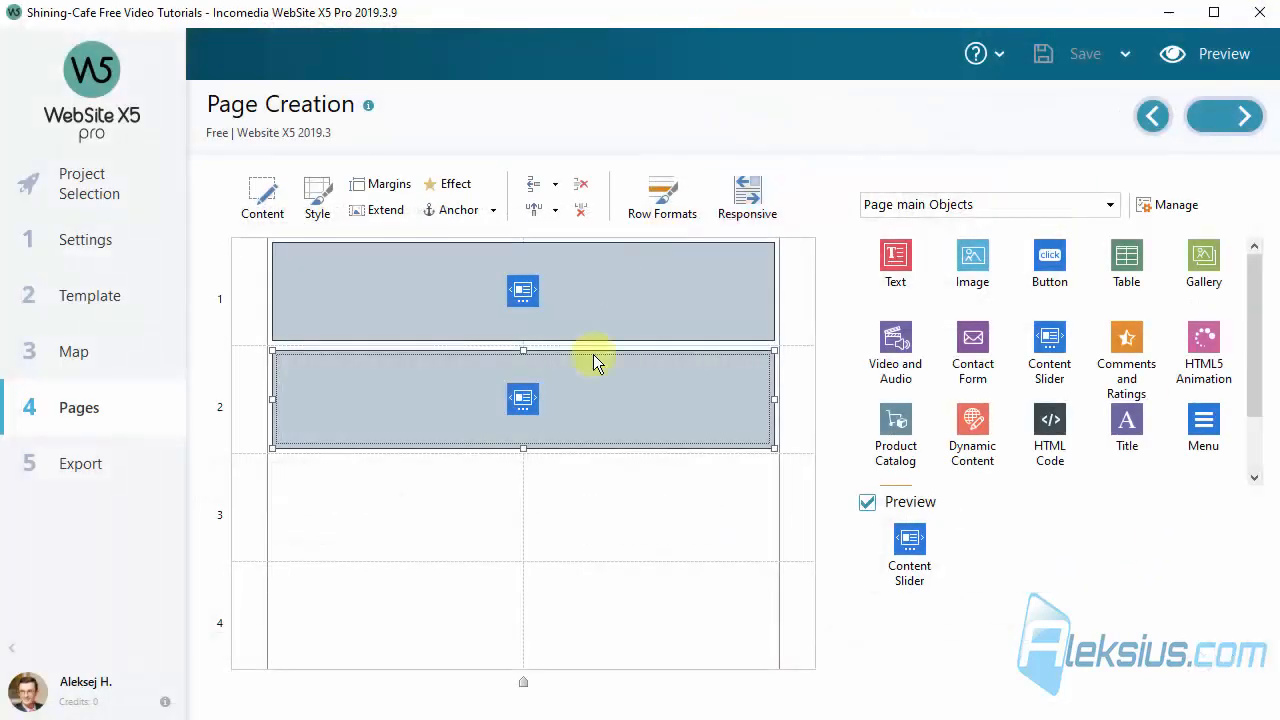
Shrink the row 1 slider to the first column and place a copy of it in the cell beside it.
click(636, 272)
drag(776, 291, 651, 290)
Set the layout of the slider in row 1's second column to Image at the top, contents at the bottom.
double_click(676, 299)
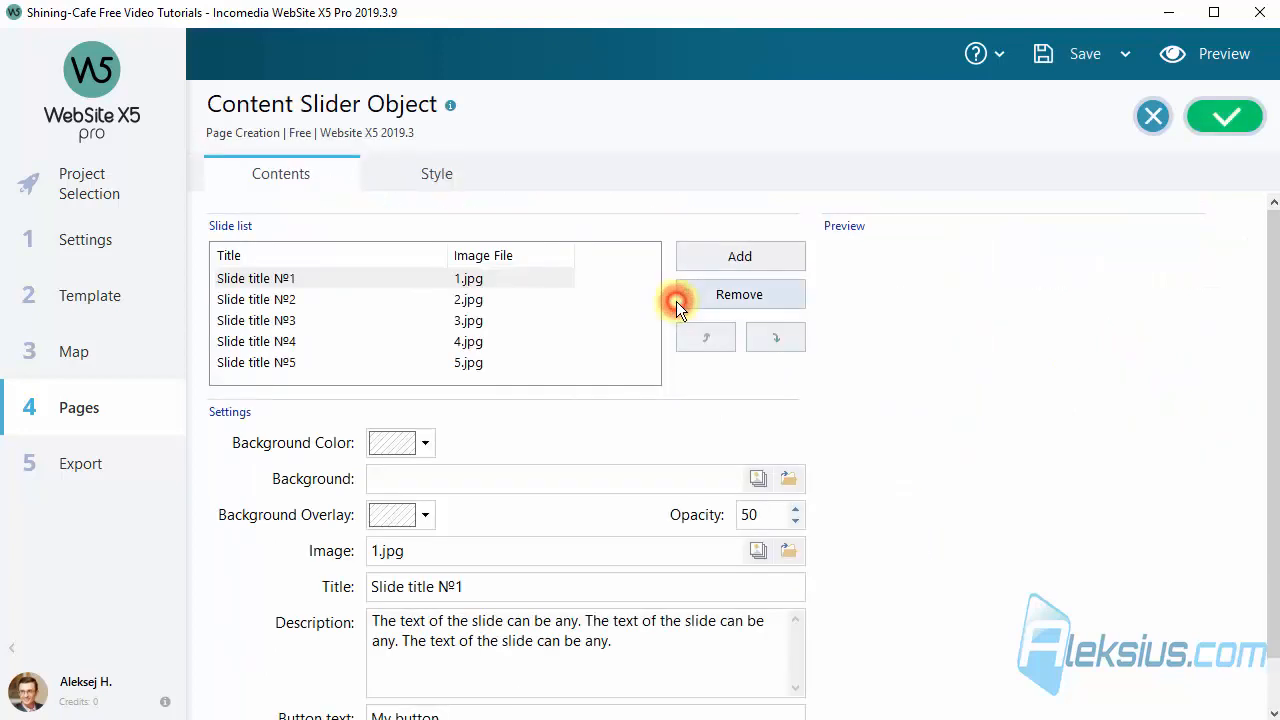
click(430, 166)
click(446, 256)
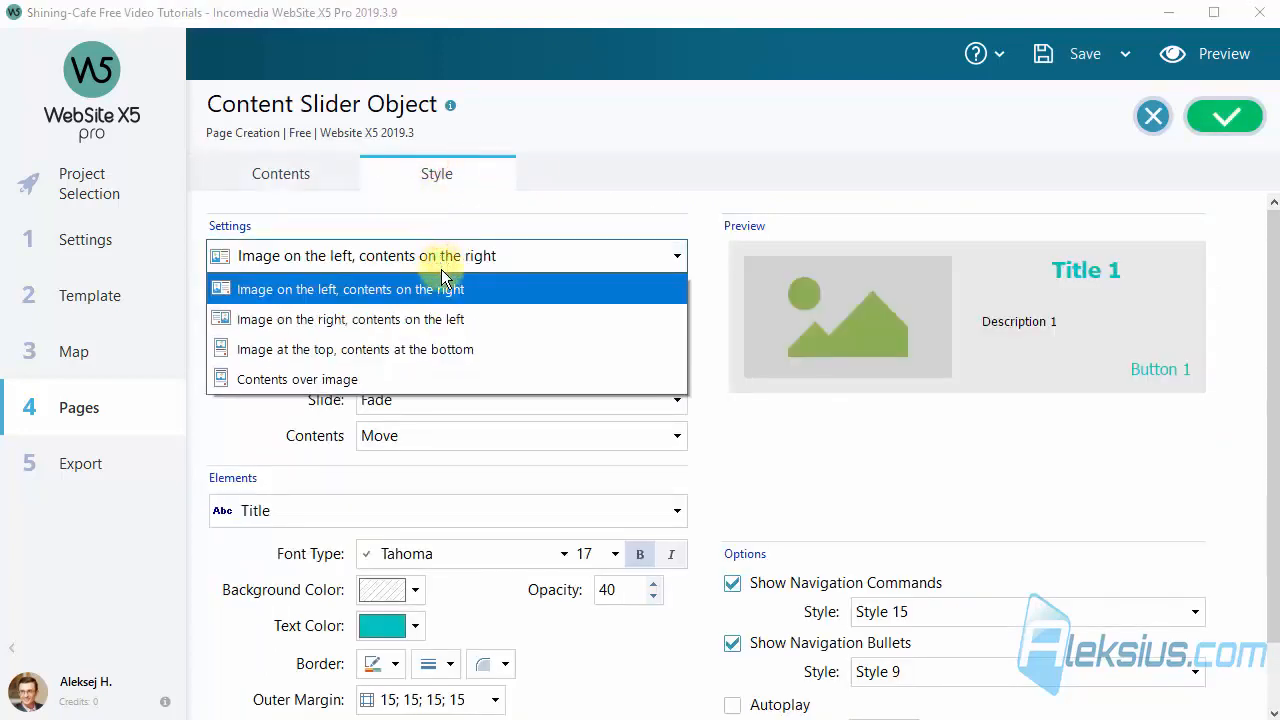
click(482, 350)
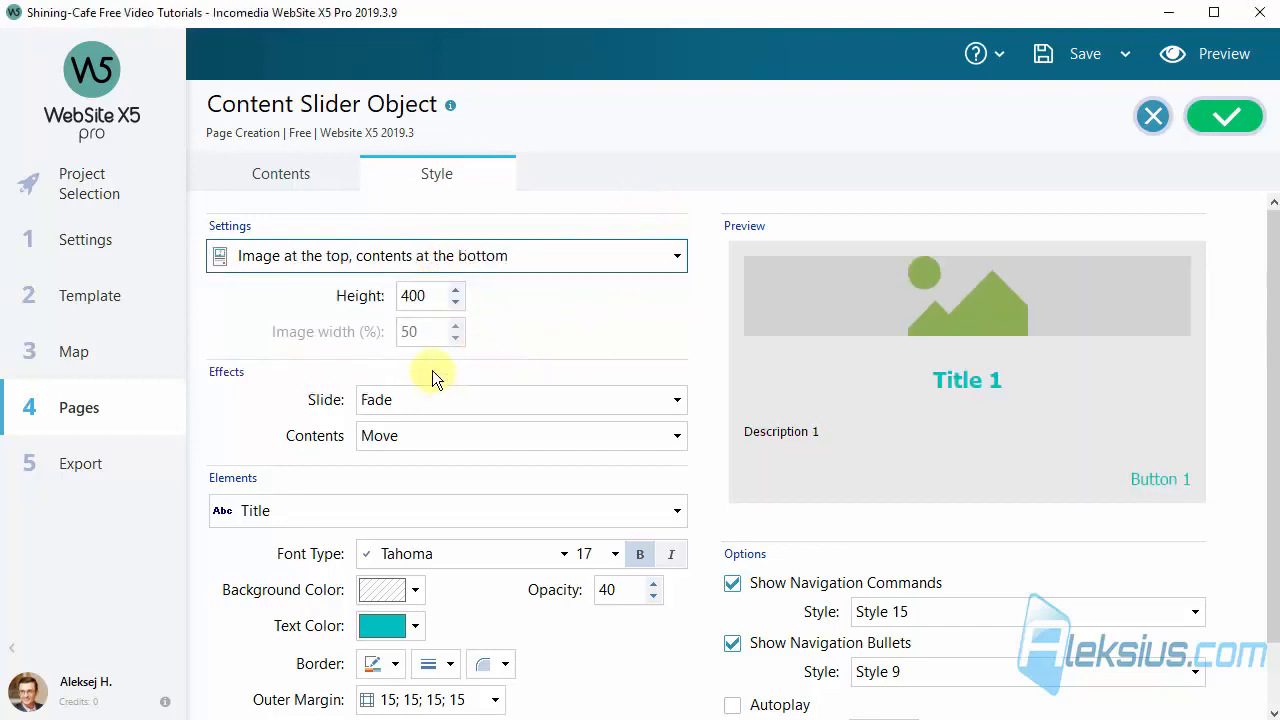
click(573, 345)
Set this slider's slide effect to Cube and its contents effect to Sharp.
click(454, 399)
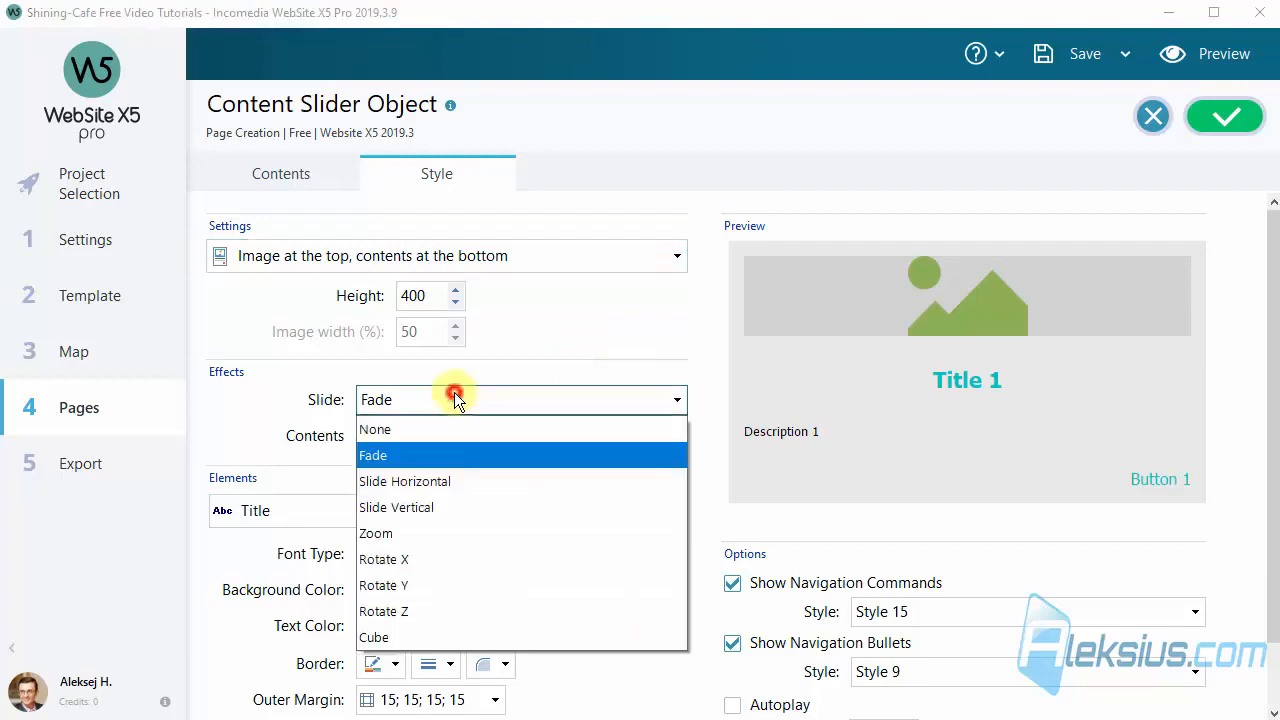
click(466, 637)
click(452, 429)
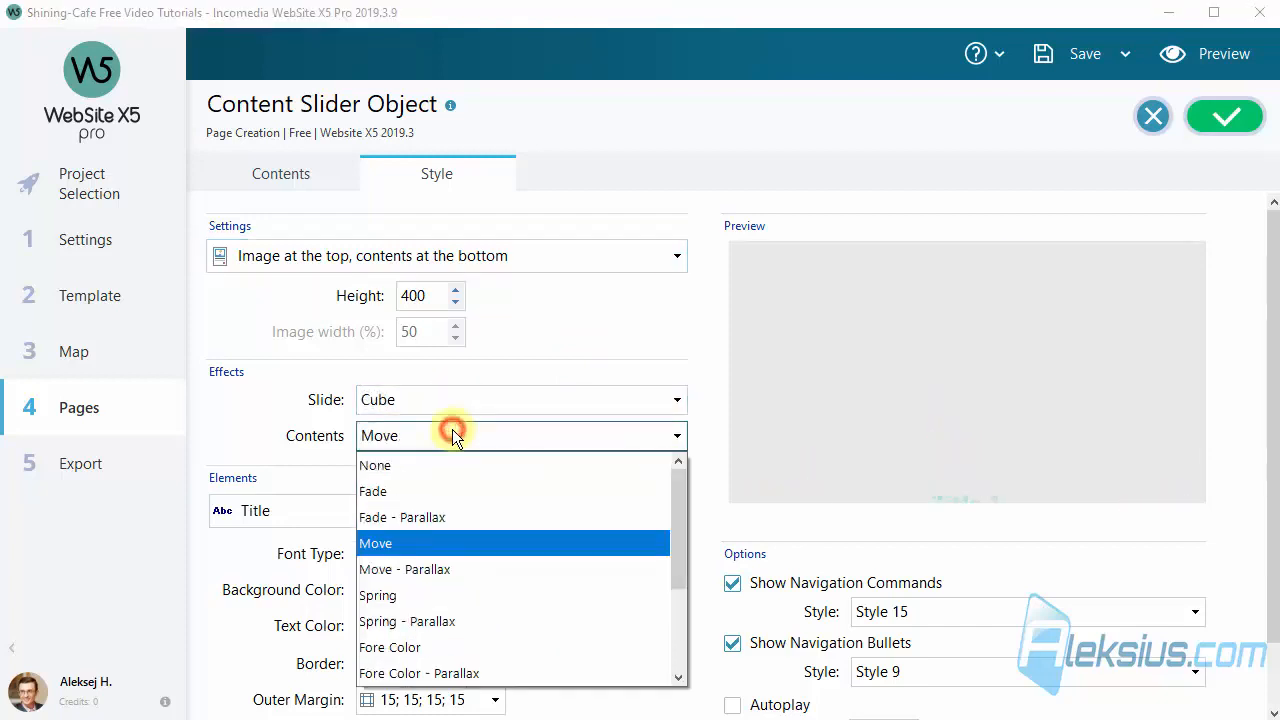
scroll(469, 621, down, 2)
click(460, 645)
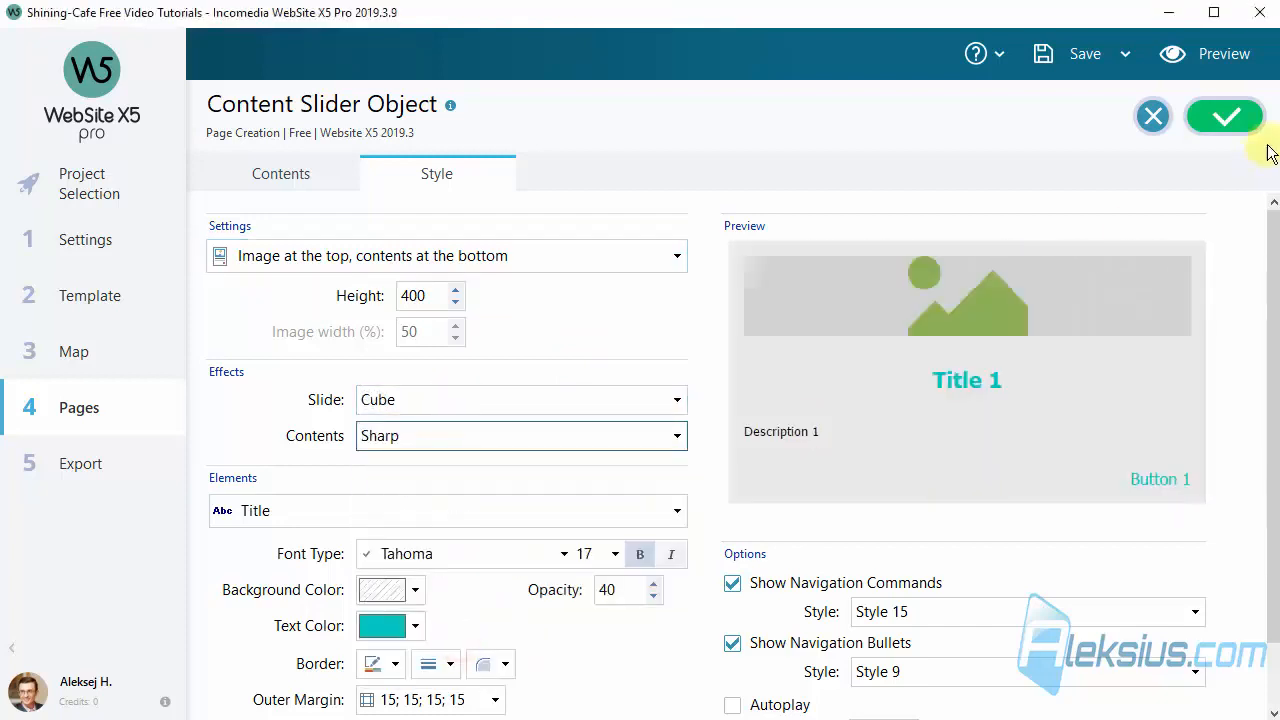
Preview the page and advance the second-column slider in the first row through its slides.
click(1233, 56)
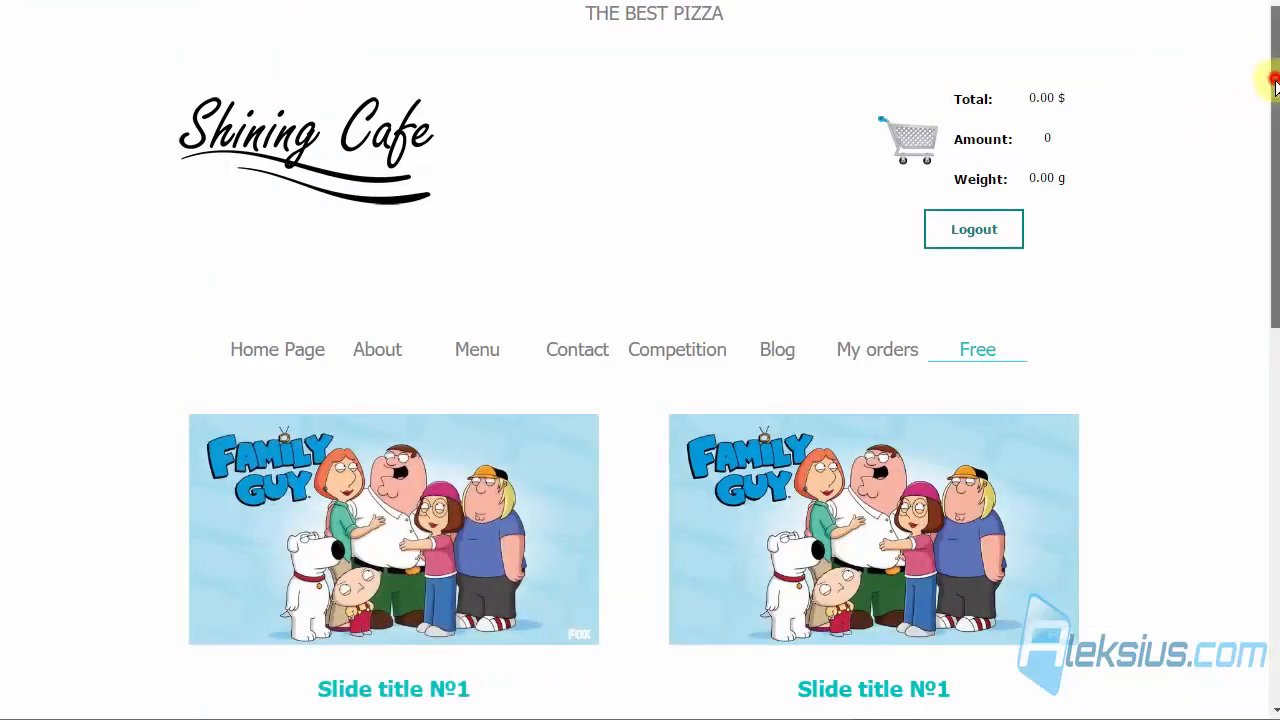
scroll(1273, 86, down, 3)
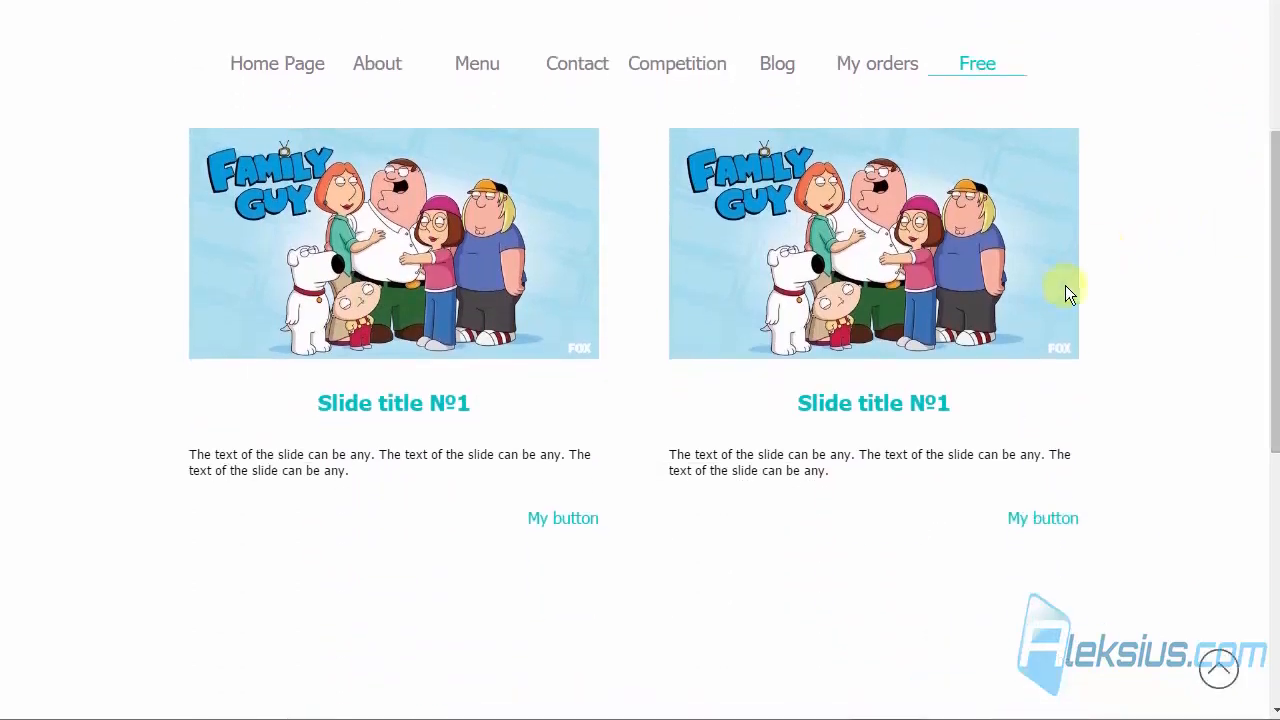
click(1066, 322)
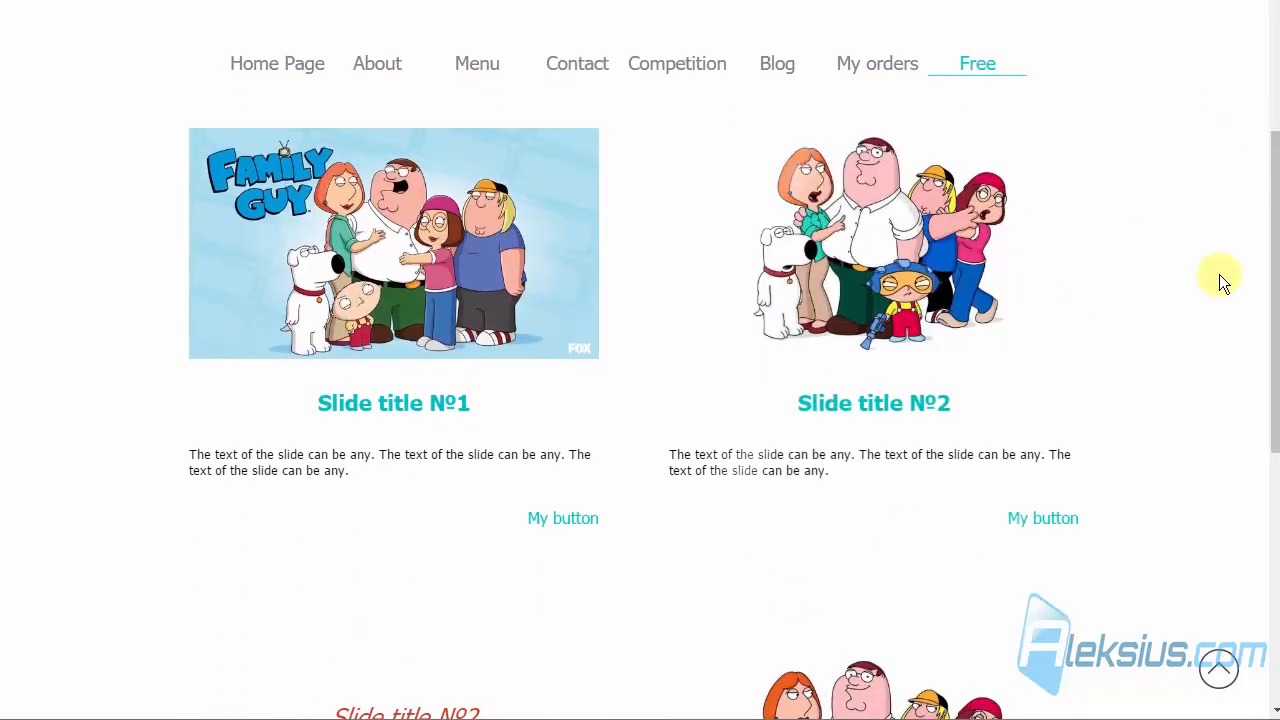
click(1070, 340)
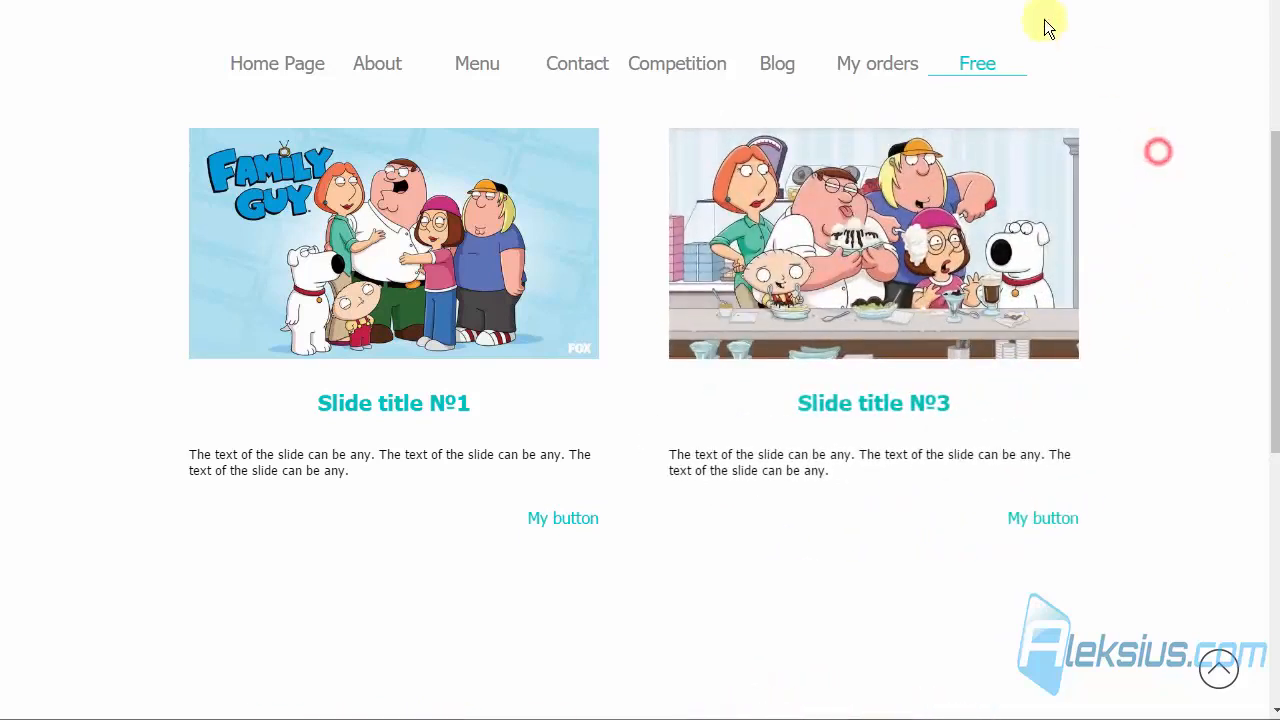
Check the page at mobile width and advance both stacked row 1 sliders through their slides.
key(ctrl+shift+m)
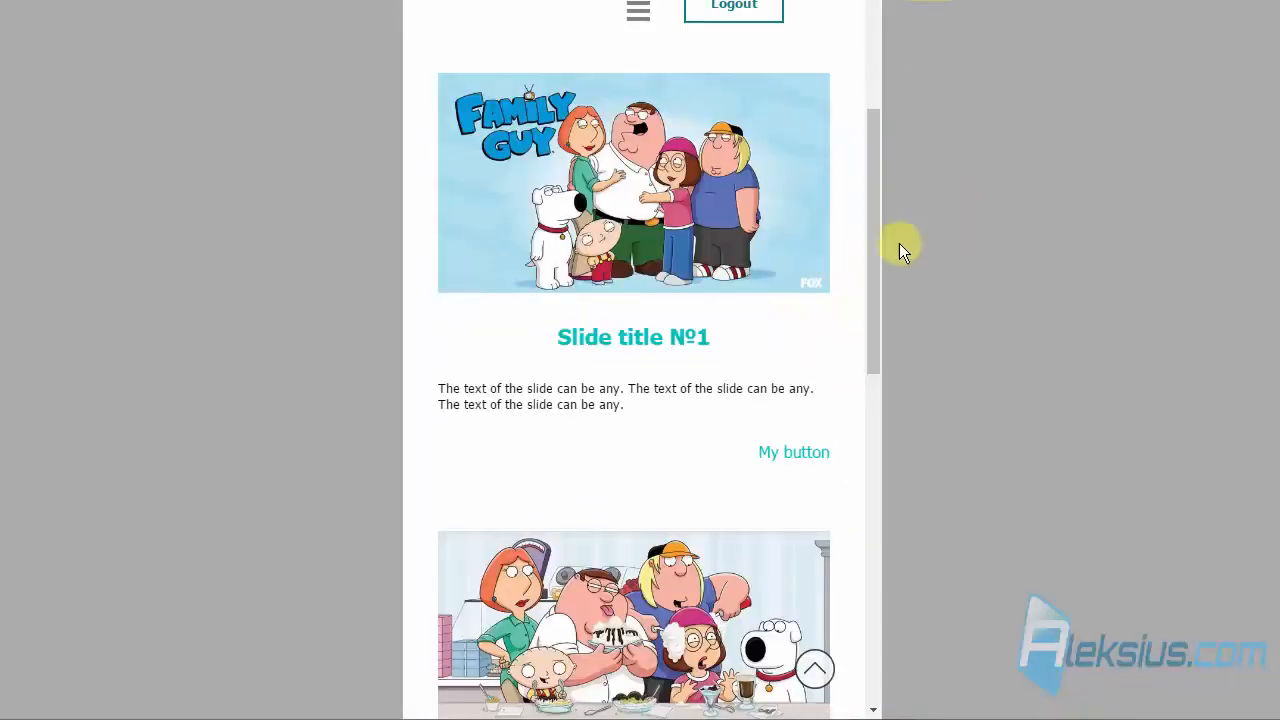
drag(871, 234, 770, 223)
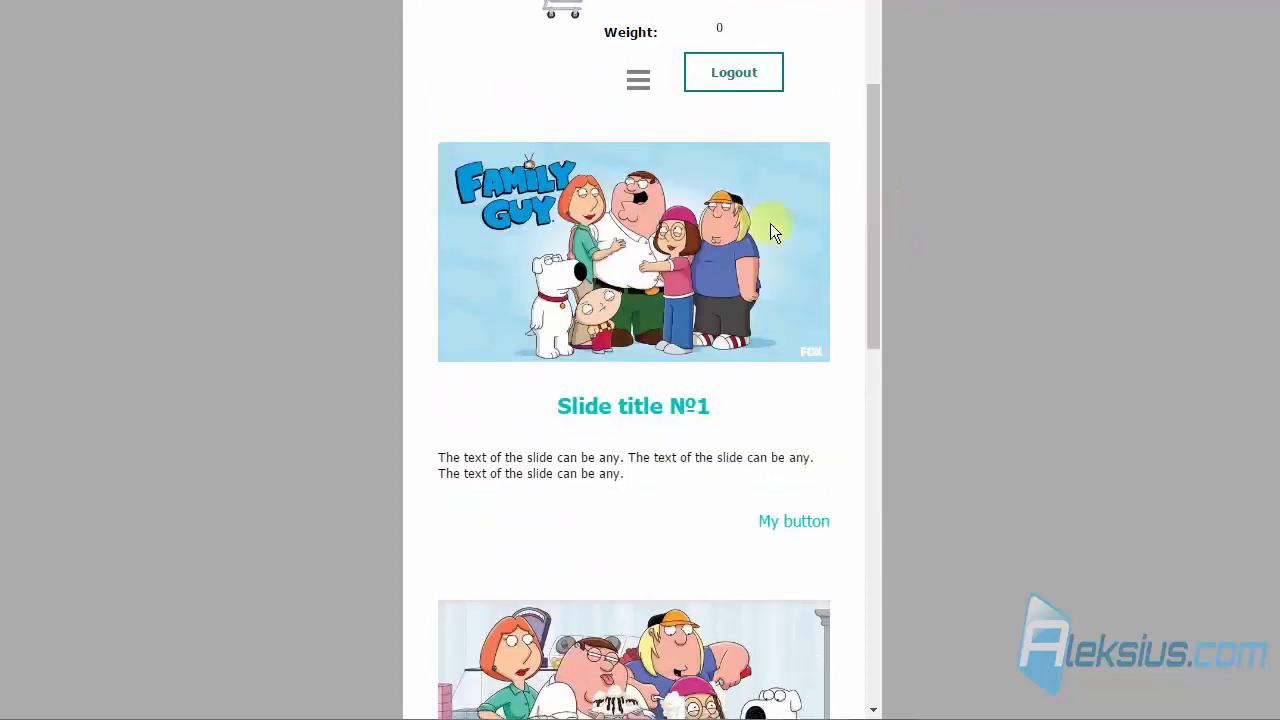
click(820, 340)
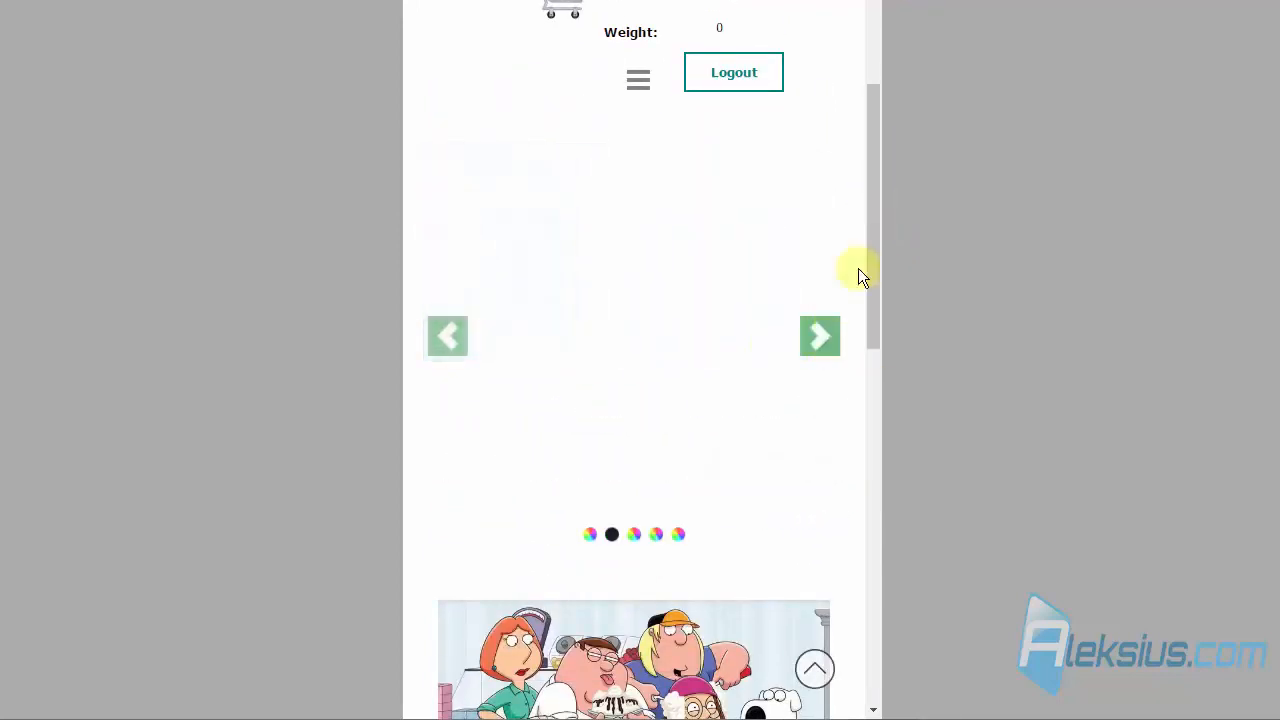
drag(874, 138, 903, 486)
click(818, 341)
click(830, 343)
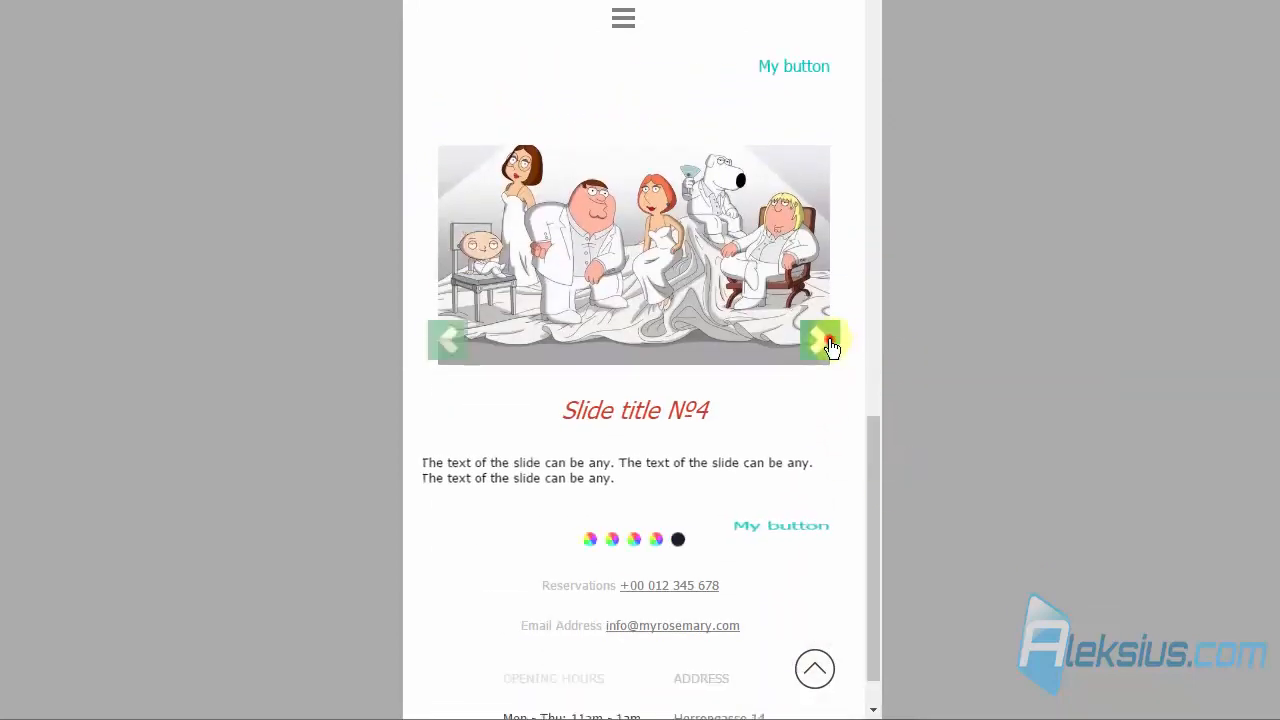
click(830, 343)
click(830, 341)
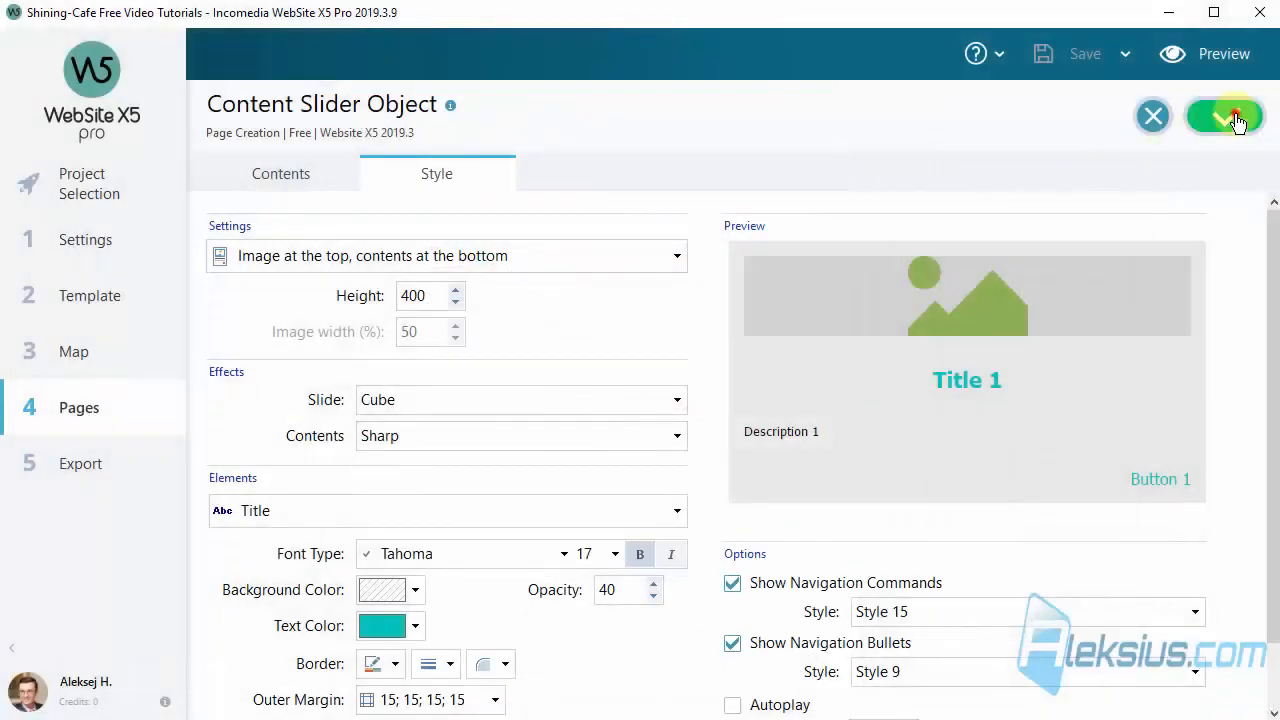
Apply the slider settings and place a copy of the row 1 second-column slider in row 3's first cell.
click(1238, 116)
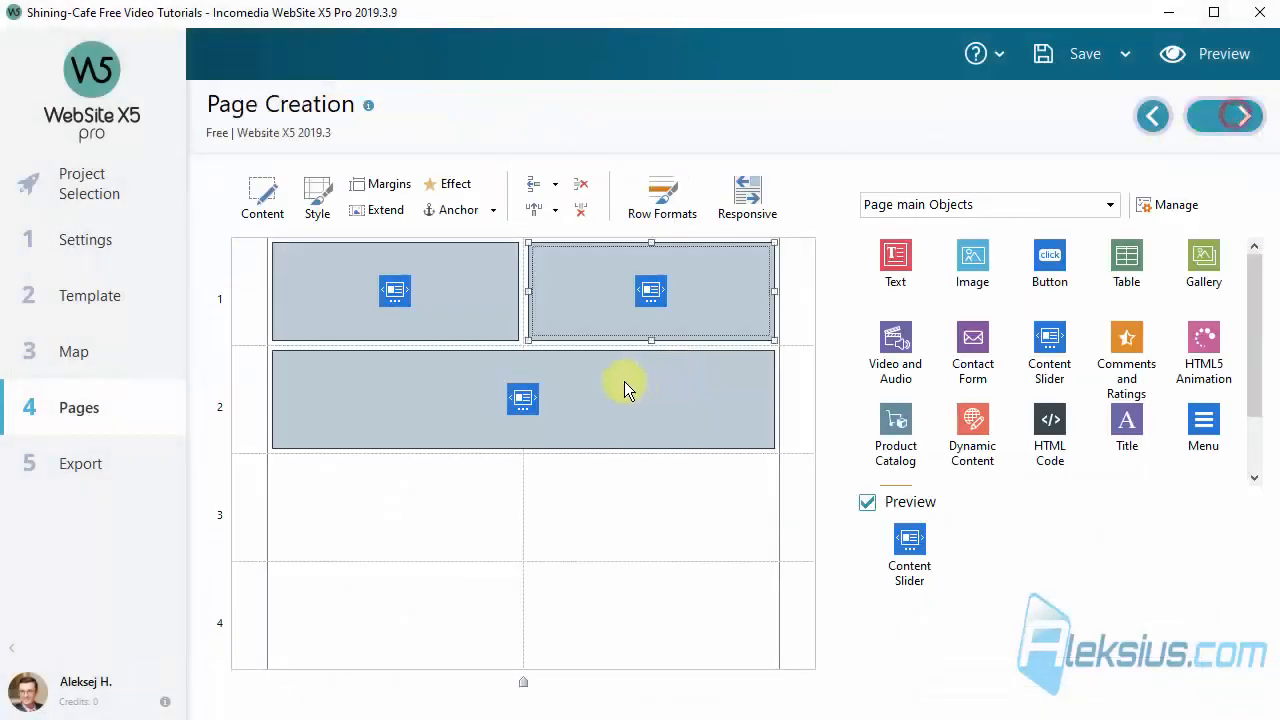
click(651, 291)
click(376, 498)
key(ctrl+v)
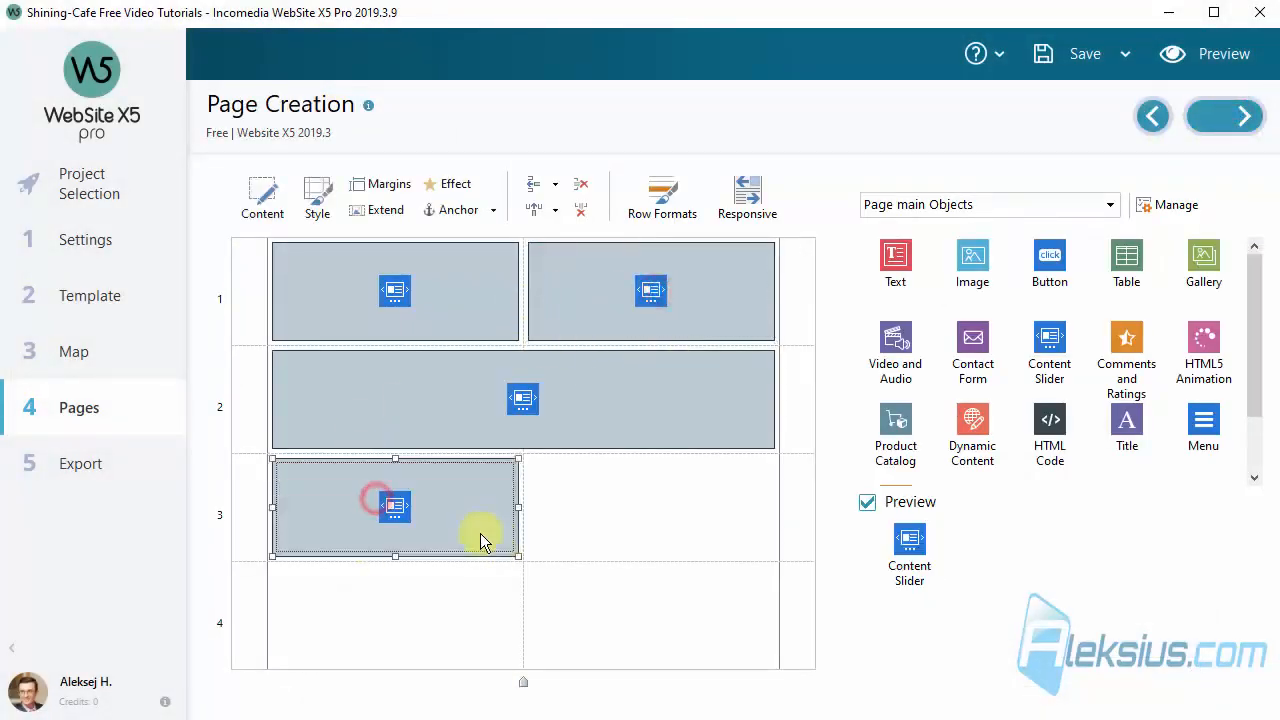
Set the layout of the row 3 slider to Contents over image and apply it.
double_click(472, 532)
click(428, 175)
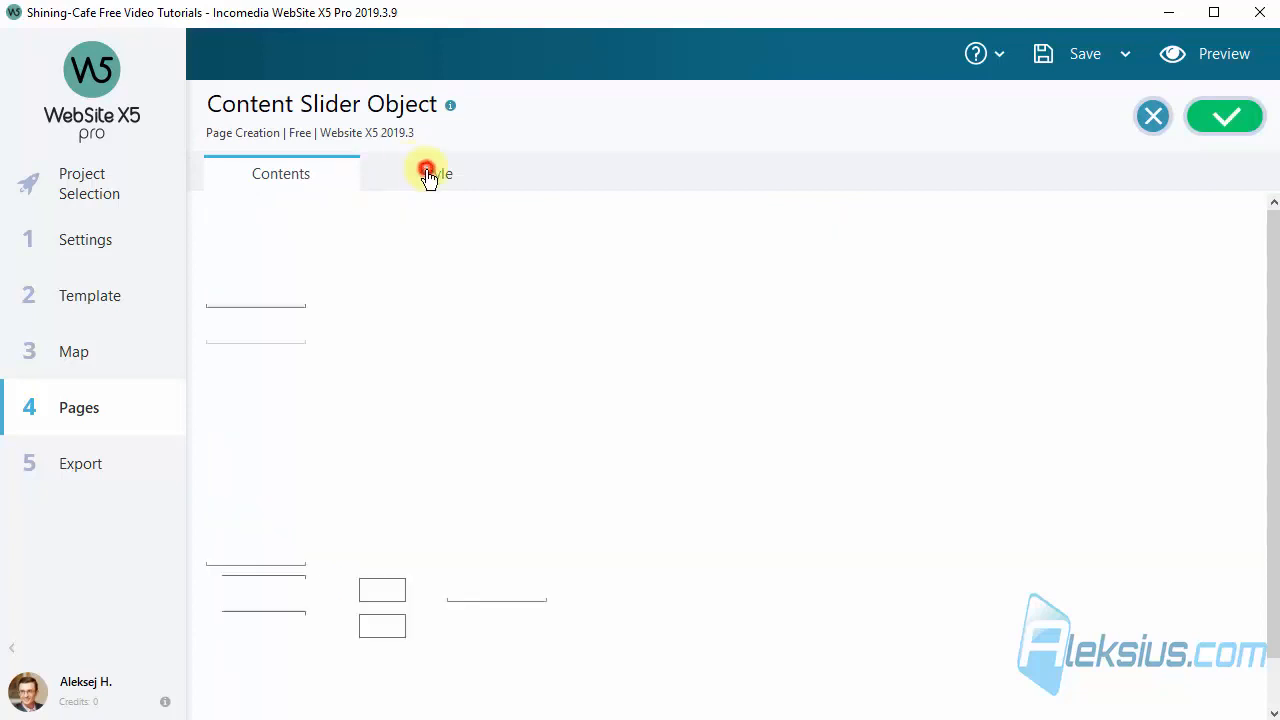
click(404, 258)
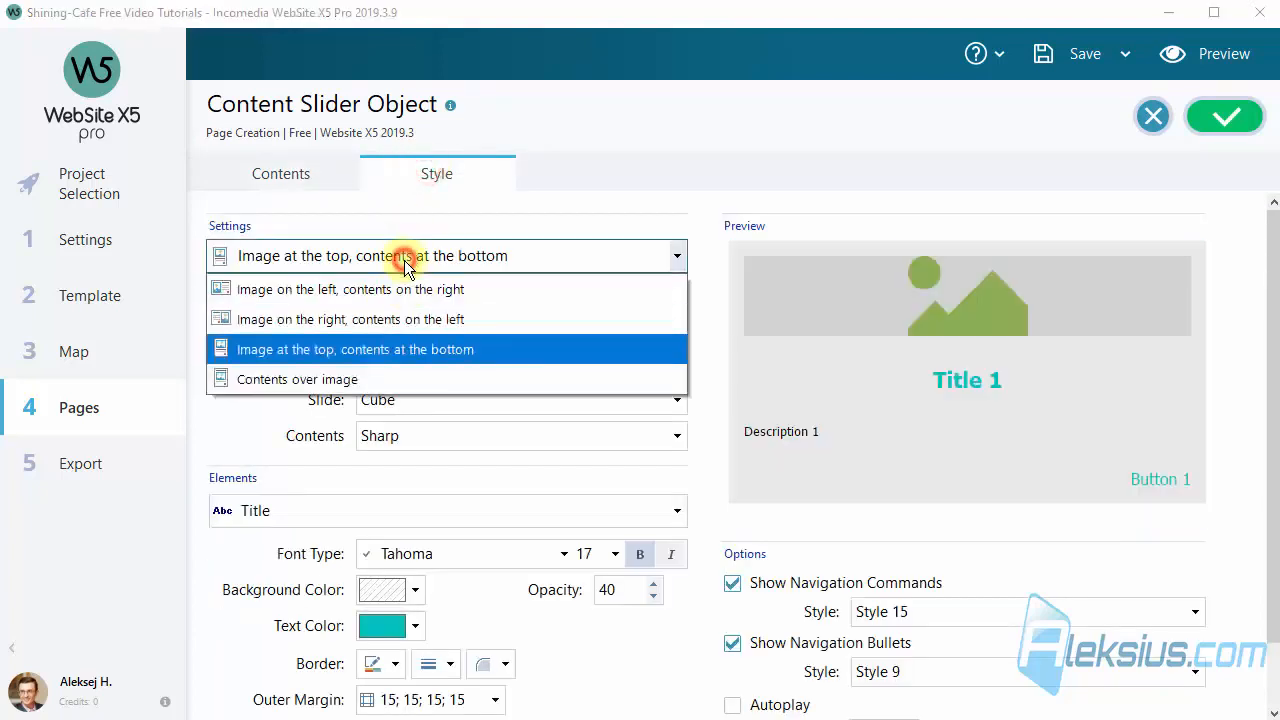
click(361, 378)
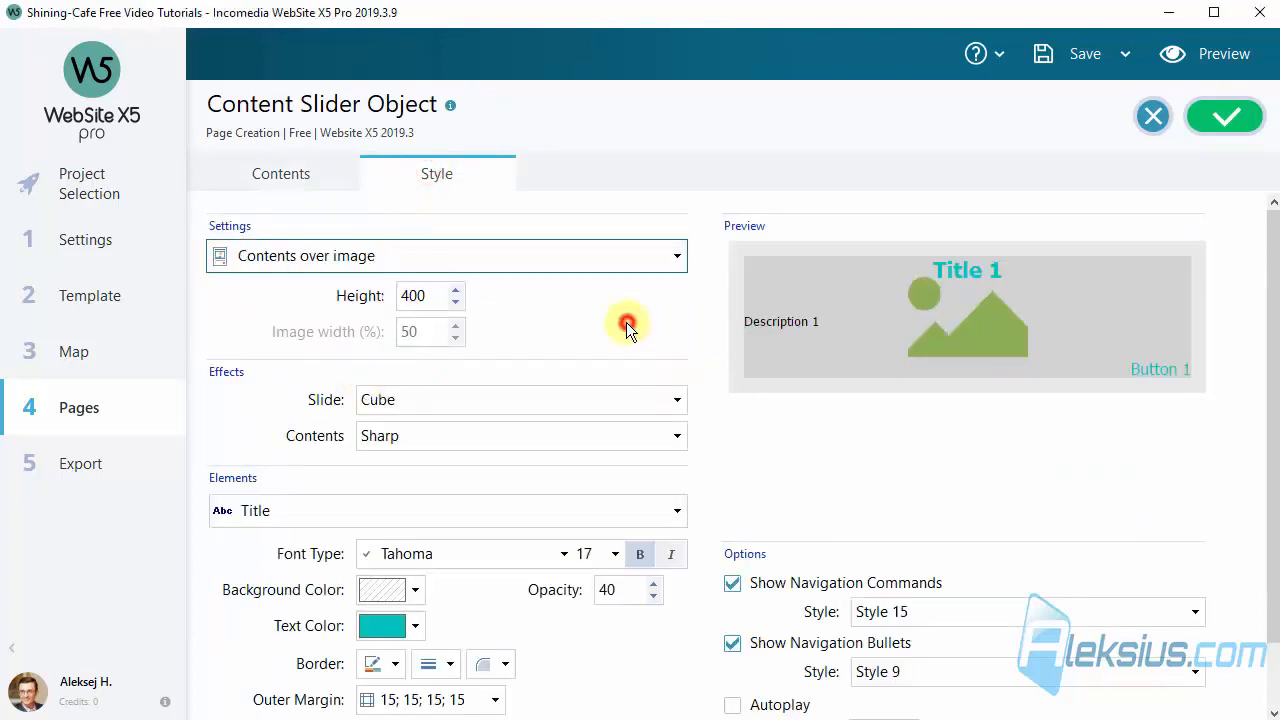
click(1226, 118)
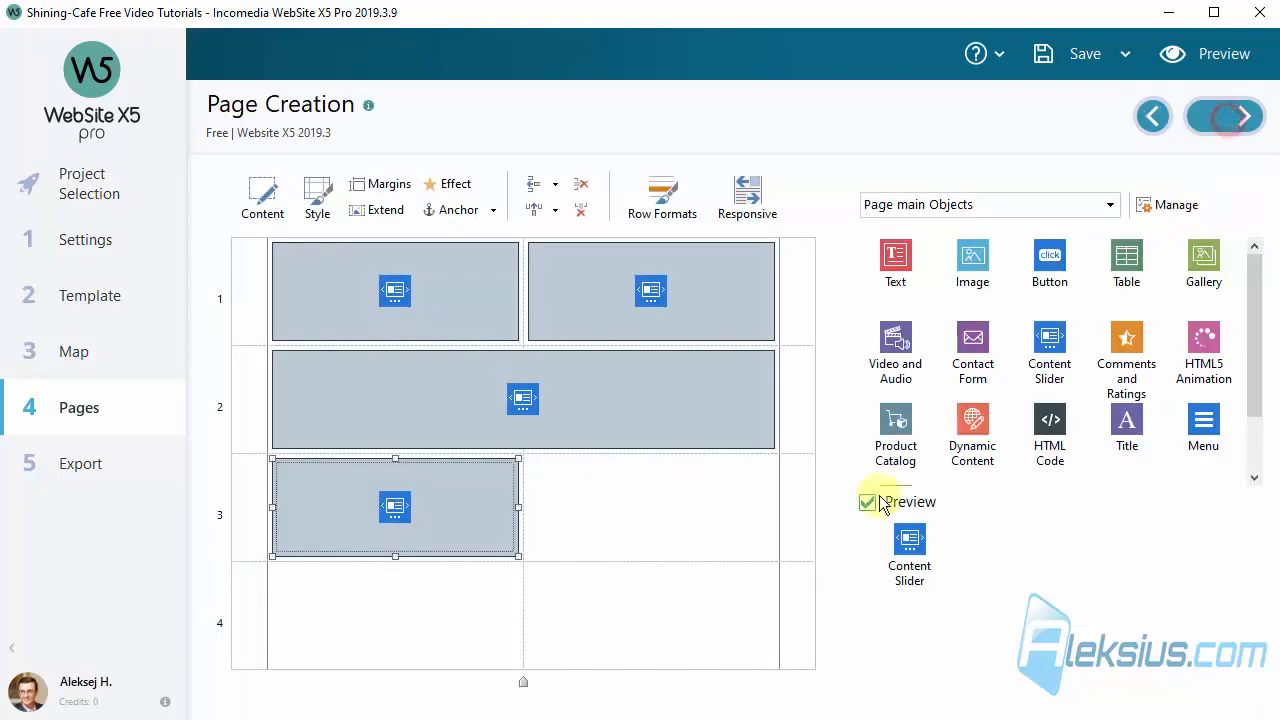
Preview the page and advance the row 3 slider through its slides to check the text over the images.
click(1224, 56)
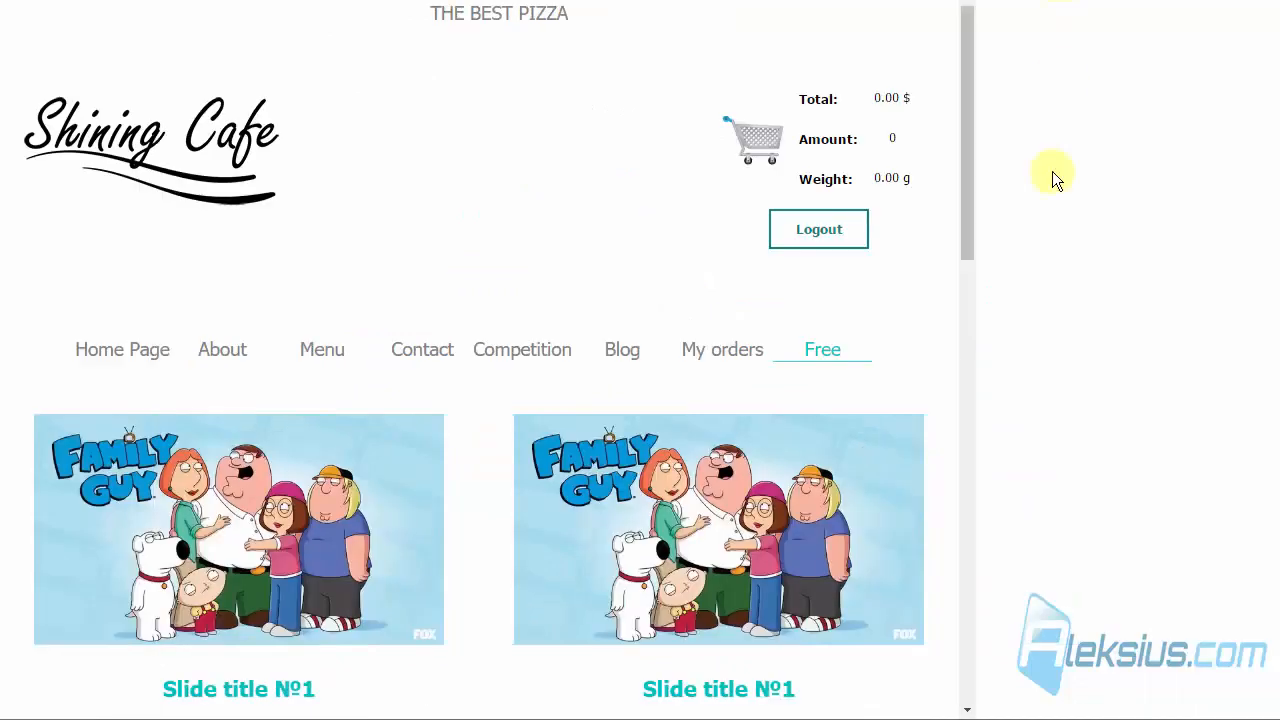
scroll(1052, 345, down, 10)
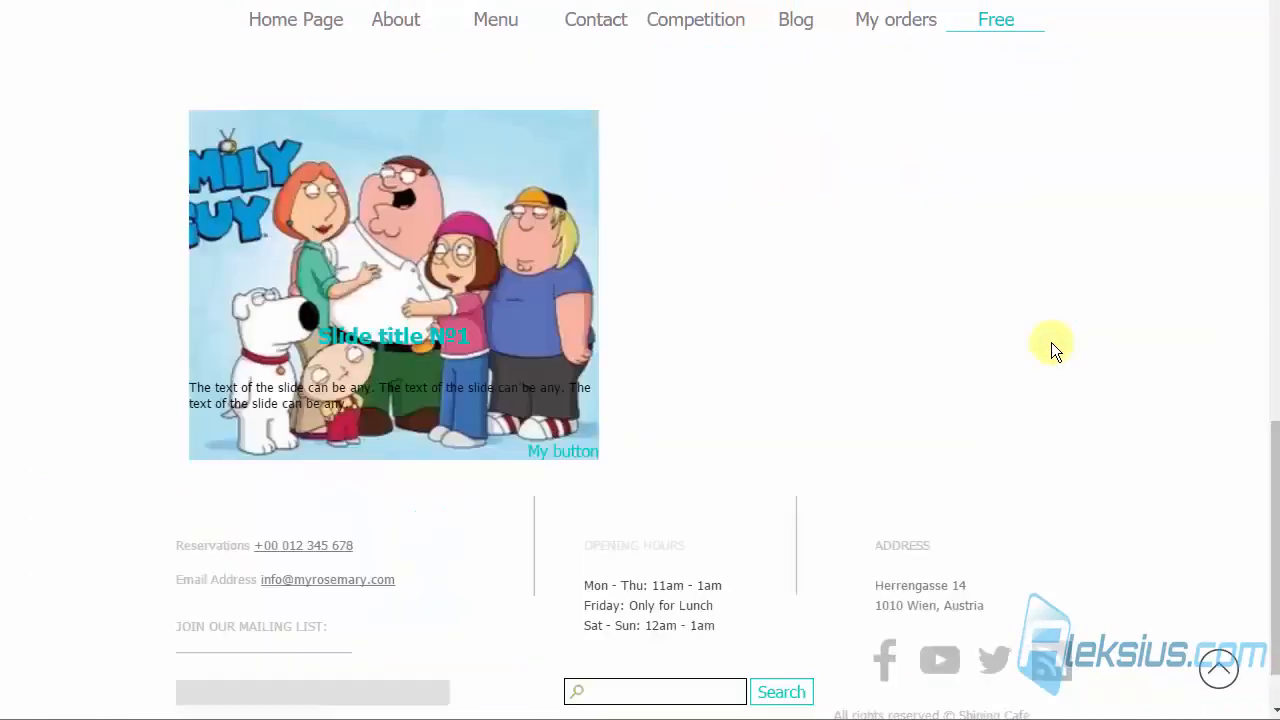
click(586, 279)
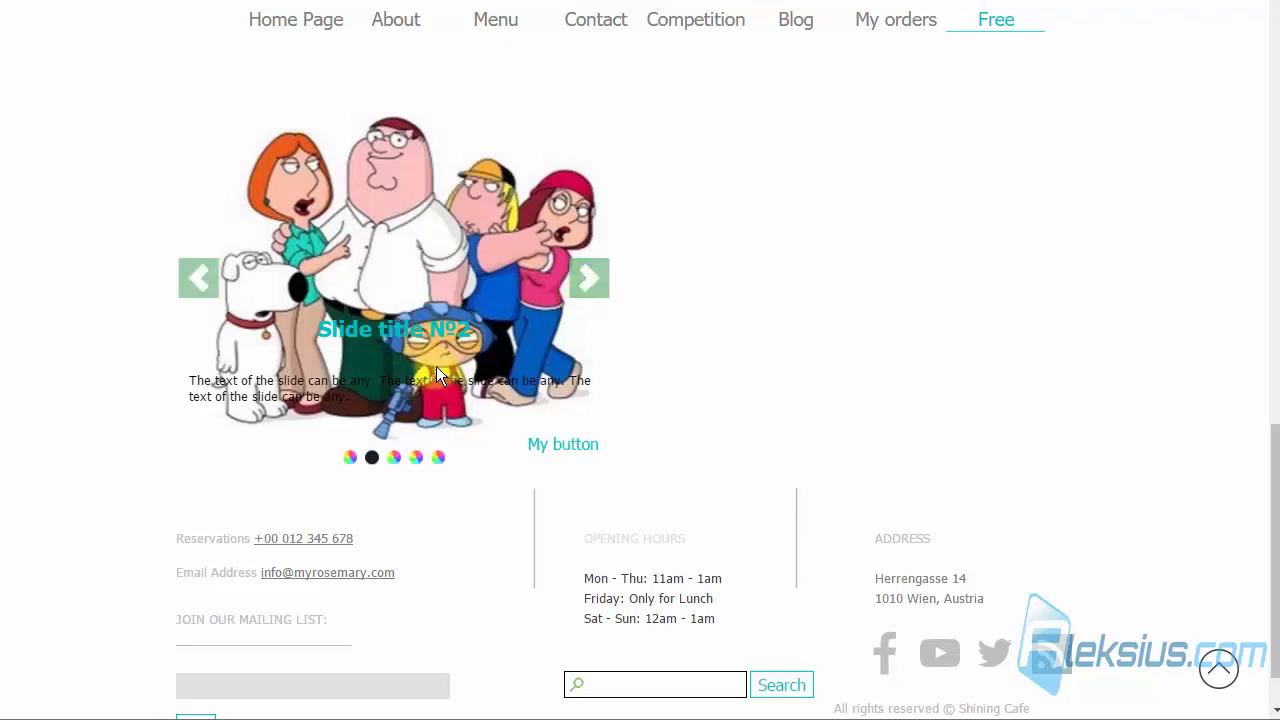
click(589, 278)
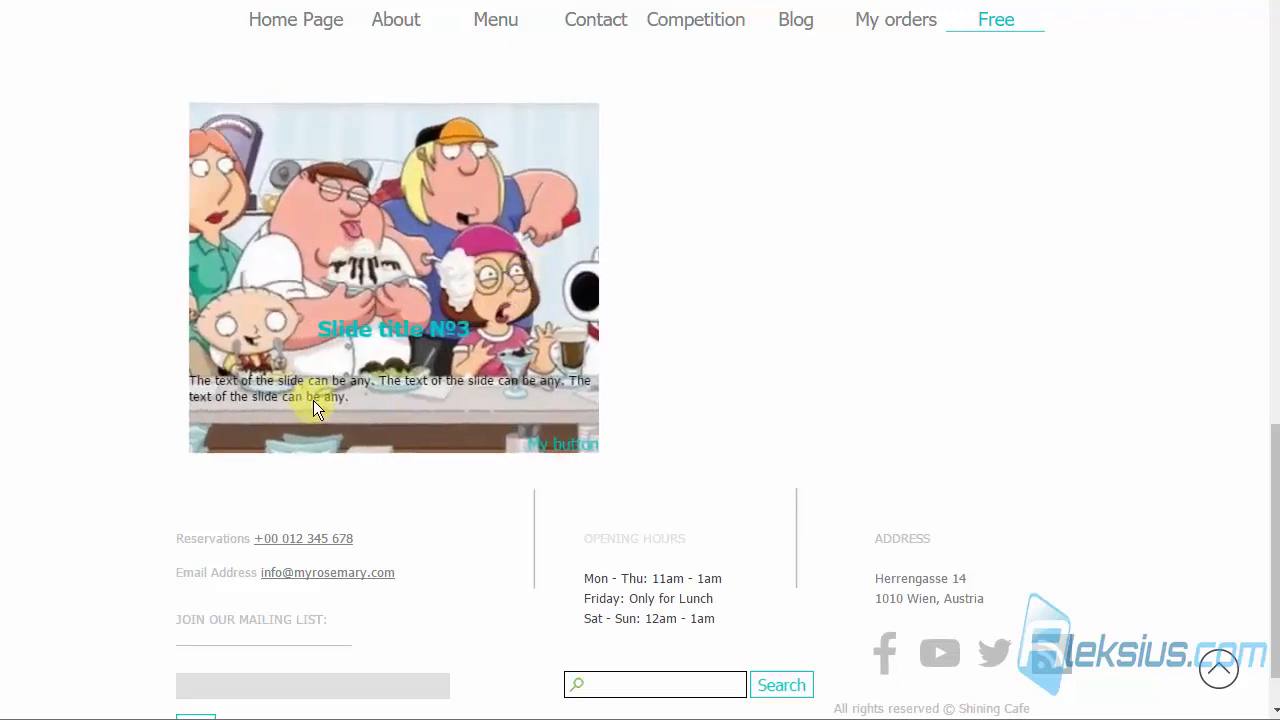
click(581, 285)
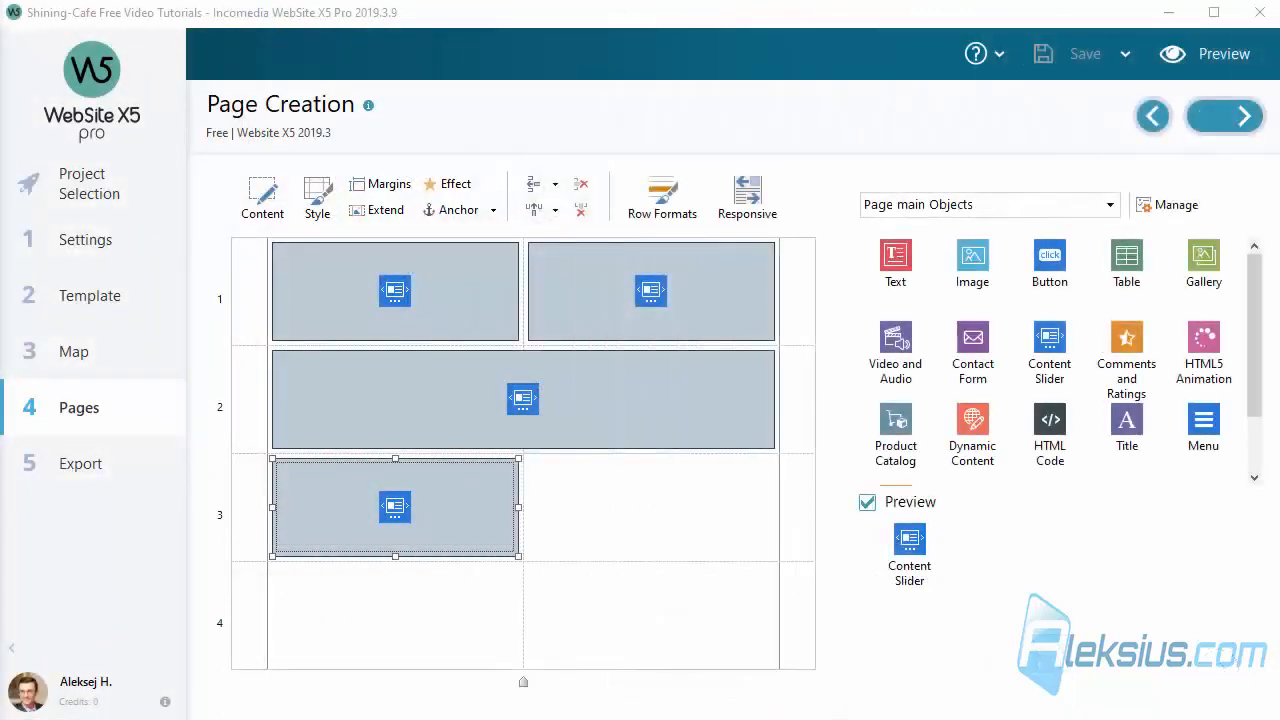
Add a Button object to row 3's second column and set its text to "My button".
drag(1049, 255, 625, 513)
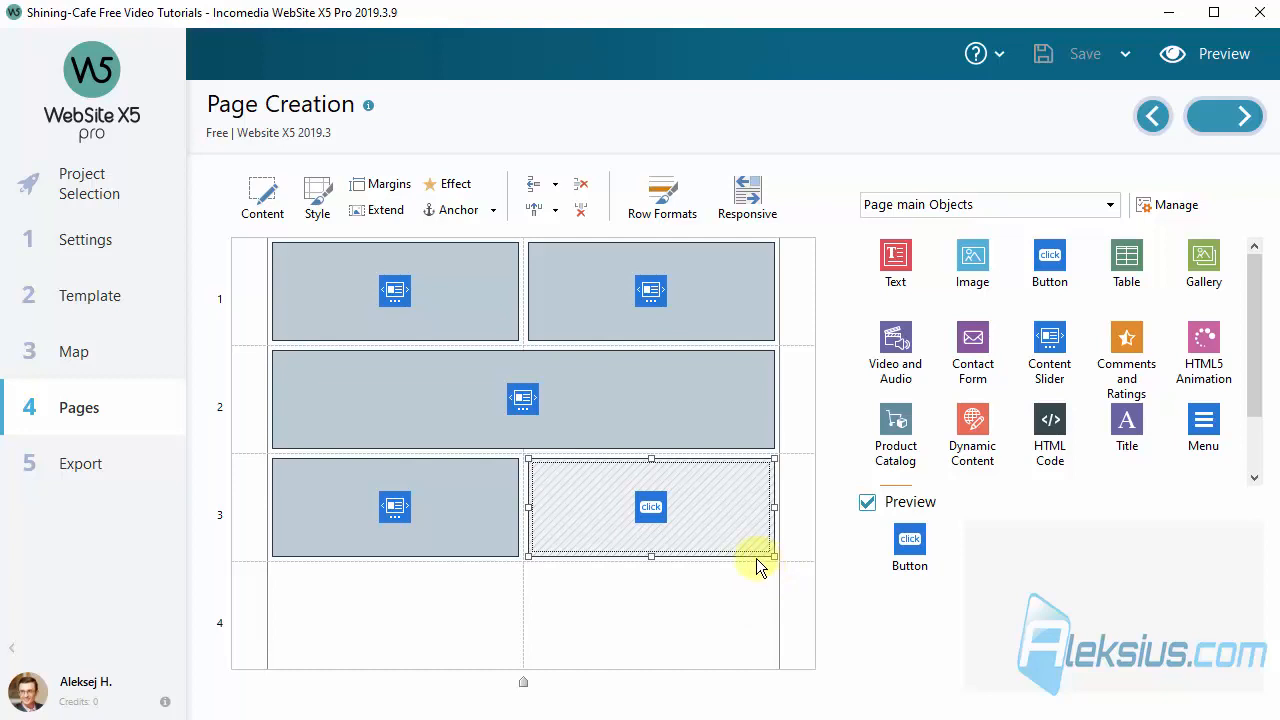
double_click(682, 504)
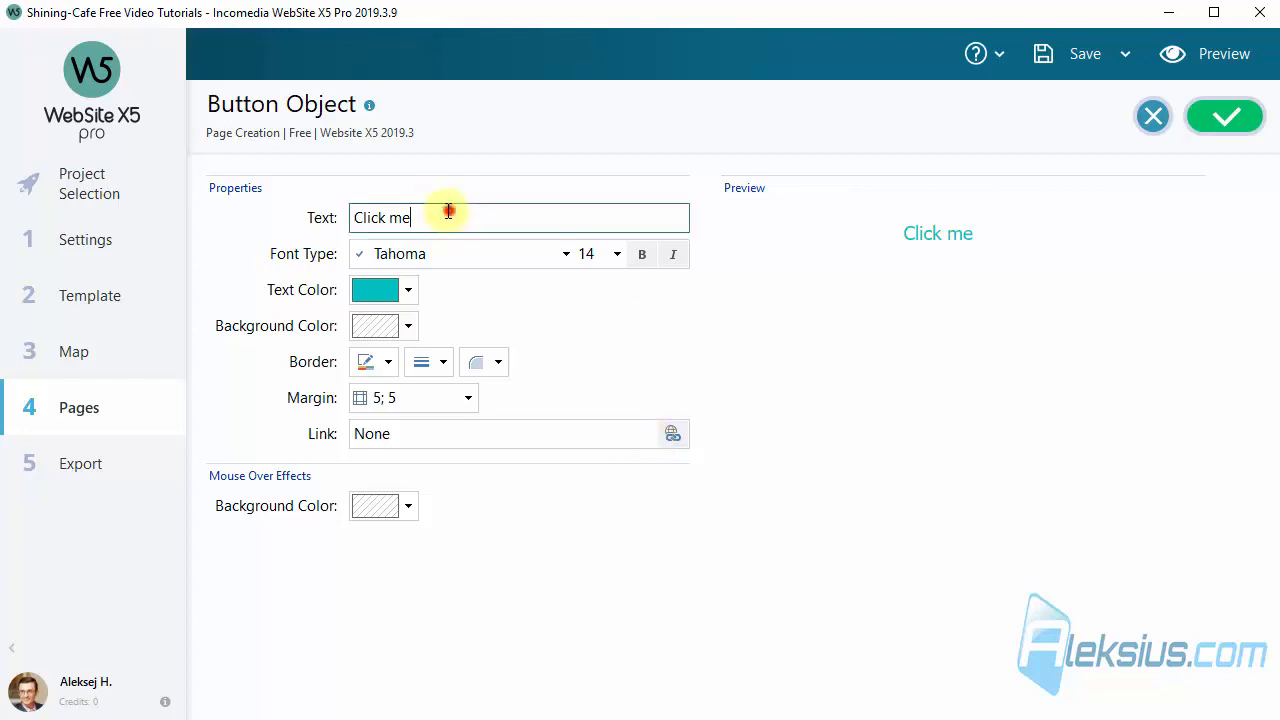
drag(449, 209, 271, 205)
text(My button)
click(779, 361)
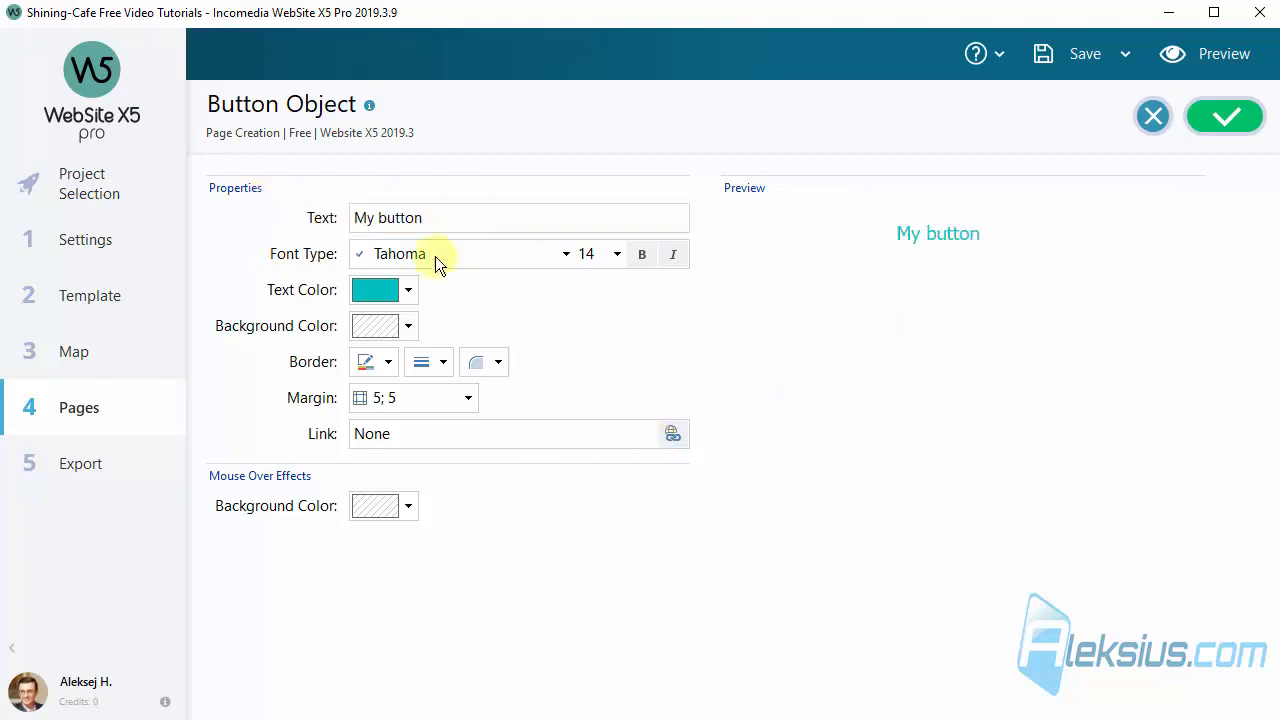
Give the button a red background and bold black text.
click(406, 295)
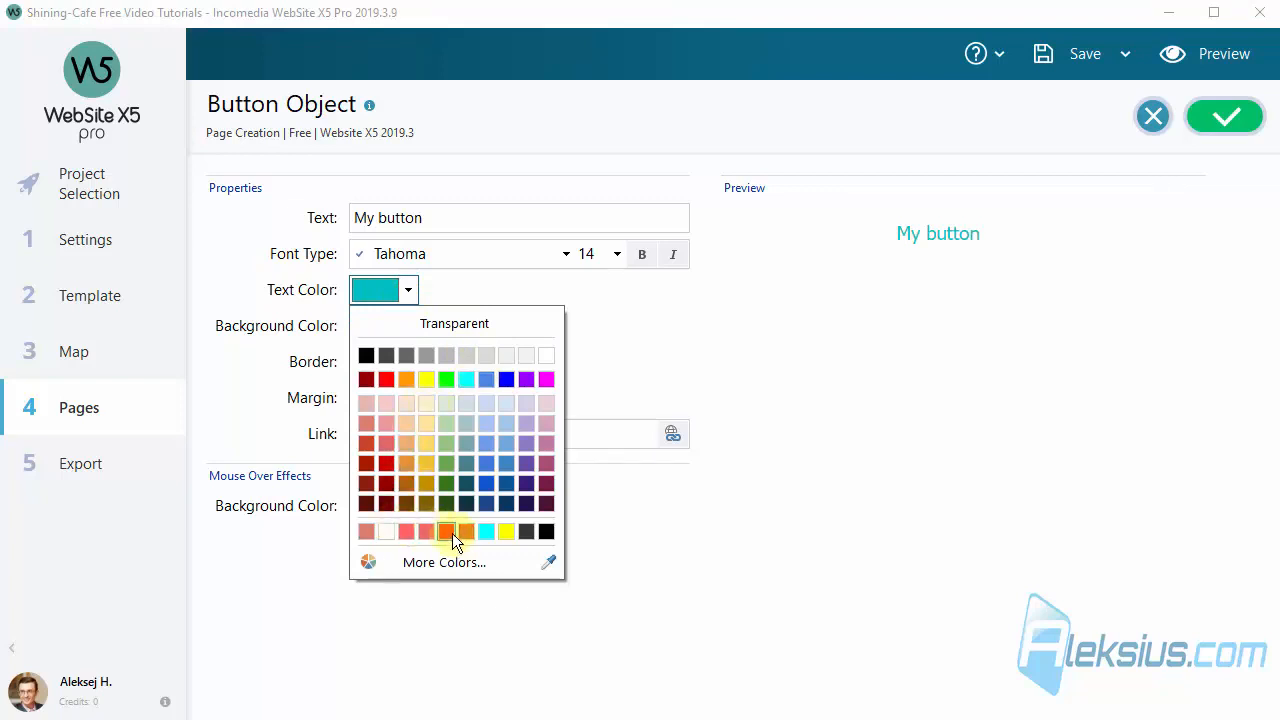
click(701, 330)
click(383, 326)
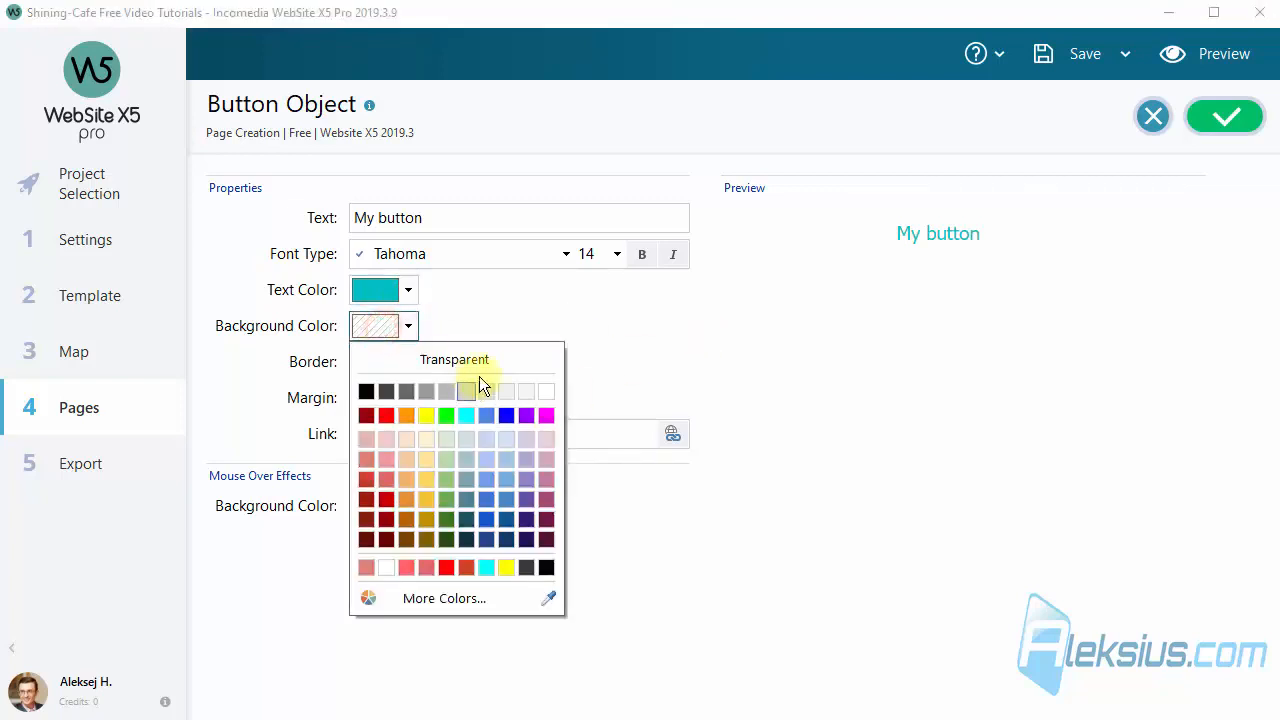
click(446, 567)
click(408, 291)
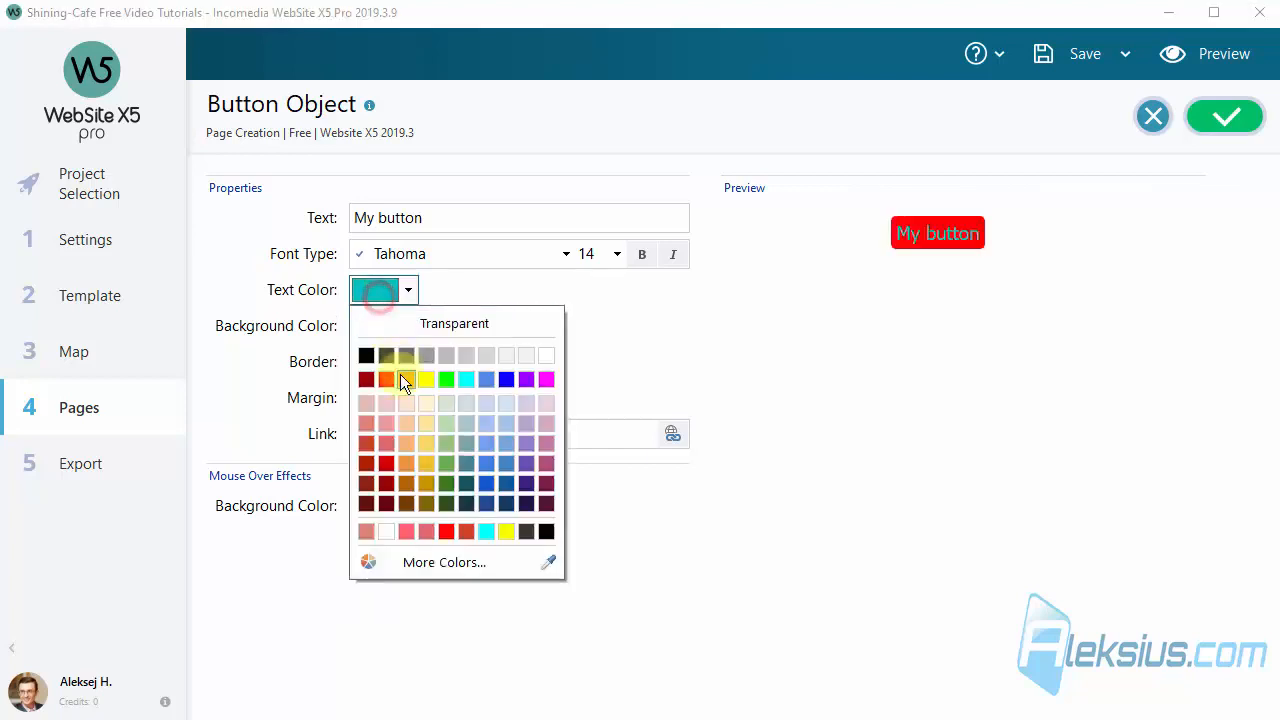
click(364, 355)
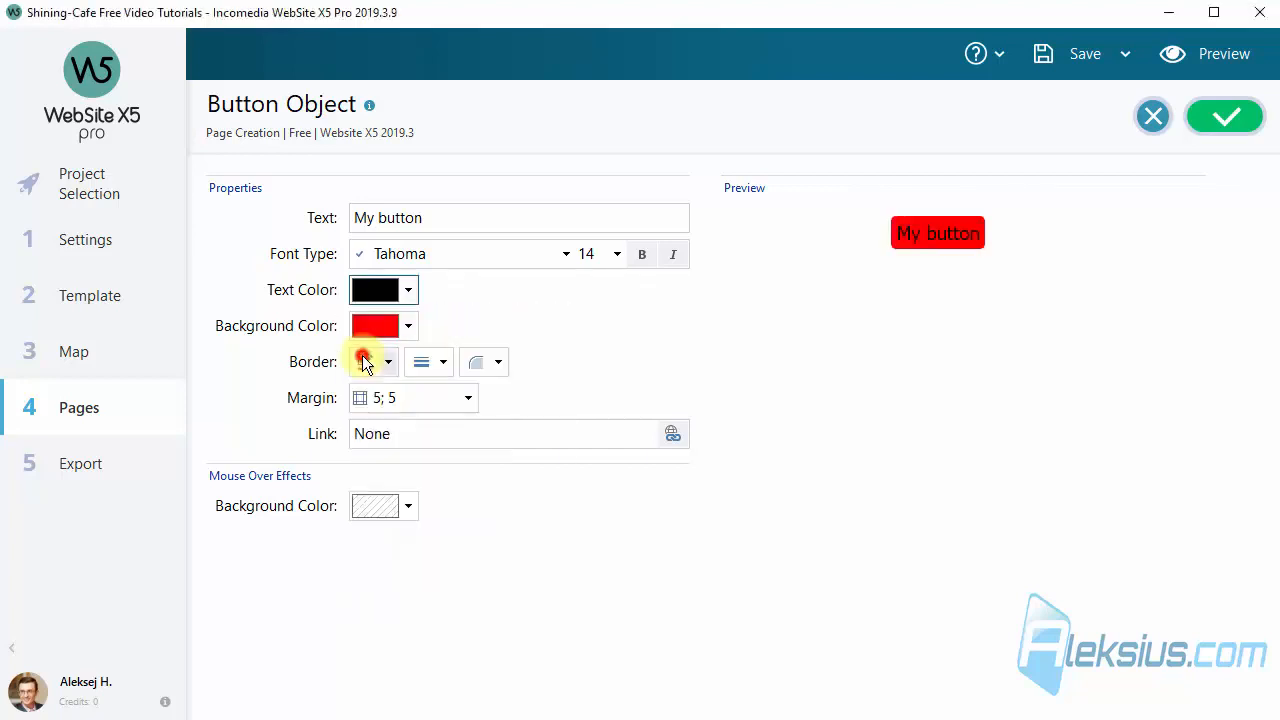
click(638, 257)
Set the button's margins to 20 horizontal and 10 vertical.
click(419, 400)
click(513, 437)
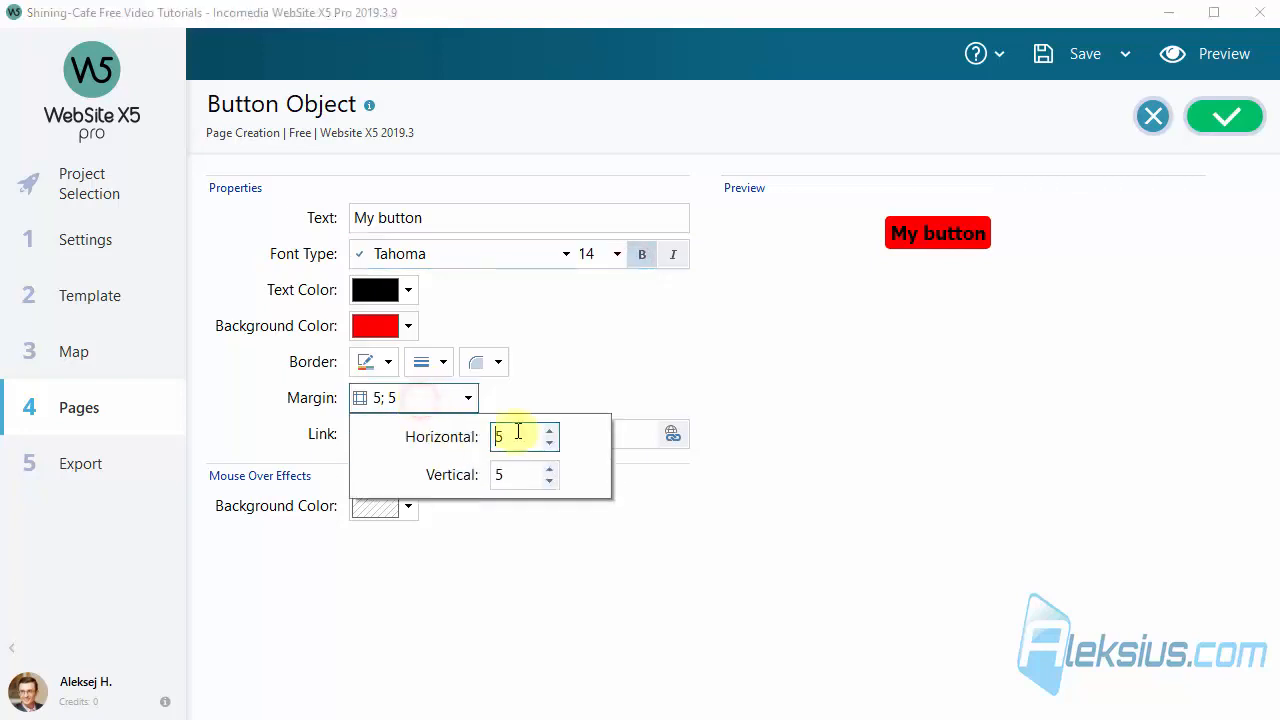
text(10)
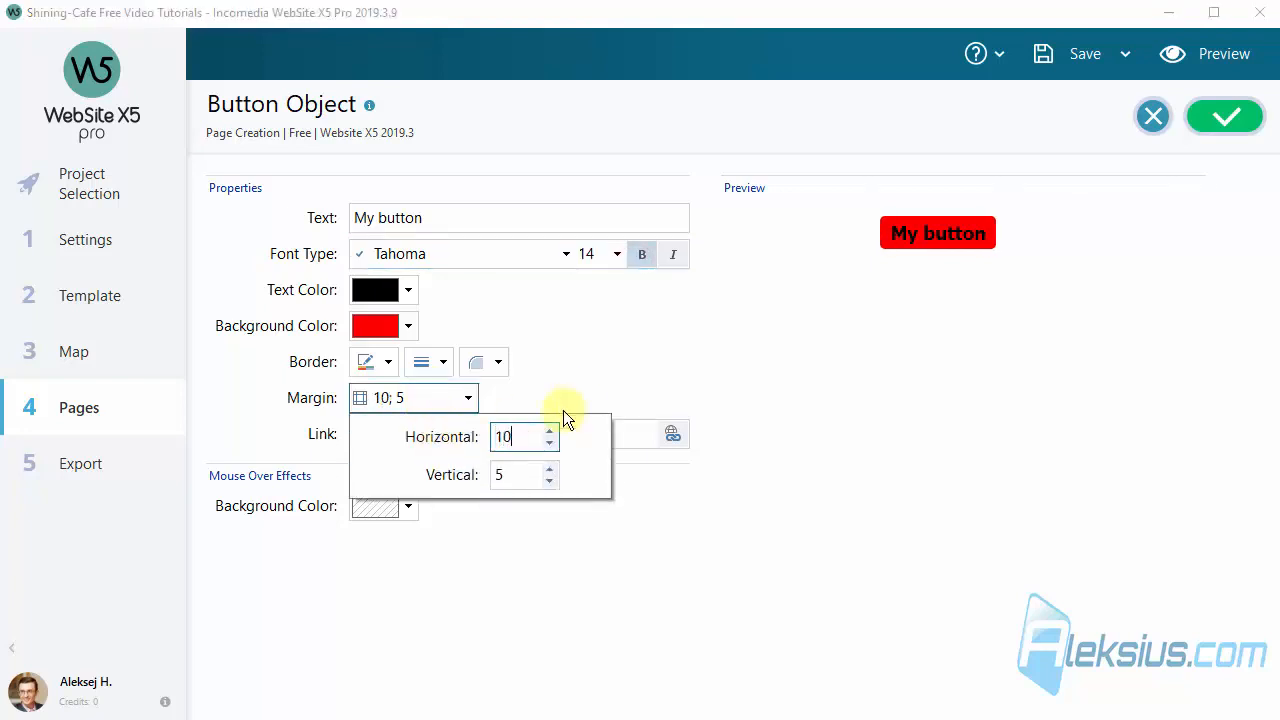
click(505, 437)
text(20)
click(497, 475)
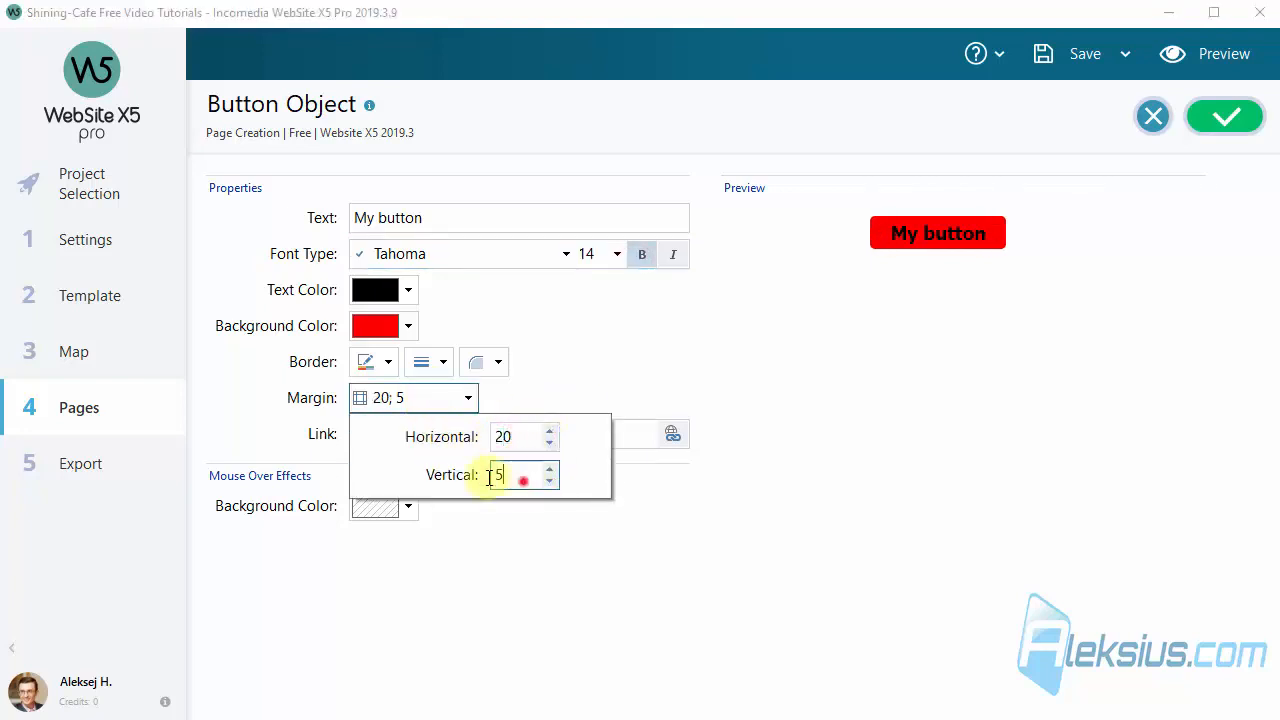
text(10)
click(592, 337)
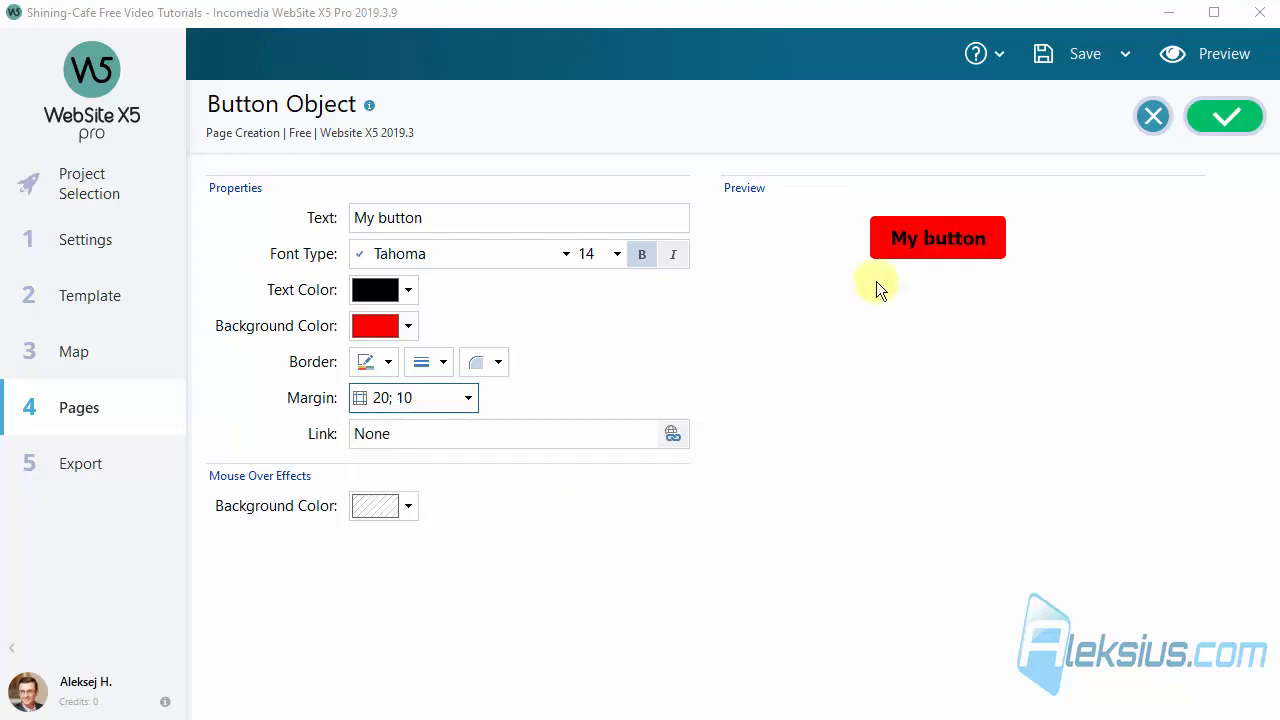
Set the button's mouse-over background color to bright green.
click(399, 506)
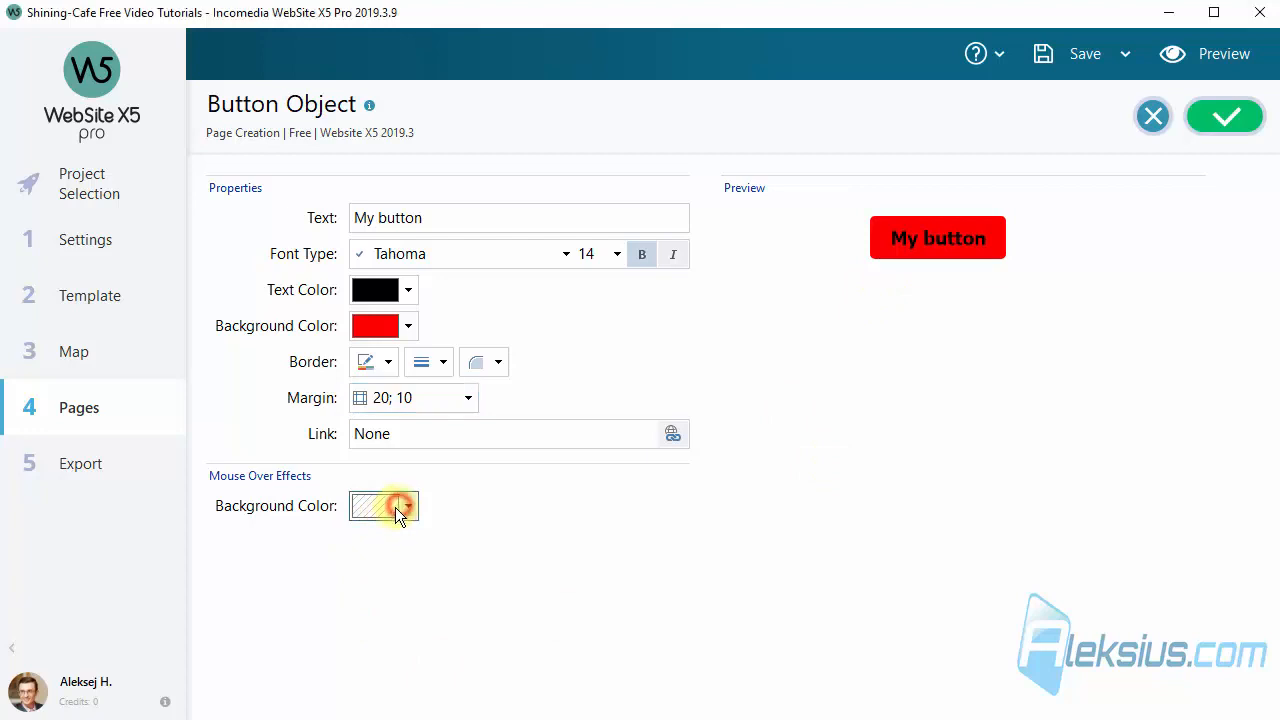
click(408, 507)
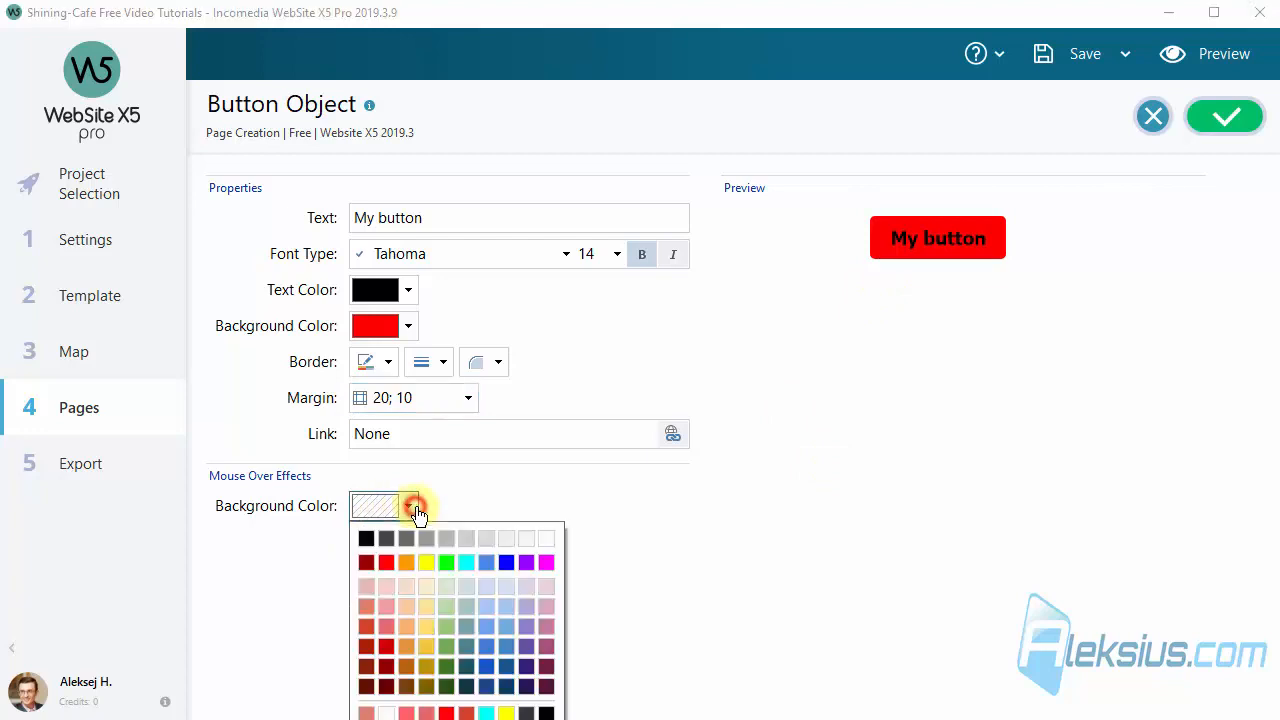
click(446, 563)
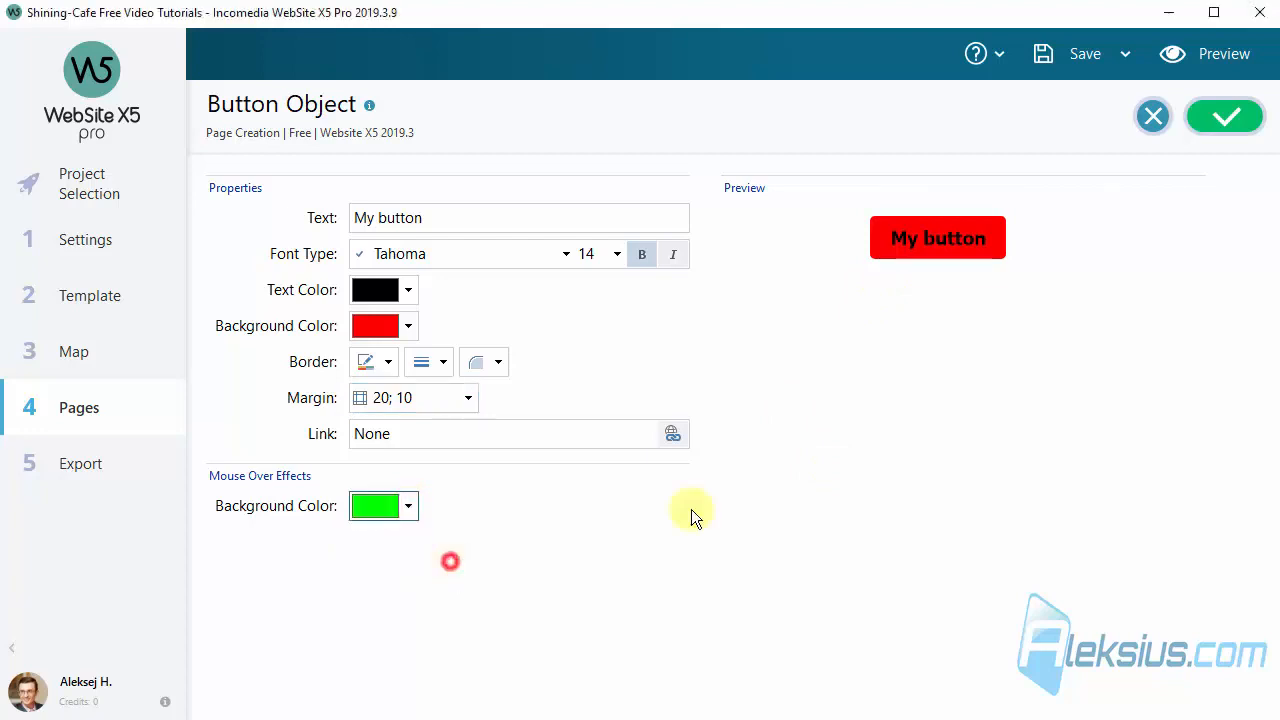
click(889, 482)
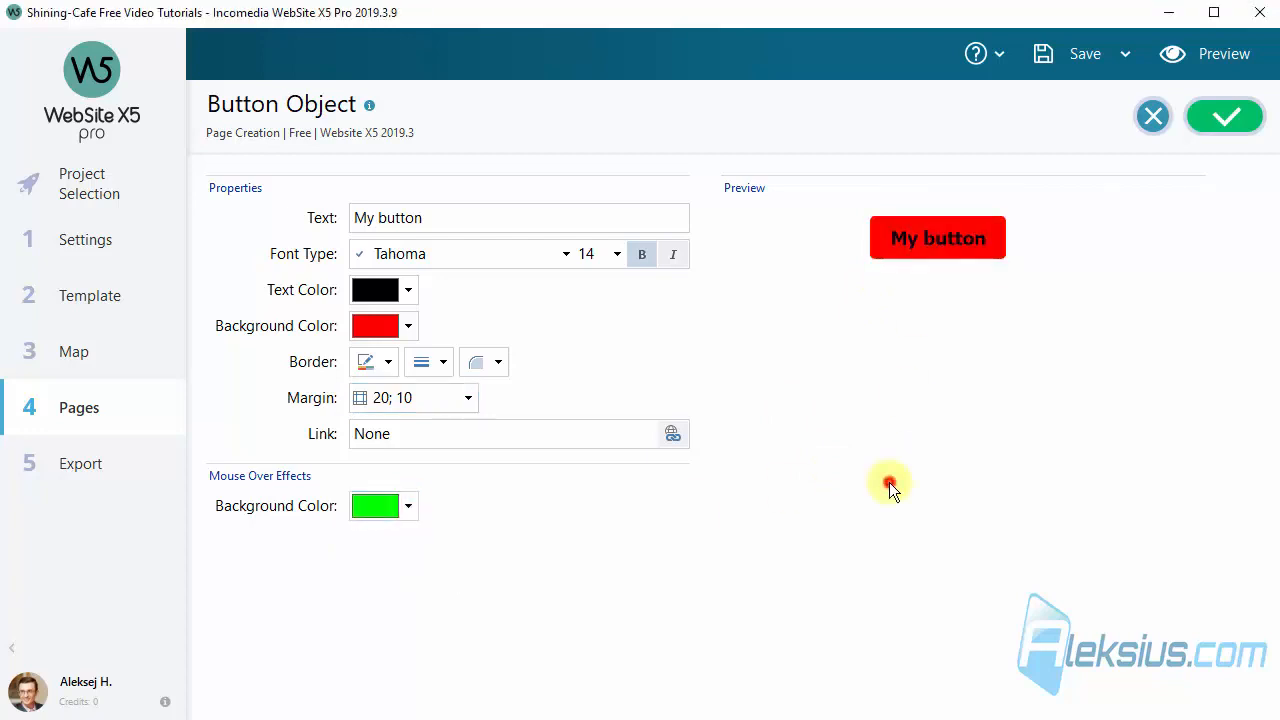
Remove the rounding from all the button's corners and add a thin border on all sides.
click(496, 363)
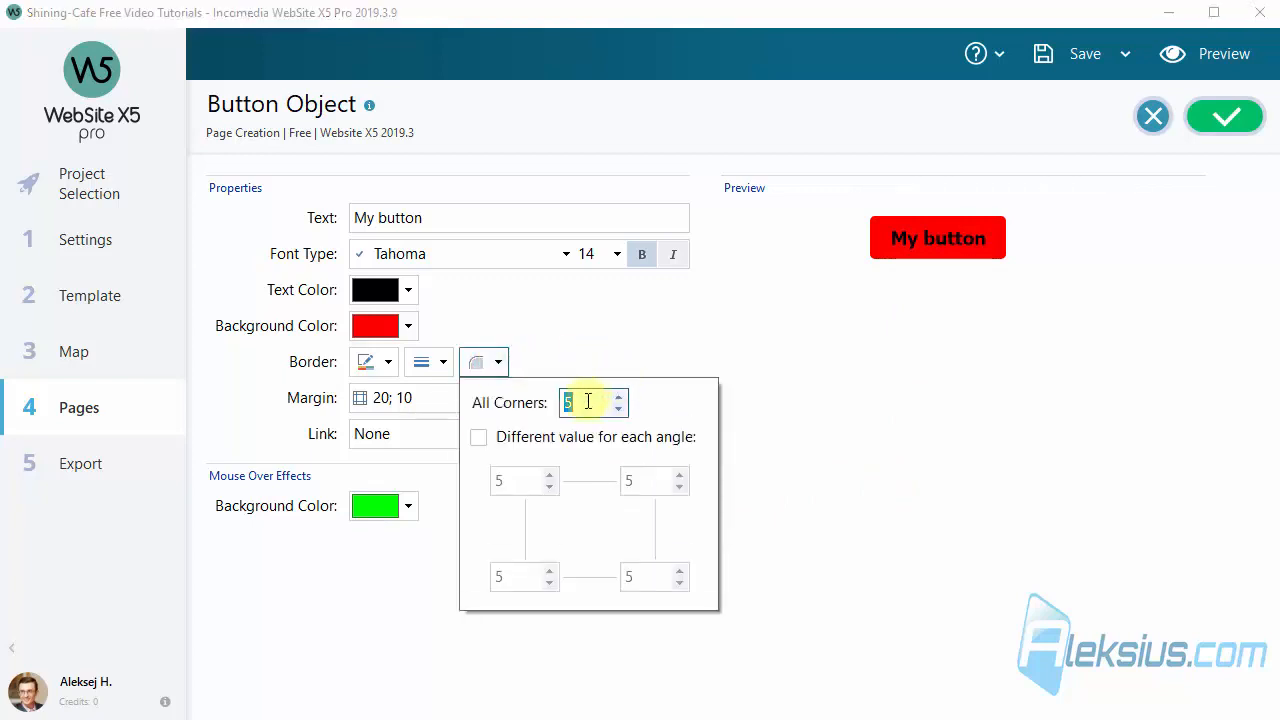
click(819, 396)
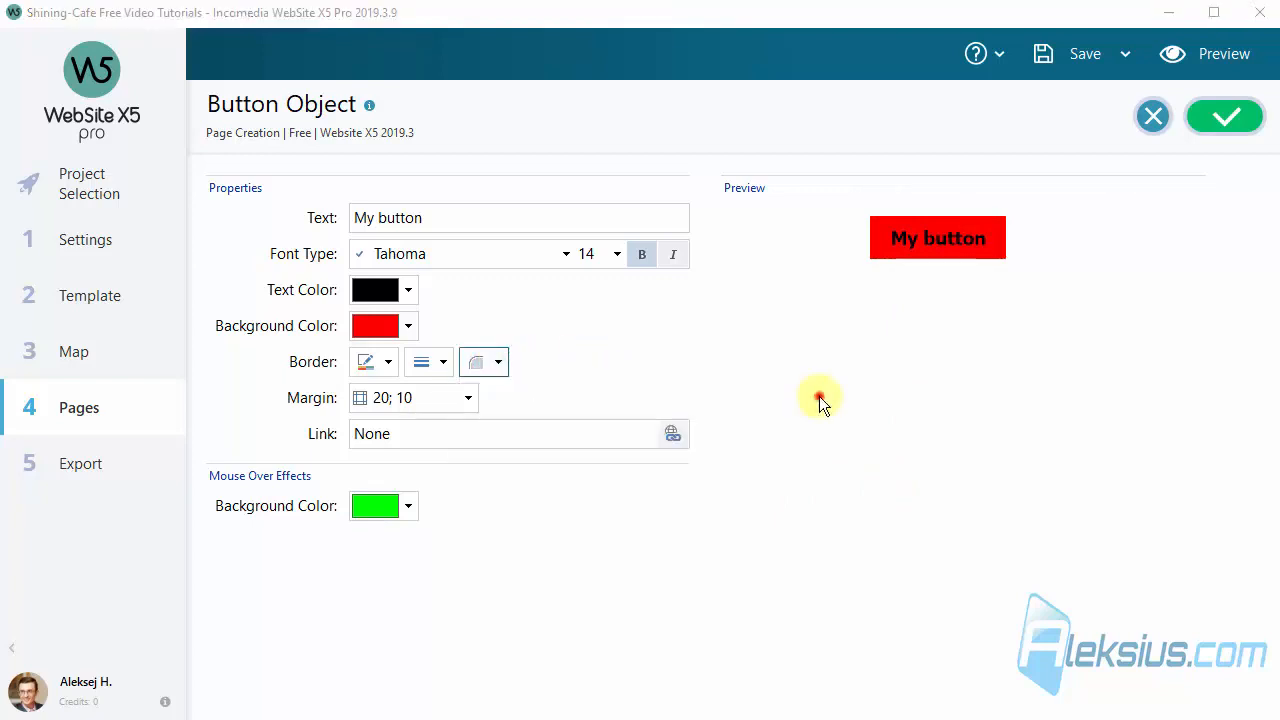
click(438, 370)
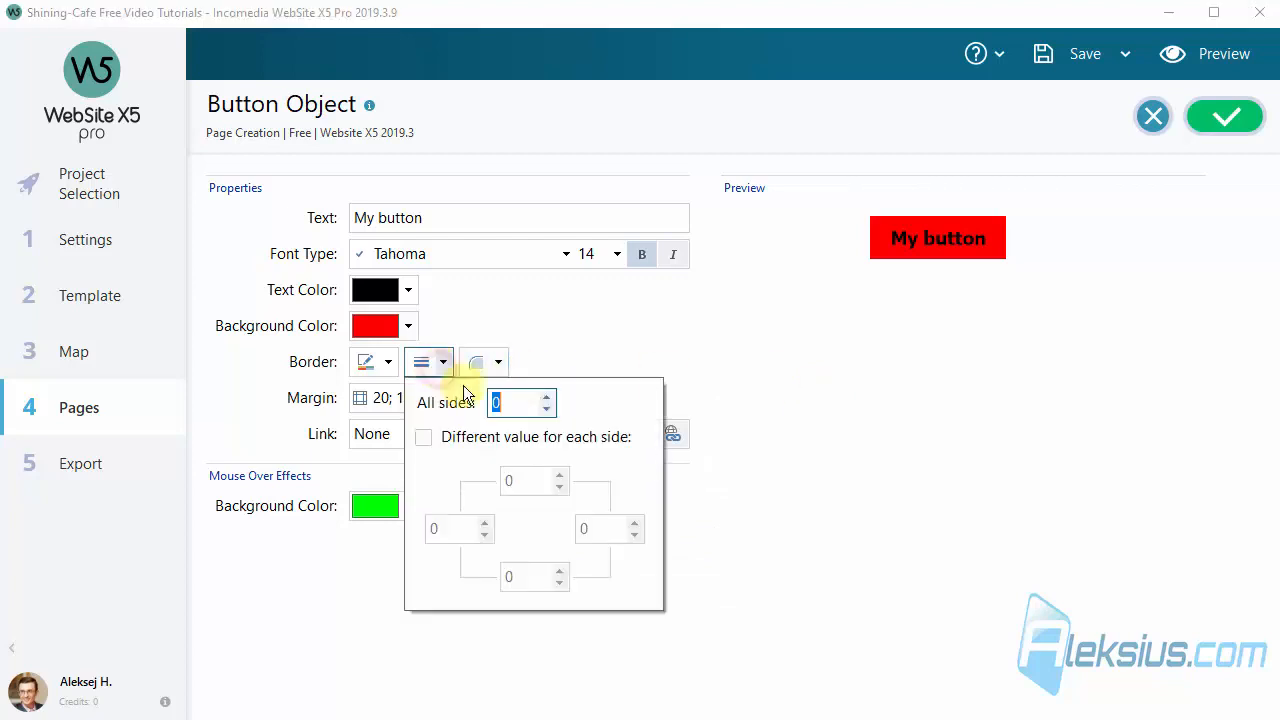
click(528, 395)
click(685, 351)
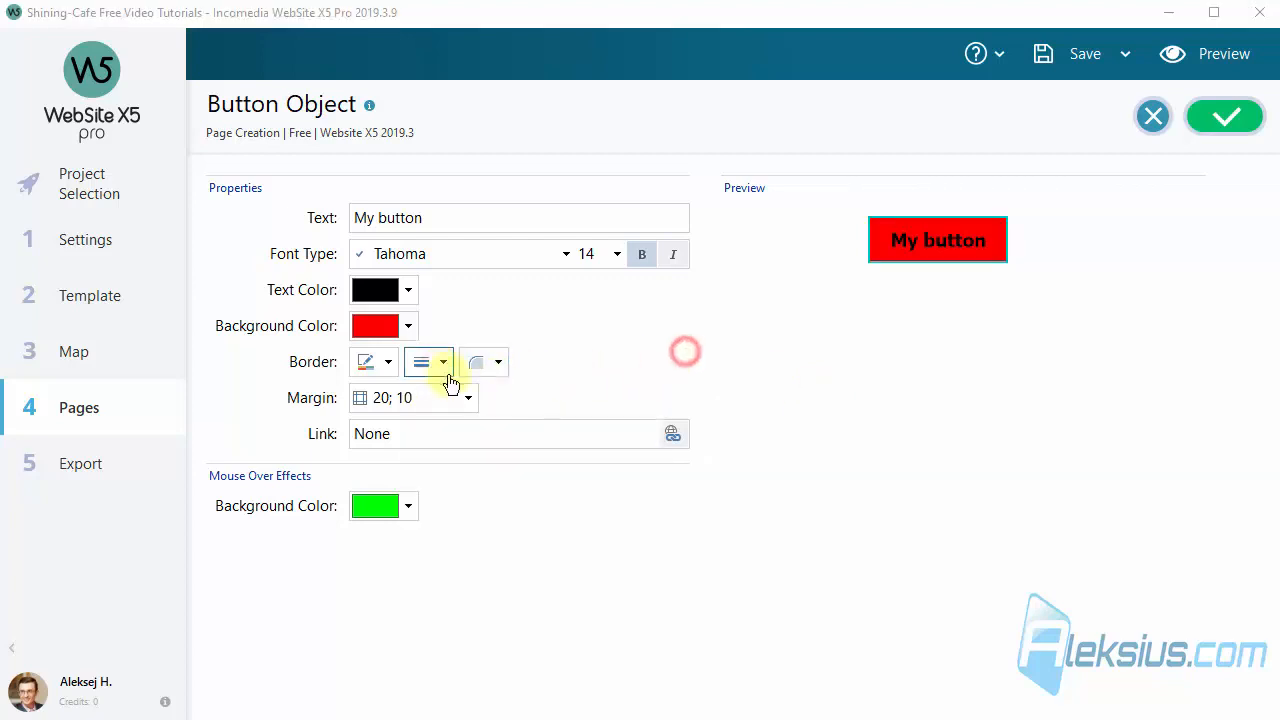
Set the button's border color to cornflower blue on all sides.
click(388, 363)
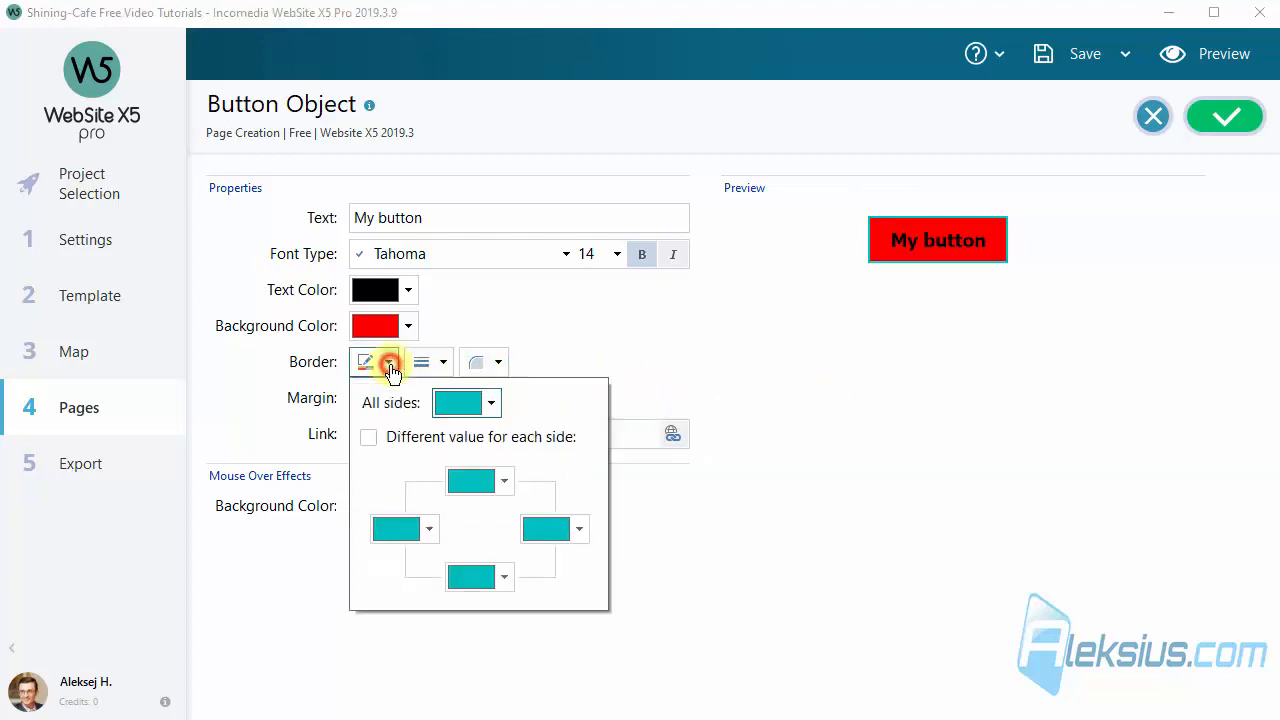
click(457, 403)
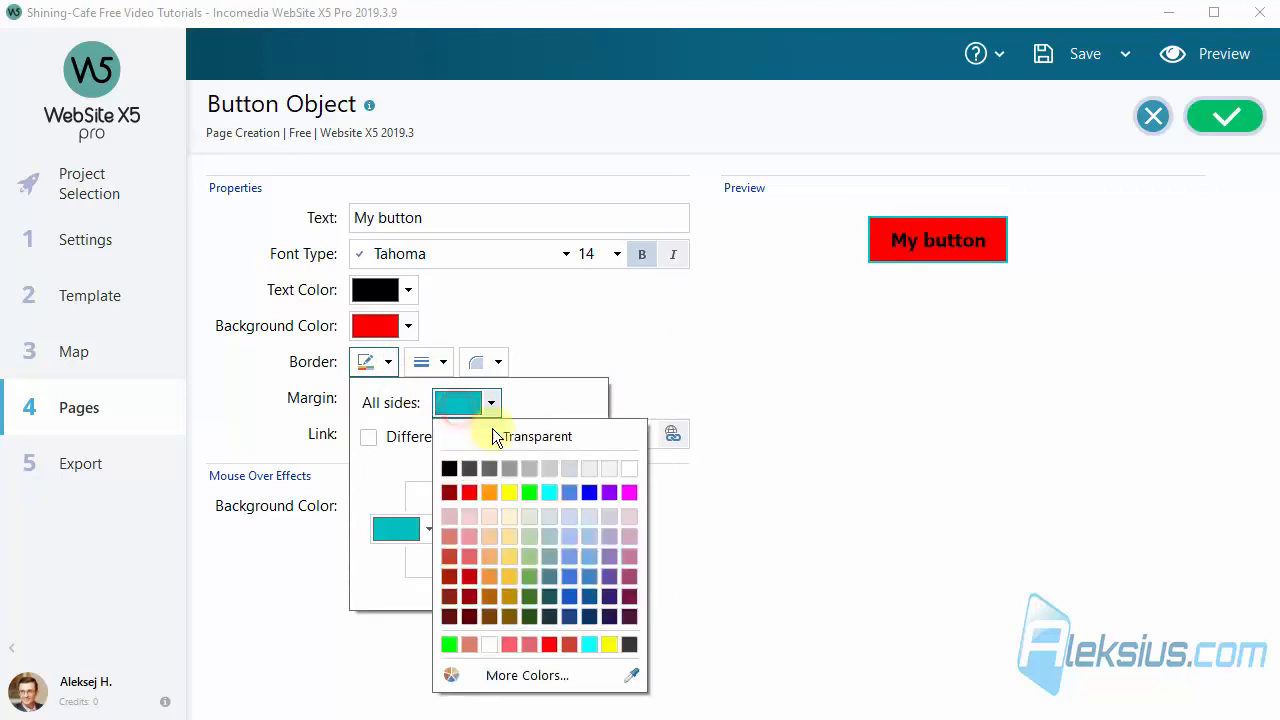
click(574, 491)
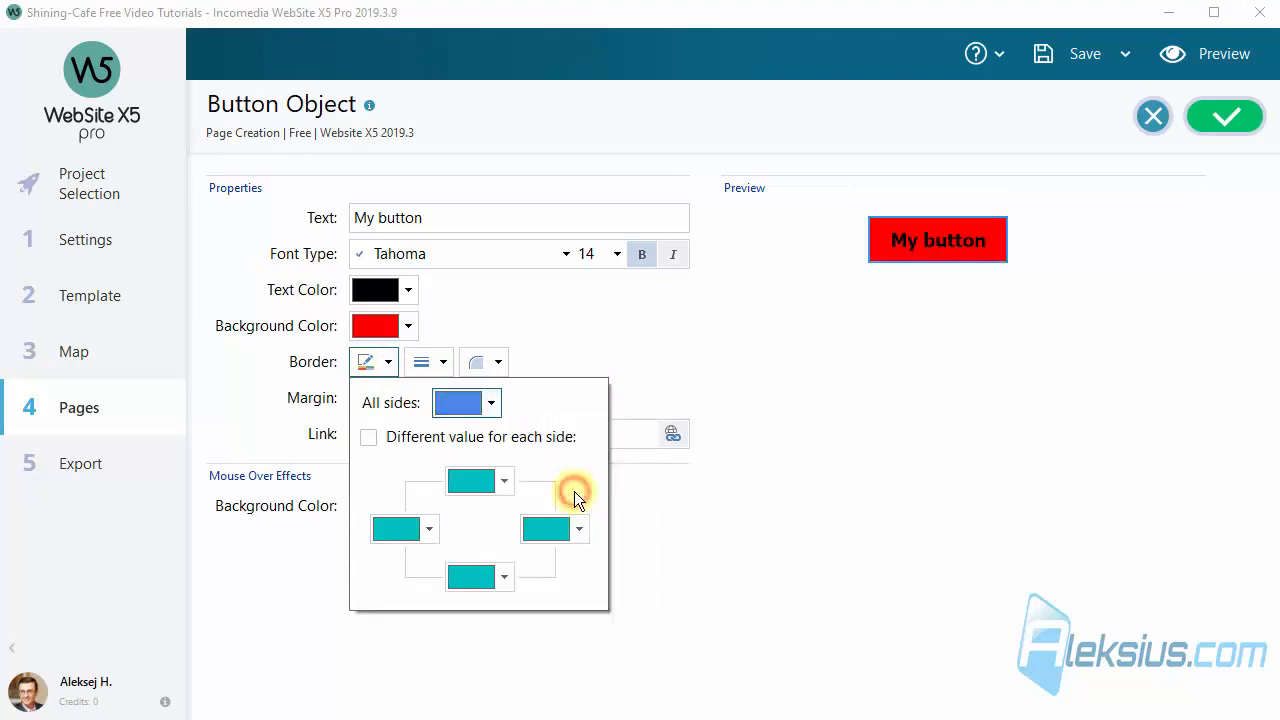
click(770, 341)
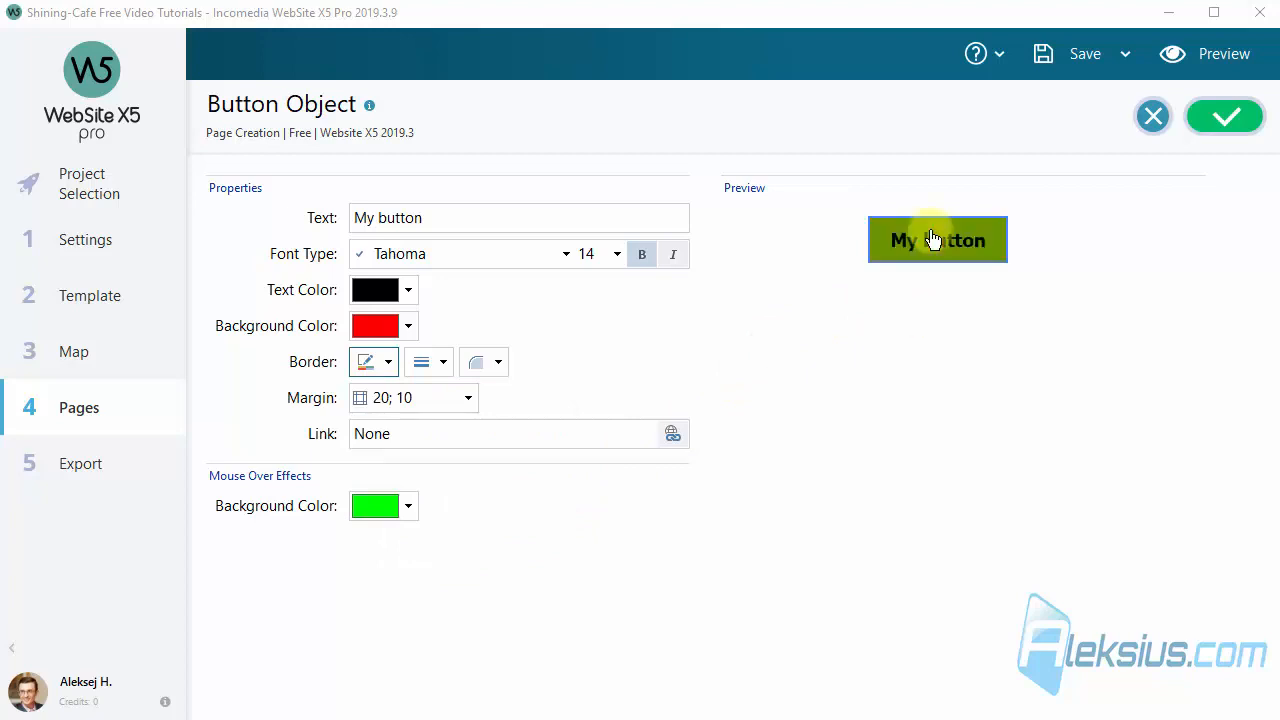
Link the button to the website page MathML Code, opening in the same window, and leave its tooltip empty.
click(675, 437)
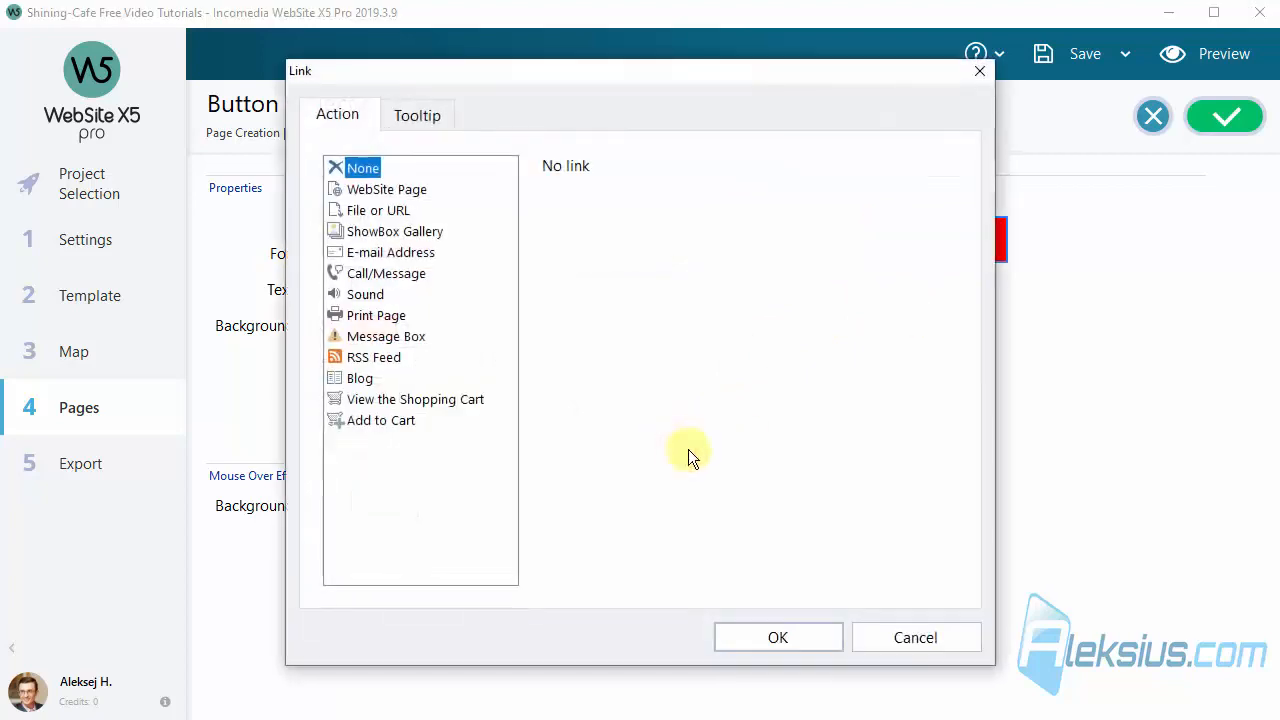
click(380, 210)
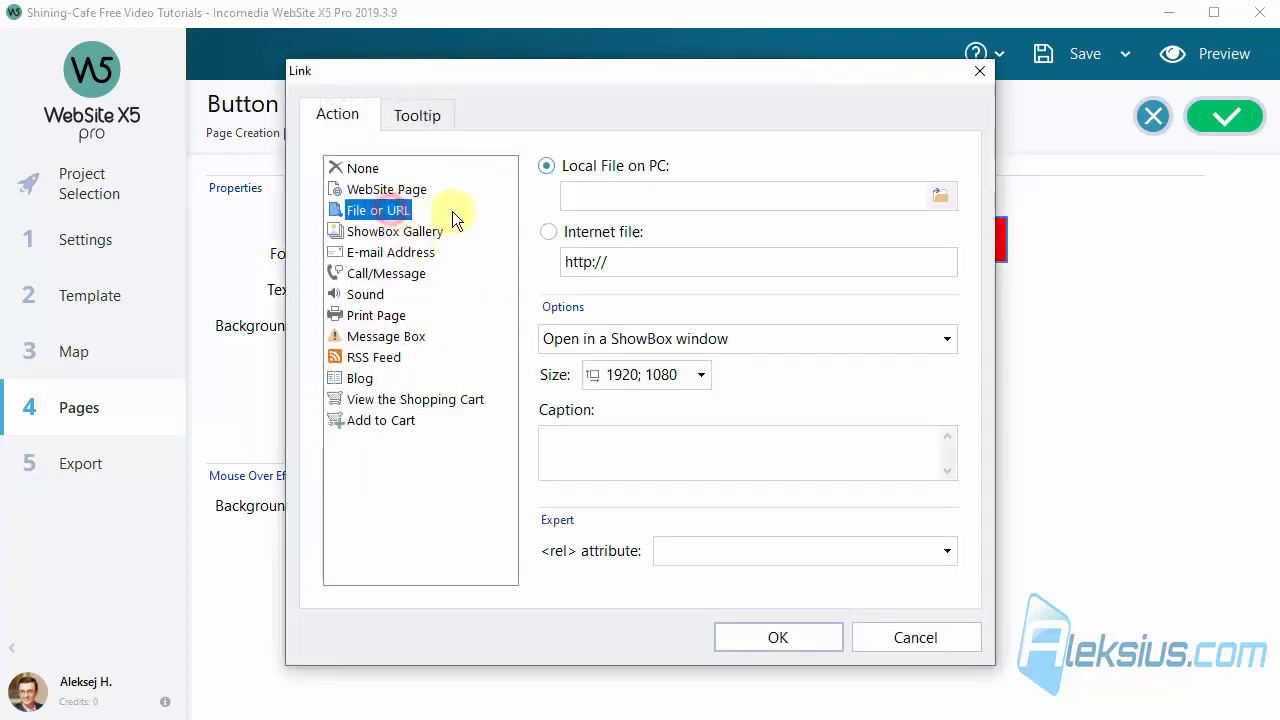
click(385, 189)
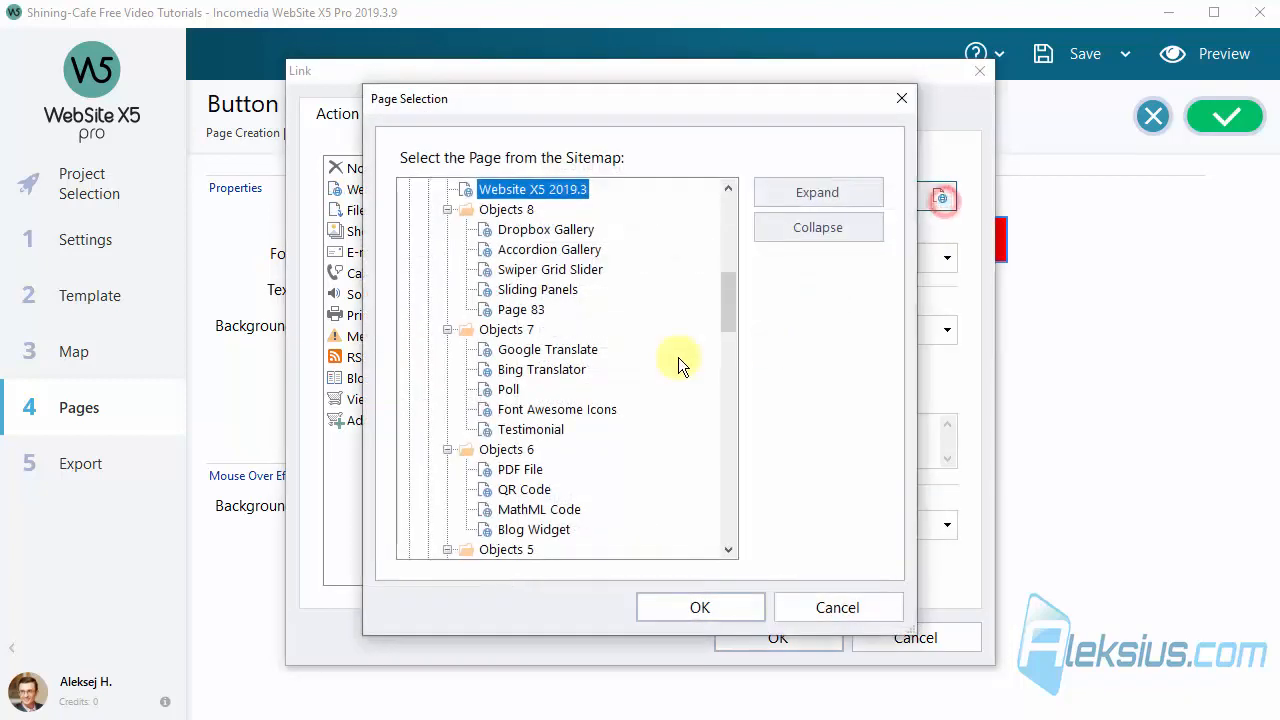
scroll(594, 391, down, 1)
double_click(586, 400)
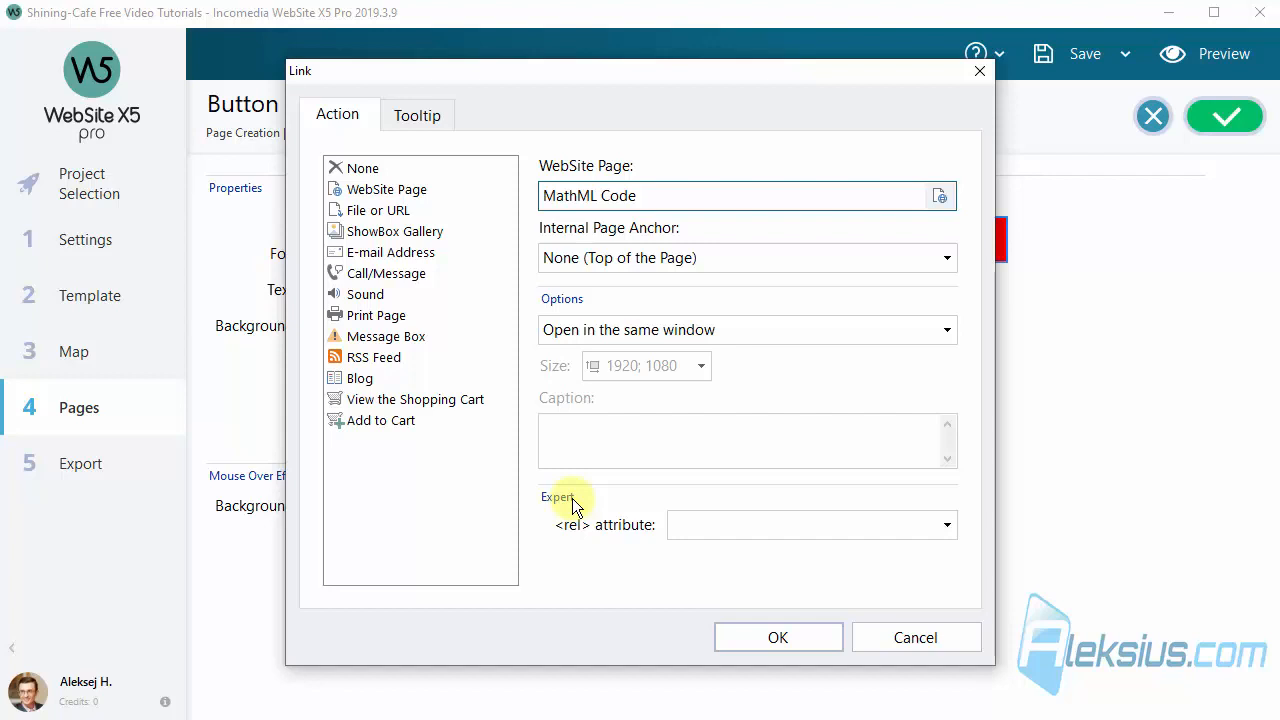
click(402, 117)
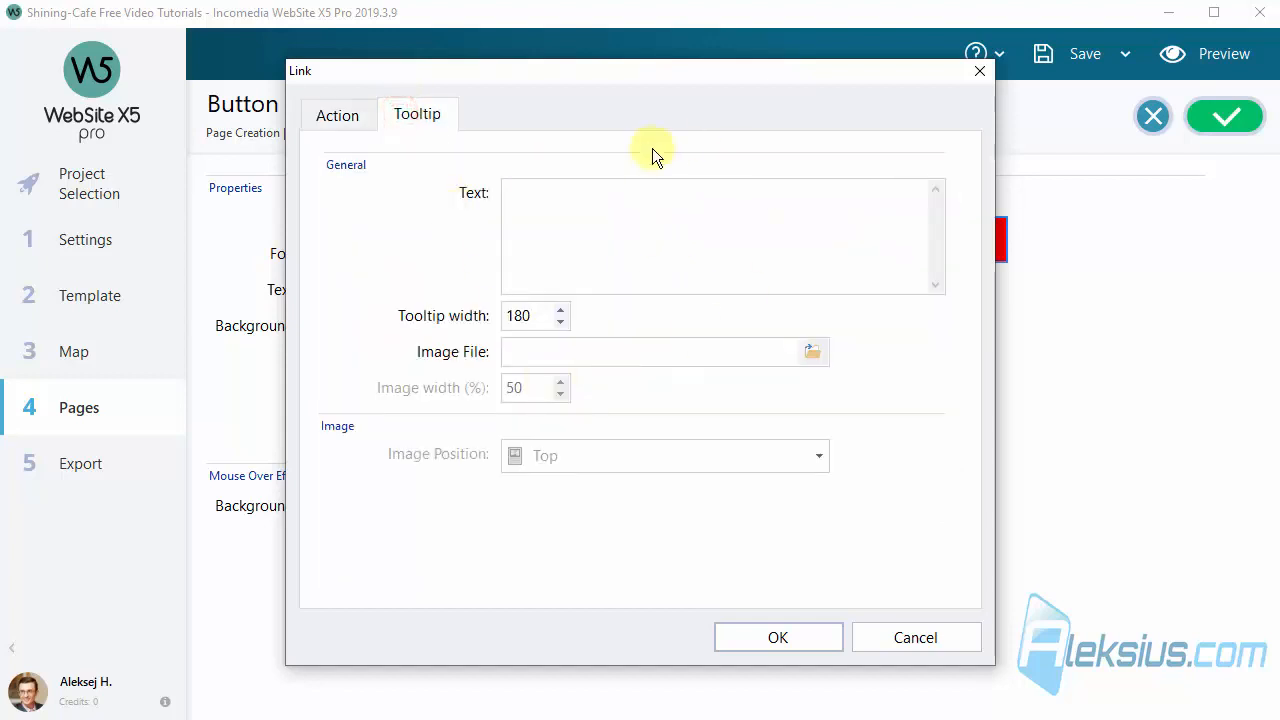
click(814, 634)
click(1157, 465)
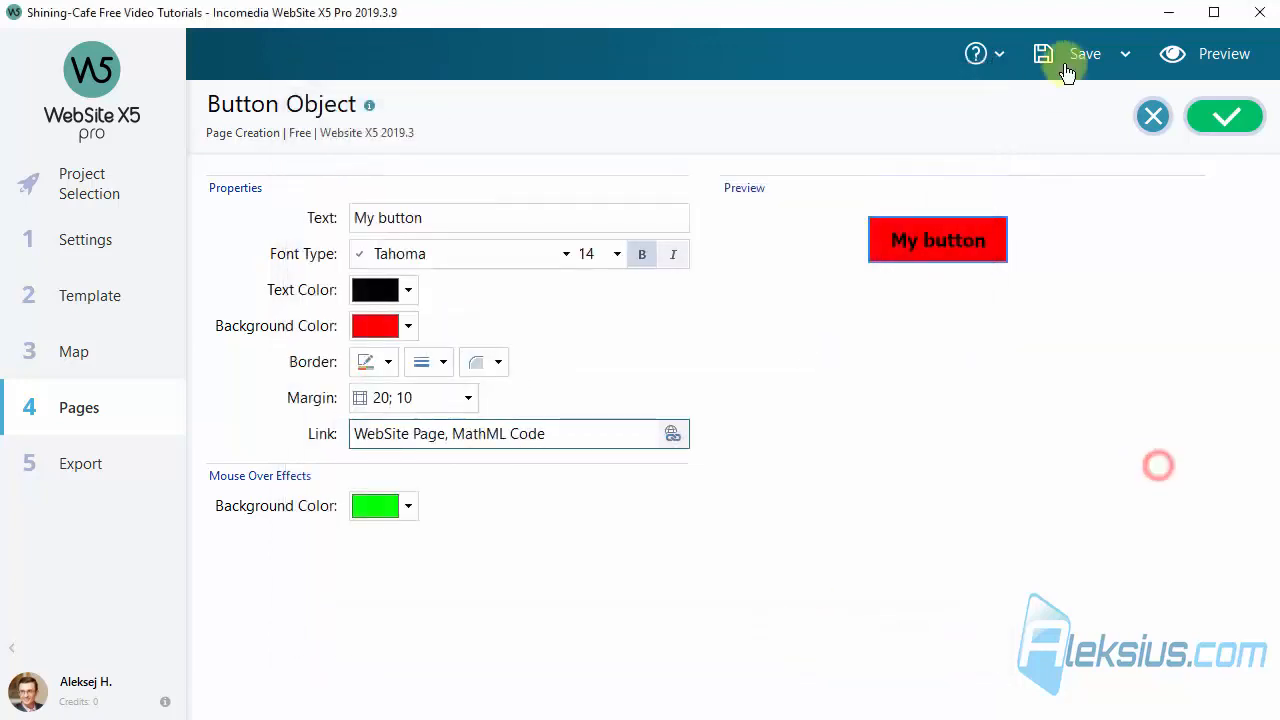
Save the project and preview the page to test the button's mouse-over effect.
click(1066, 70)
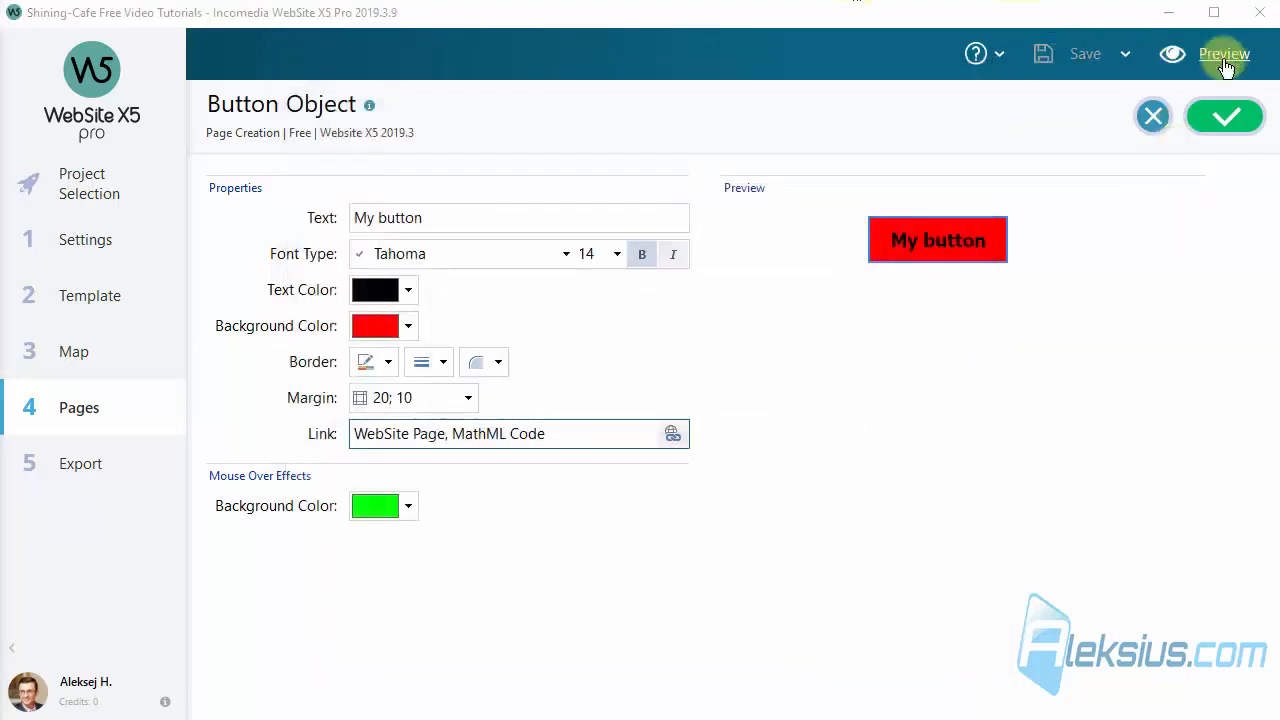
click(1224, 60)
scroll(1190, 533, down, 4)
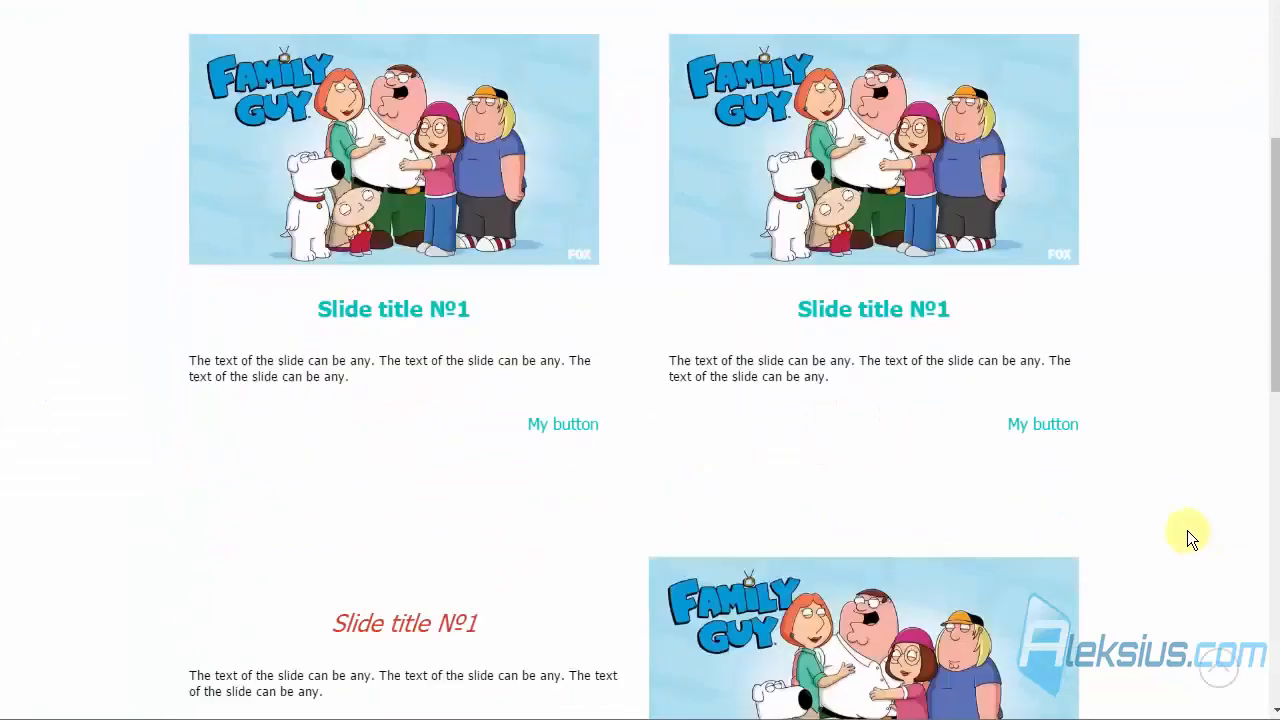
scroll(1187, 530, down, 7)
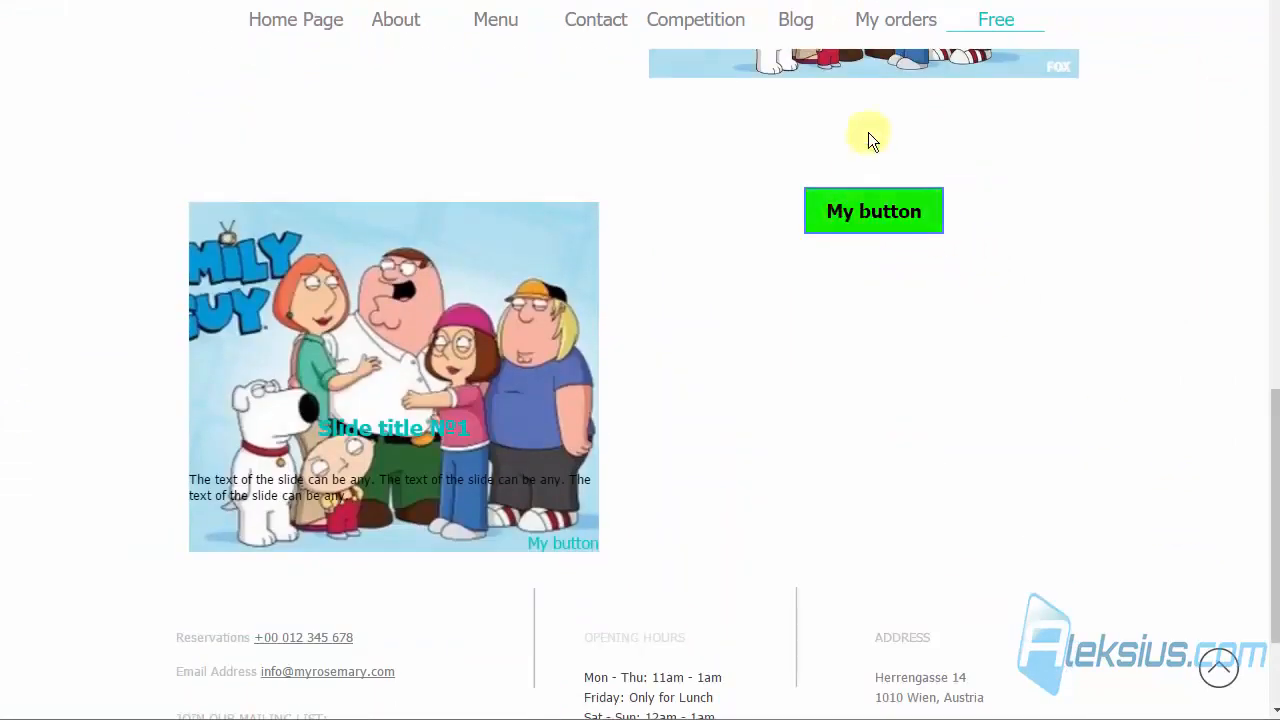
click(868, 228)
Open the SEO section of the advanced website settings and examine the heading tag and image optimization options.
click(88, 240)
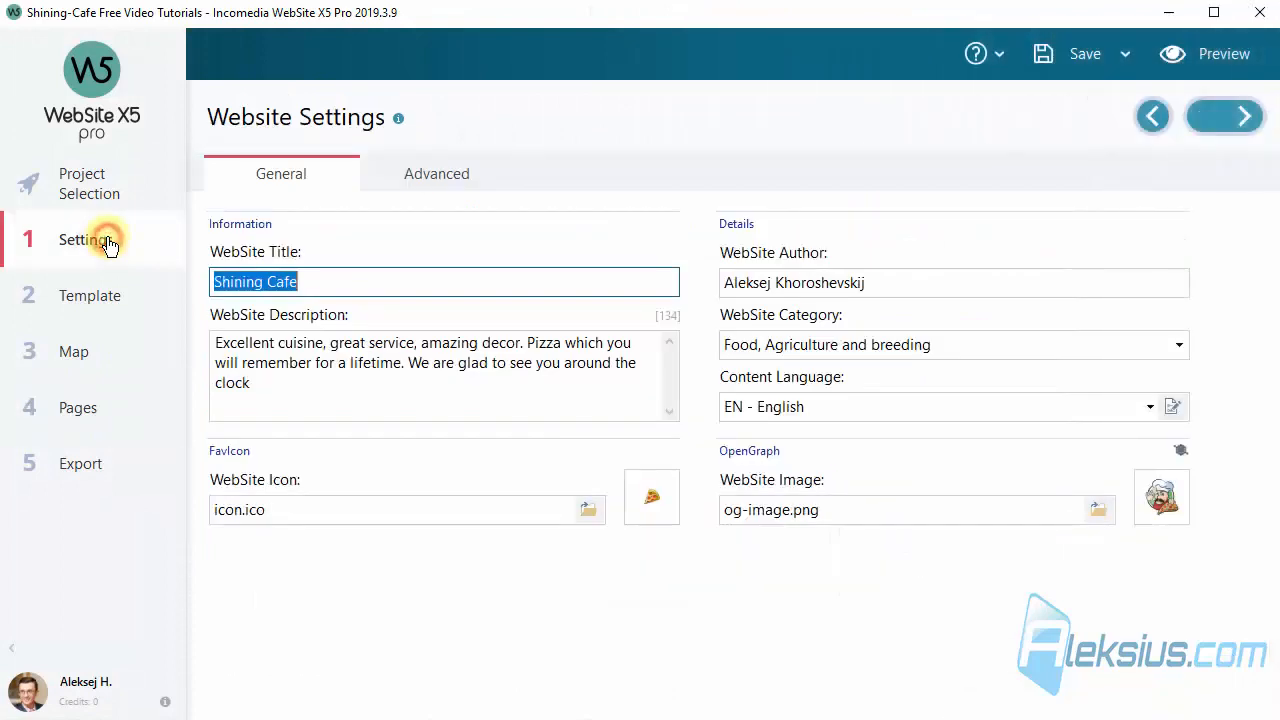
click(430, 172)
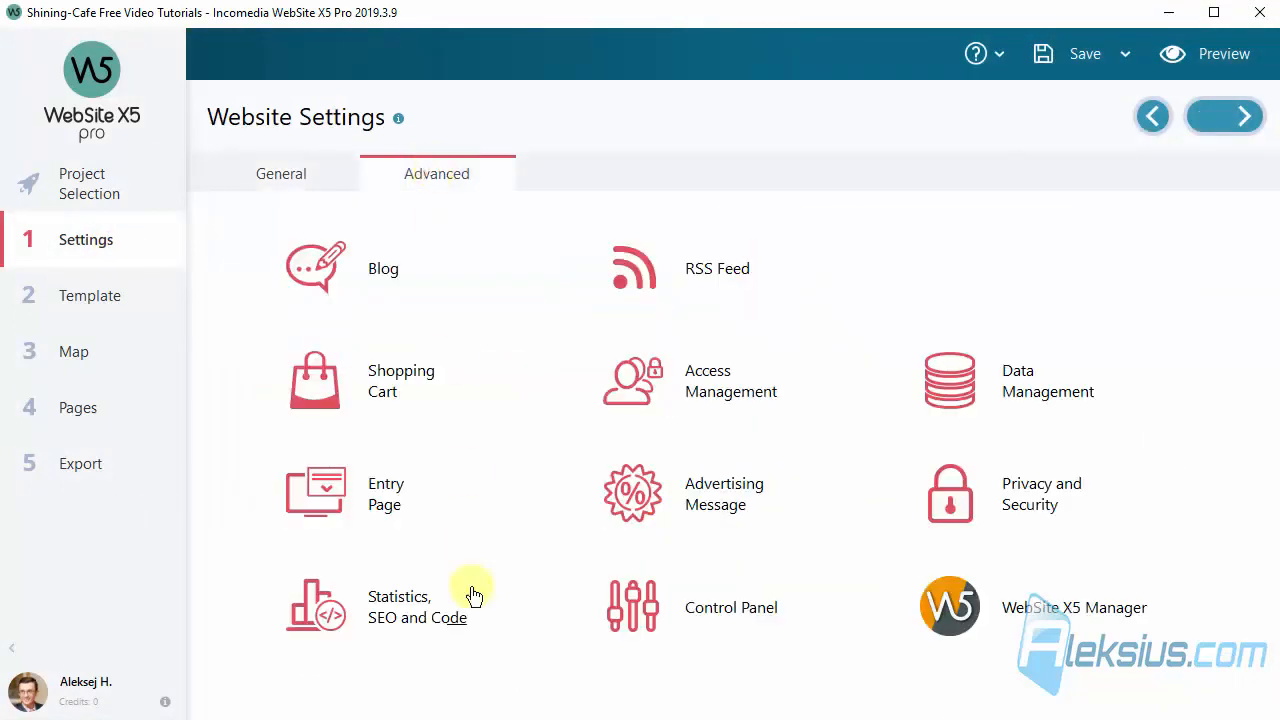
click(437, 617)
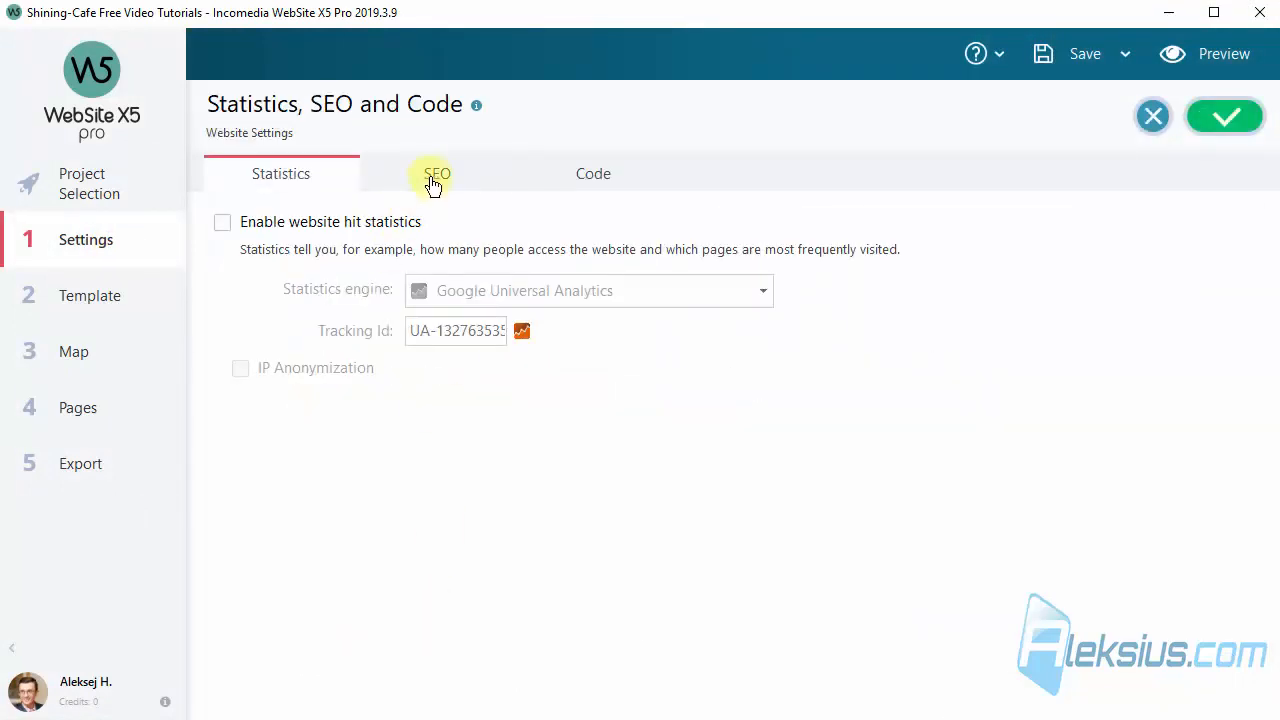
click(434, 172)
scroll(914, 504, down, 2)
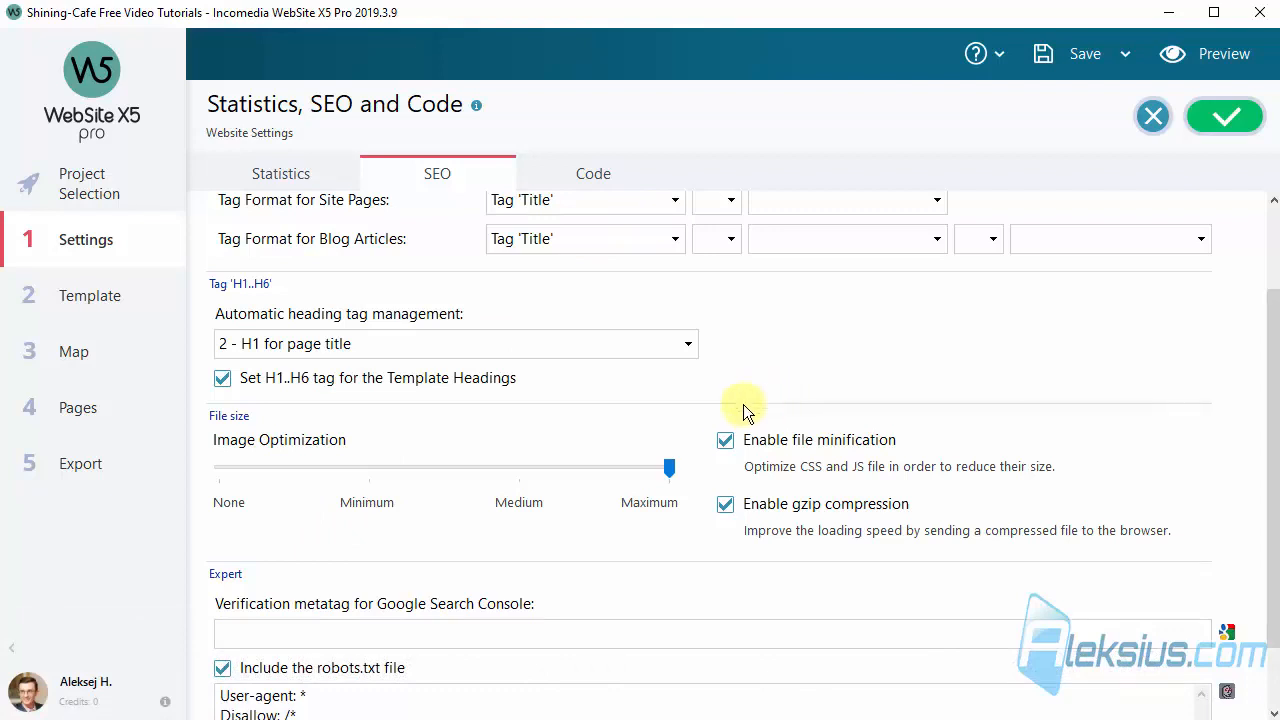
click(668, 468)
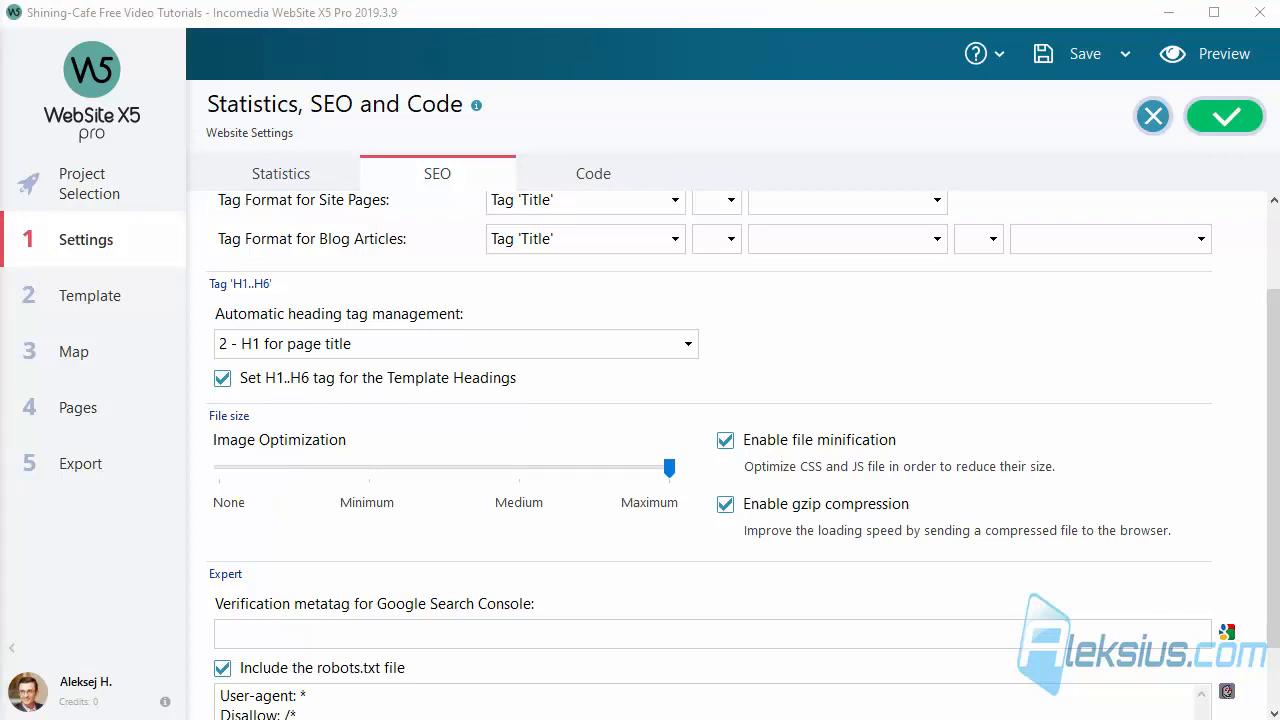
Widen the program window, show the tips beside the SEO settings and hide them again.
drag(10, 111, 0, 112)
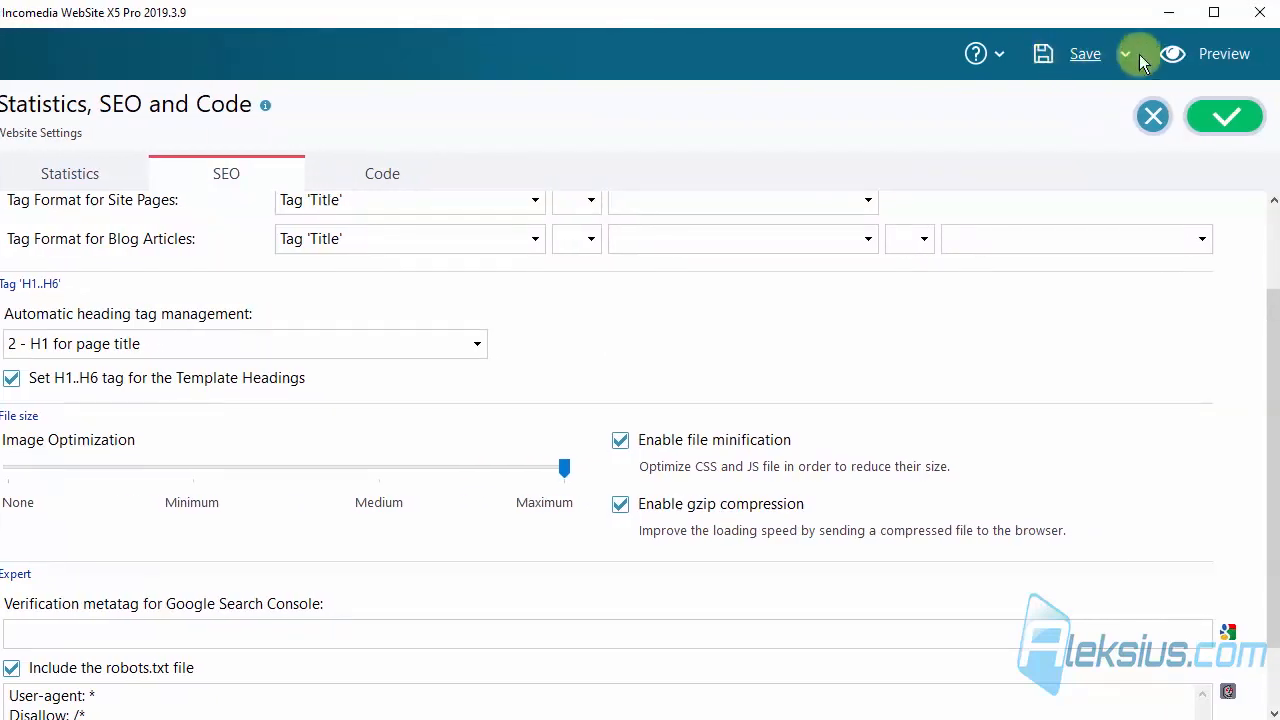
click(1008, 56)
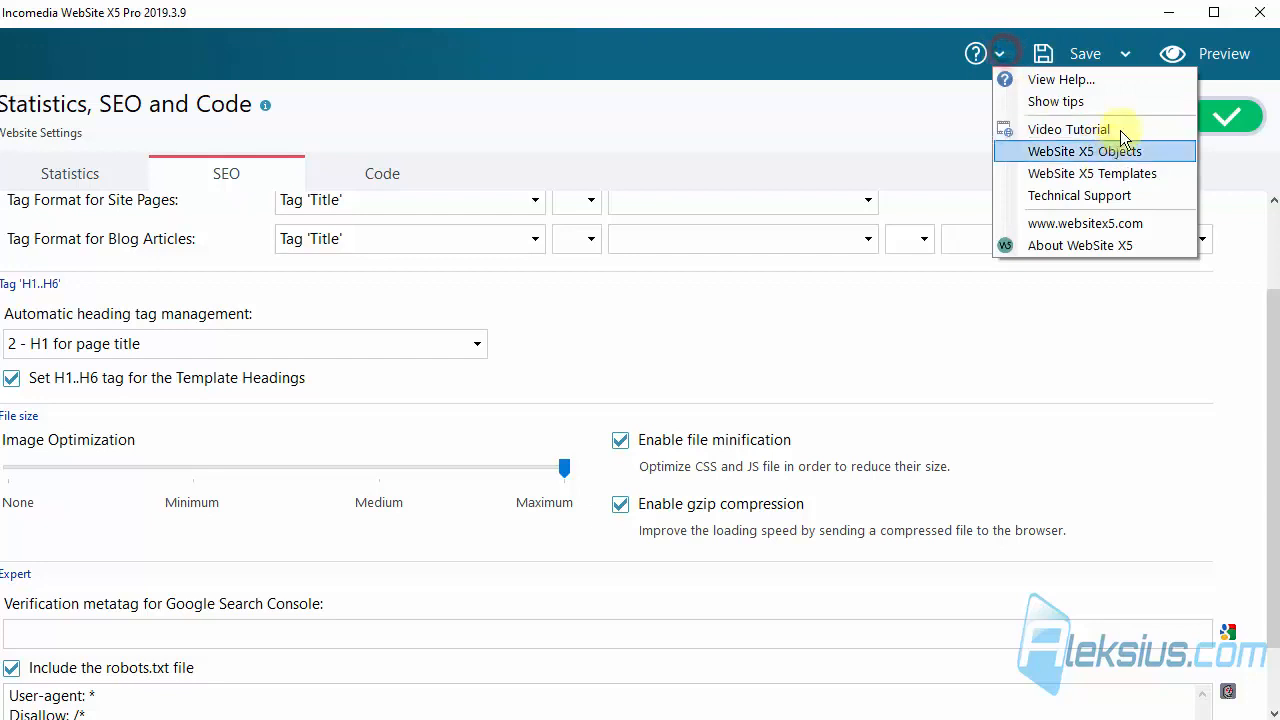
click(1121, 103)
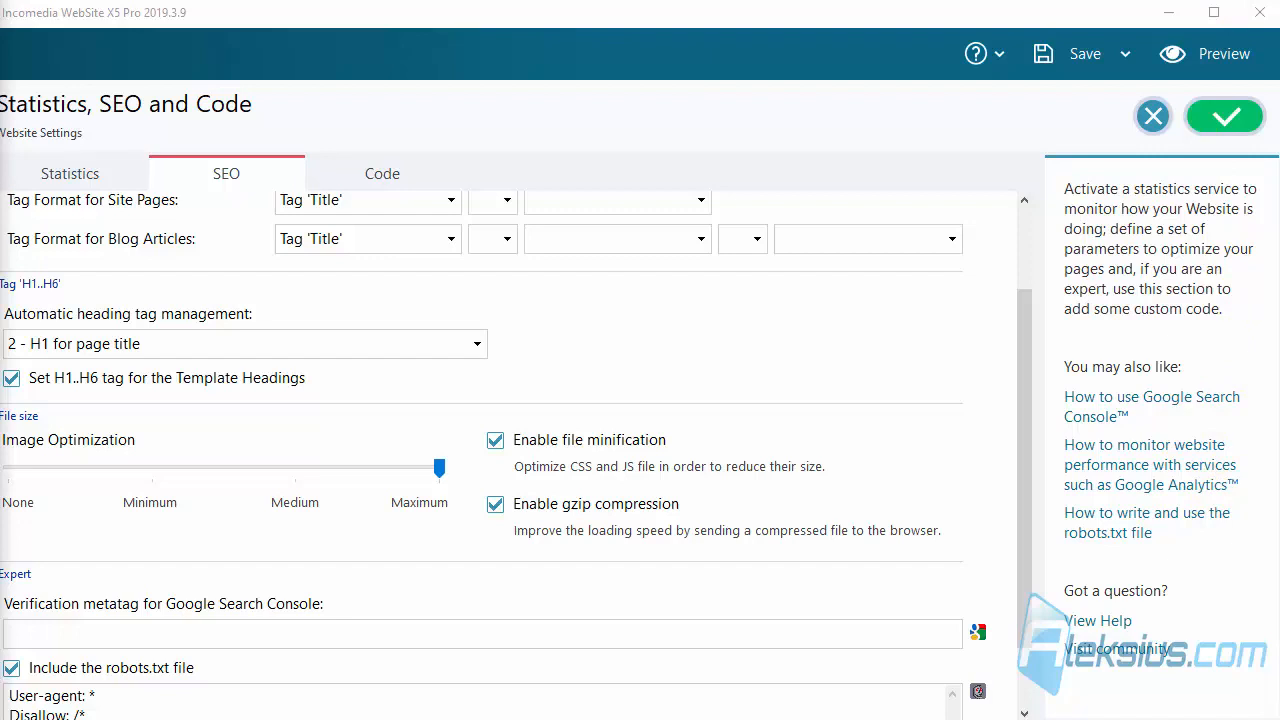
click(998, 54)
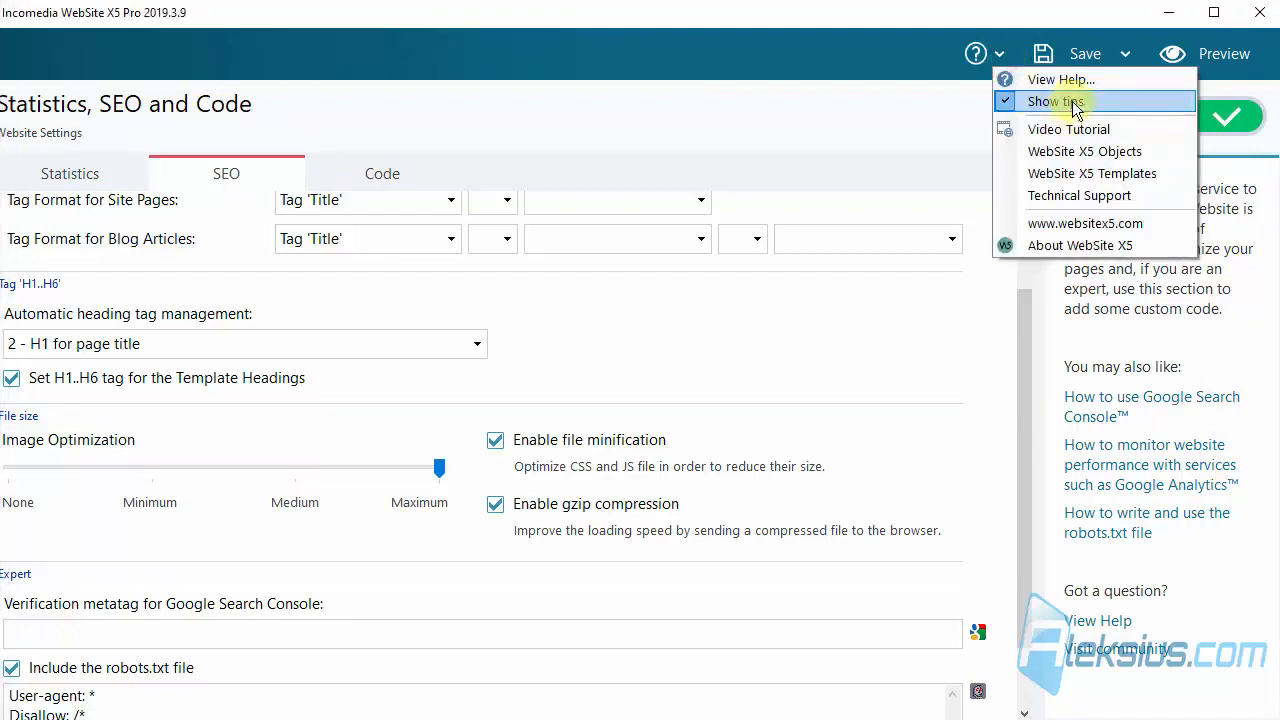
click(1073, 102)
click(999, 58)
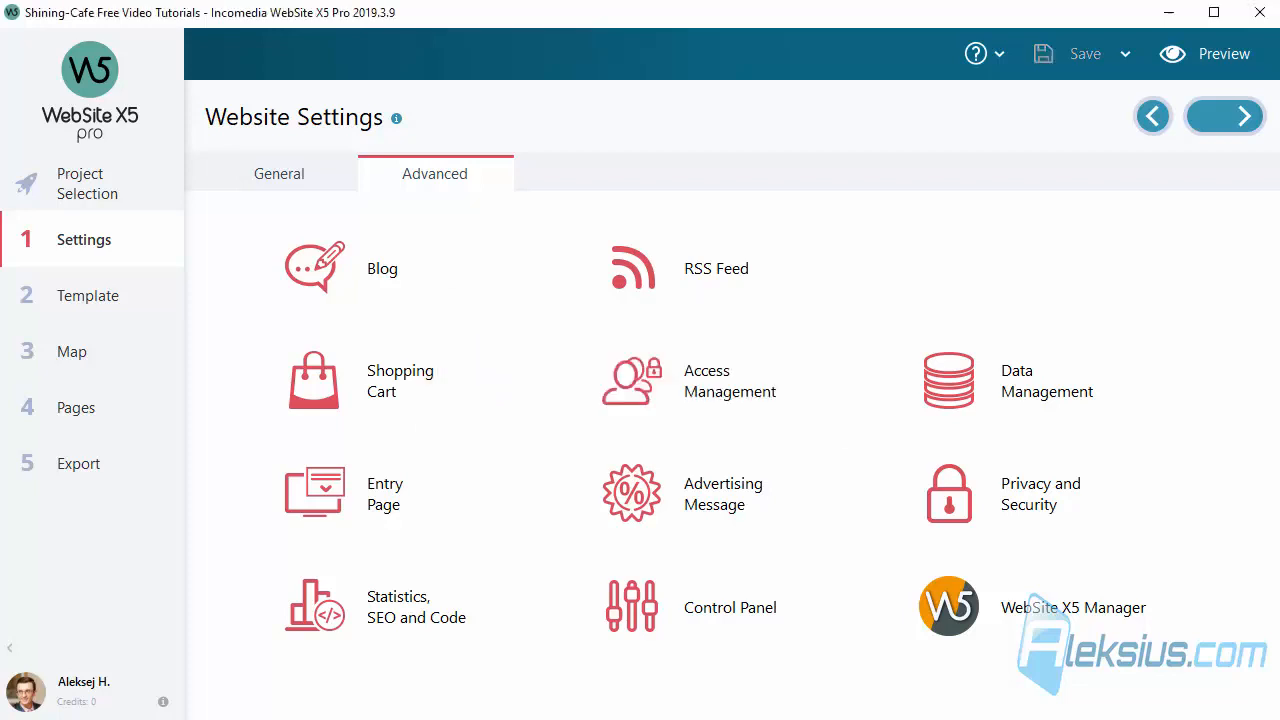
Start a new project, browse the New templates and close the template selection without choosing one.
click(68, 204)
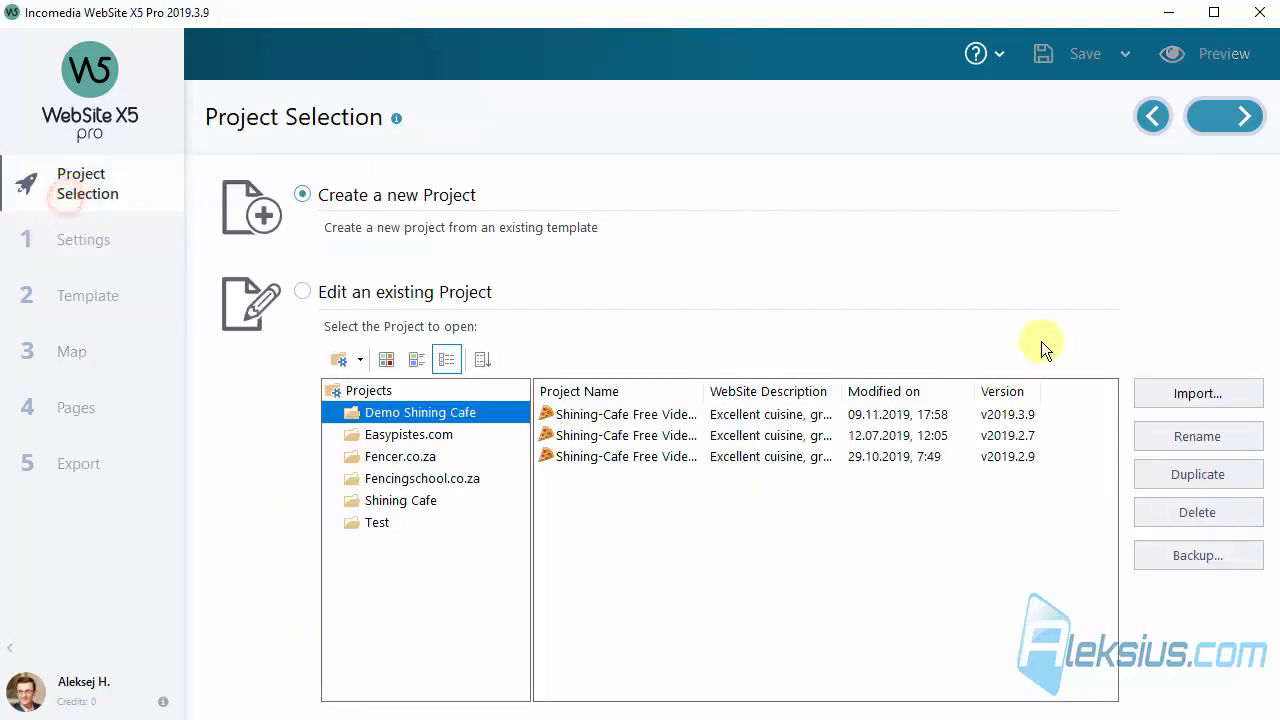
click(1224, 122)
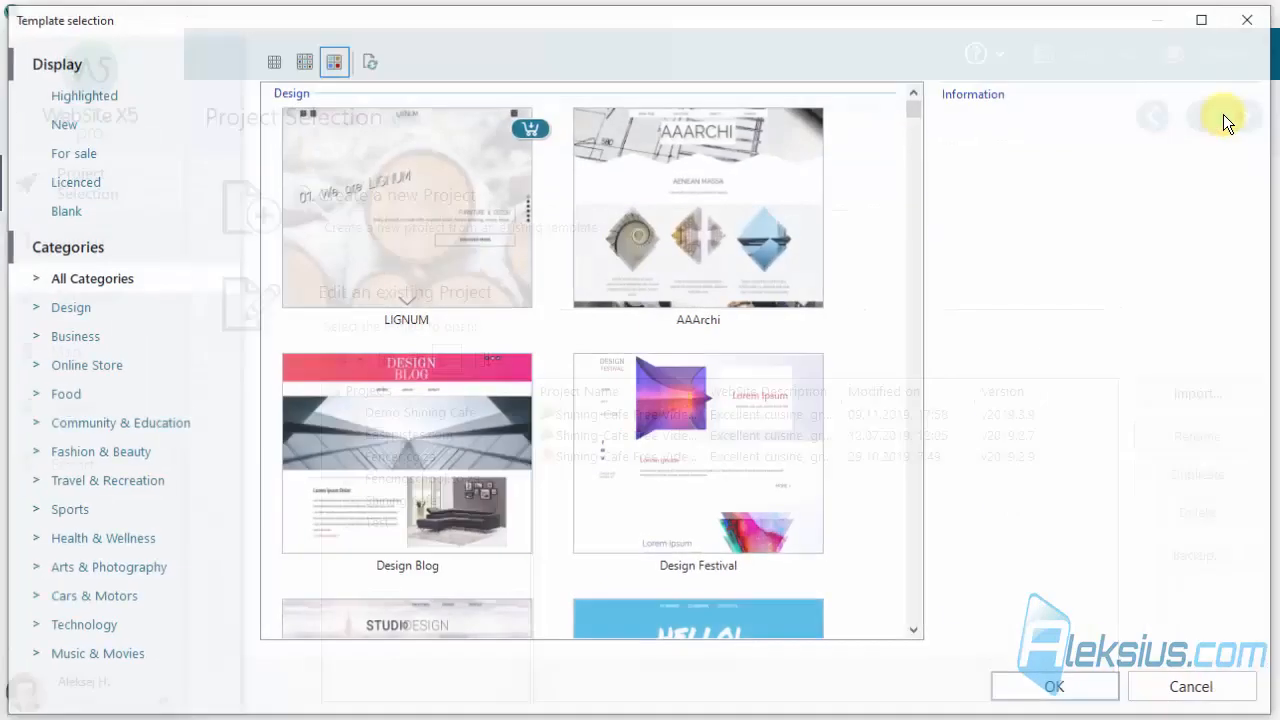
click(80, 123)
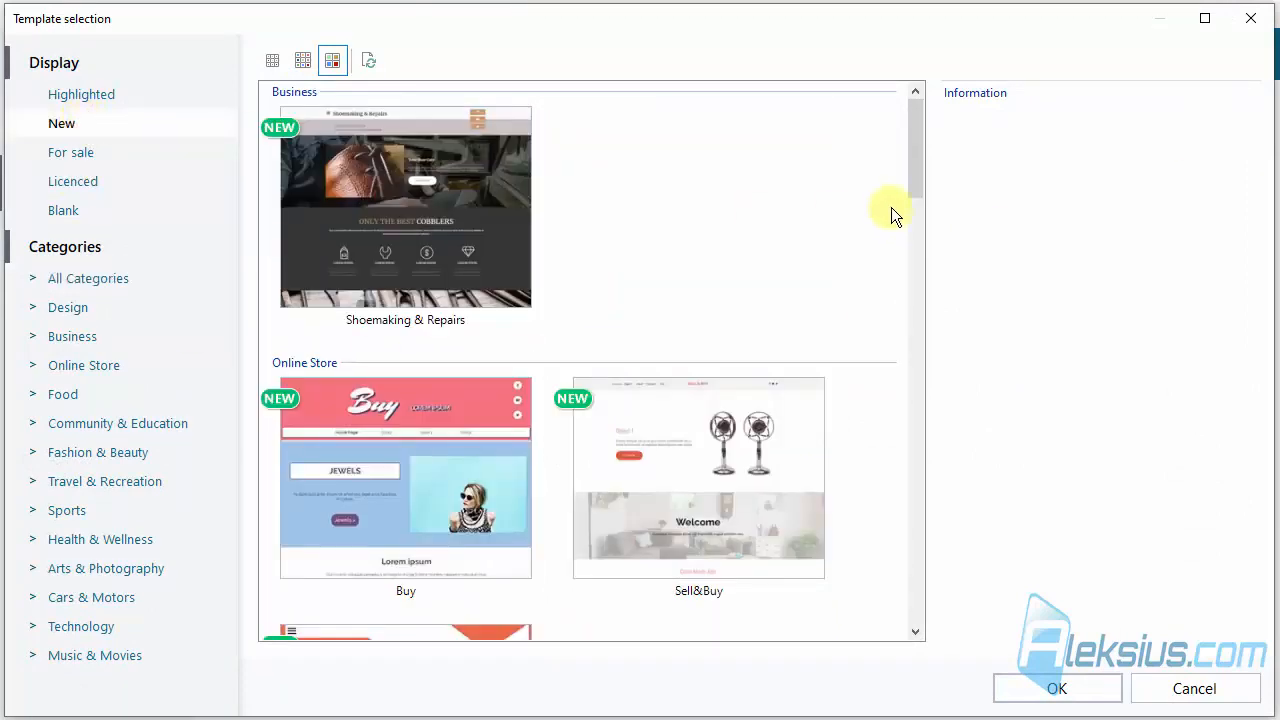
drag(917, 121, 915, 75)
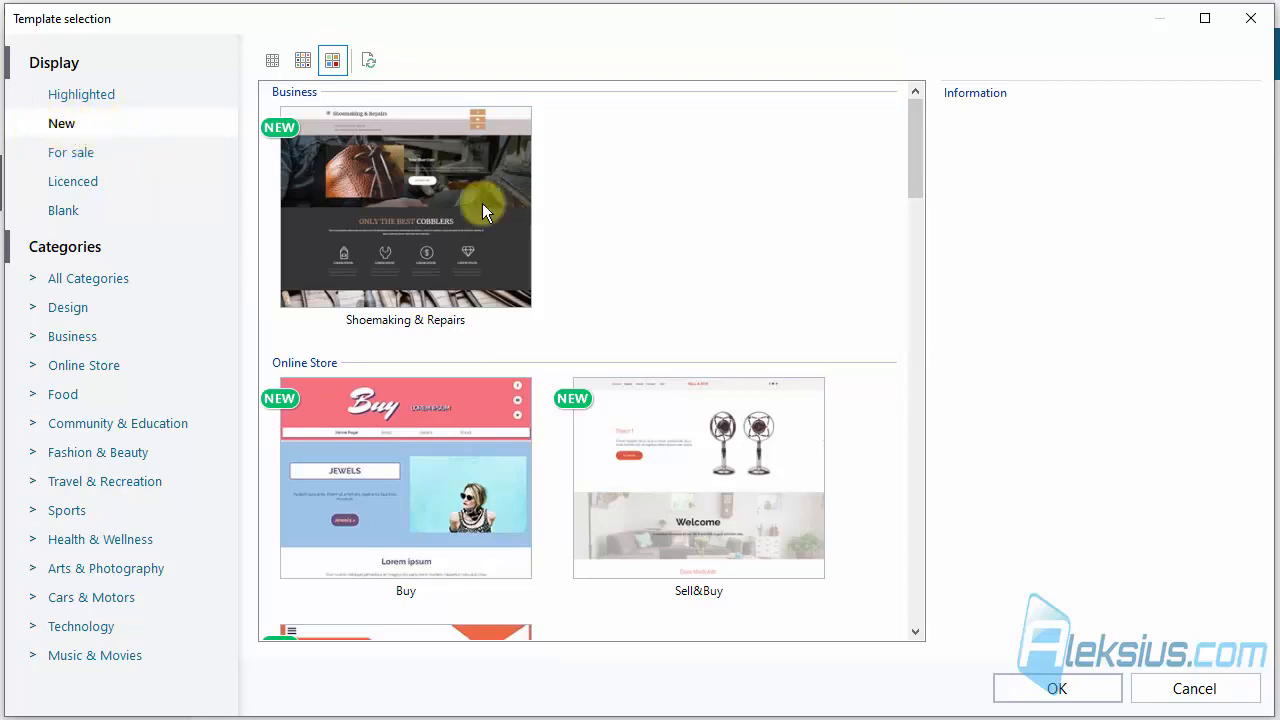
click(1249, 18)
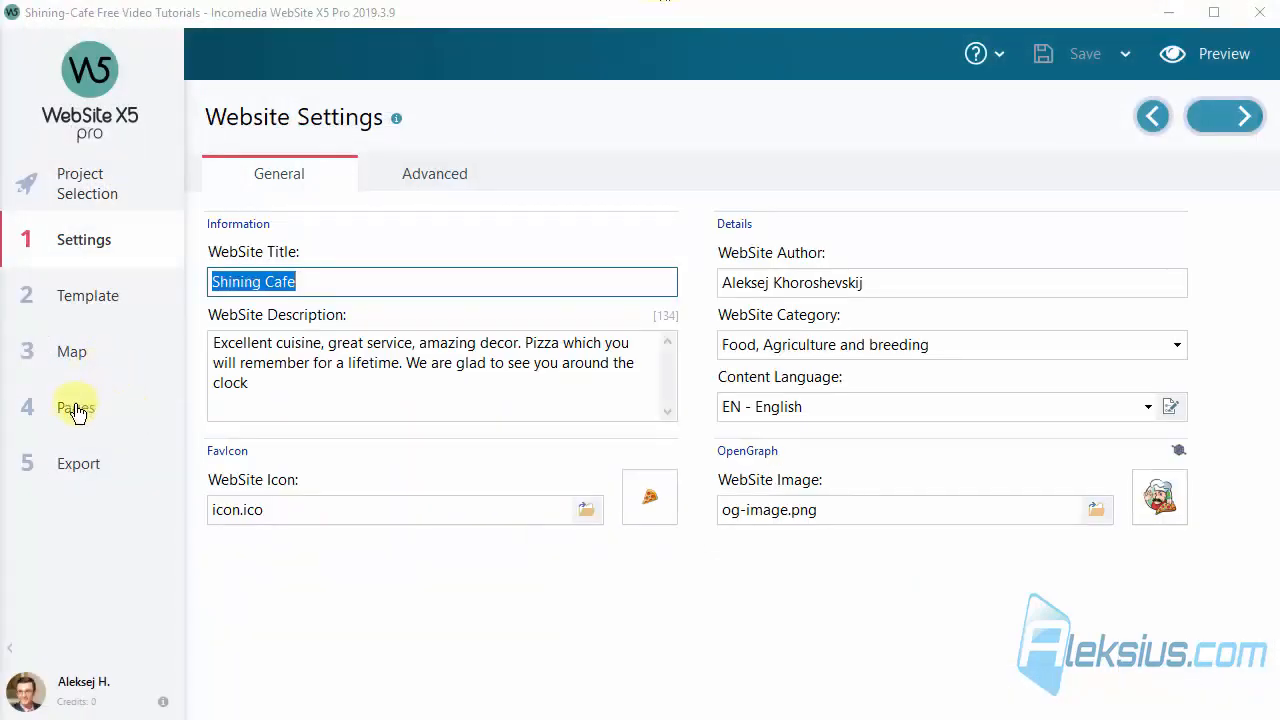
Open object management from the Home Page's page creation and review the objects used in the project.
click(77, 410)
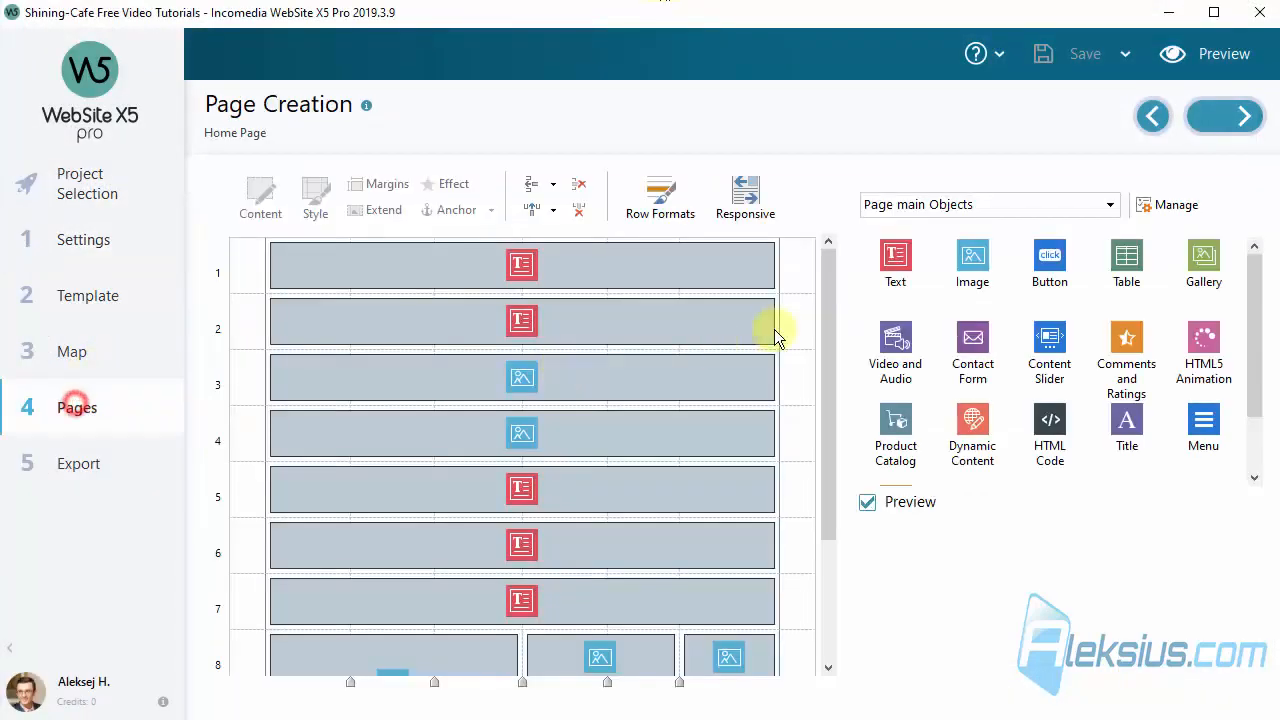
click(1183, 205)
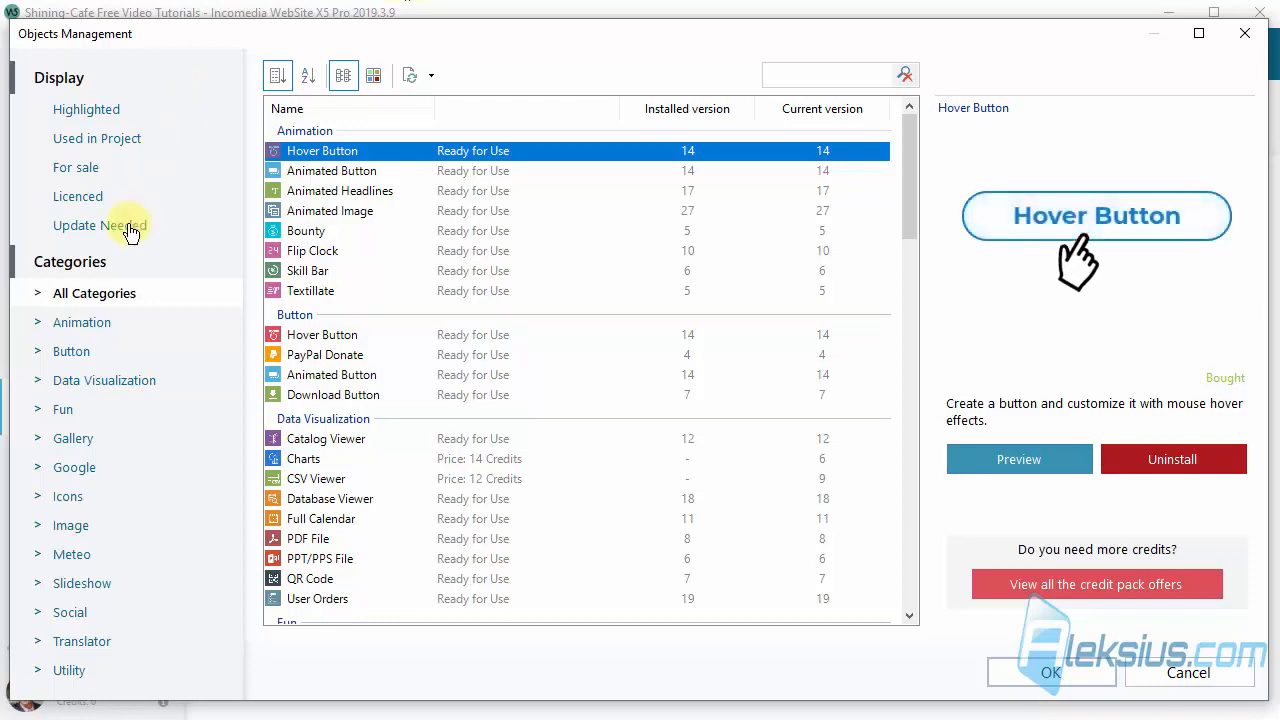
click(103, 142)
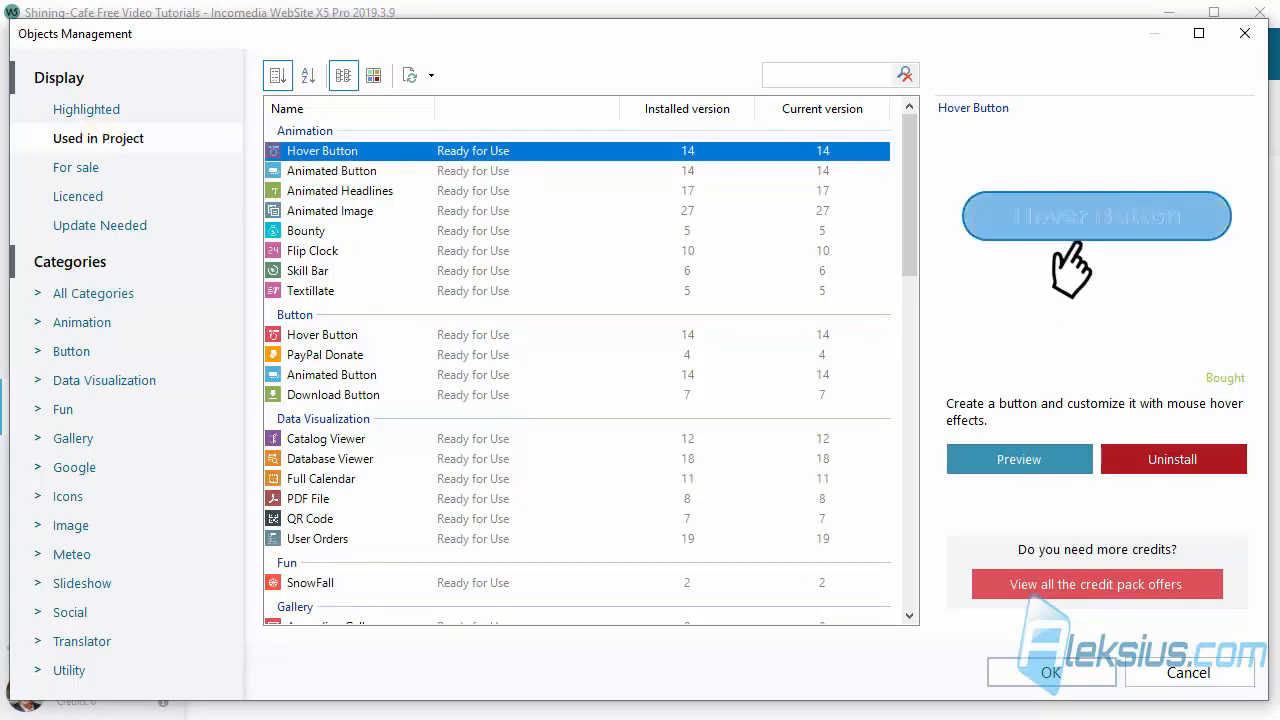
drag(915, 147, 914, 114)
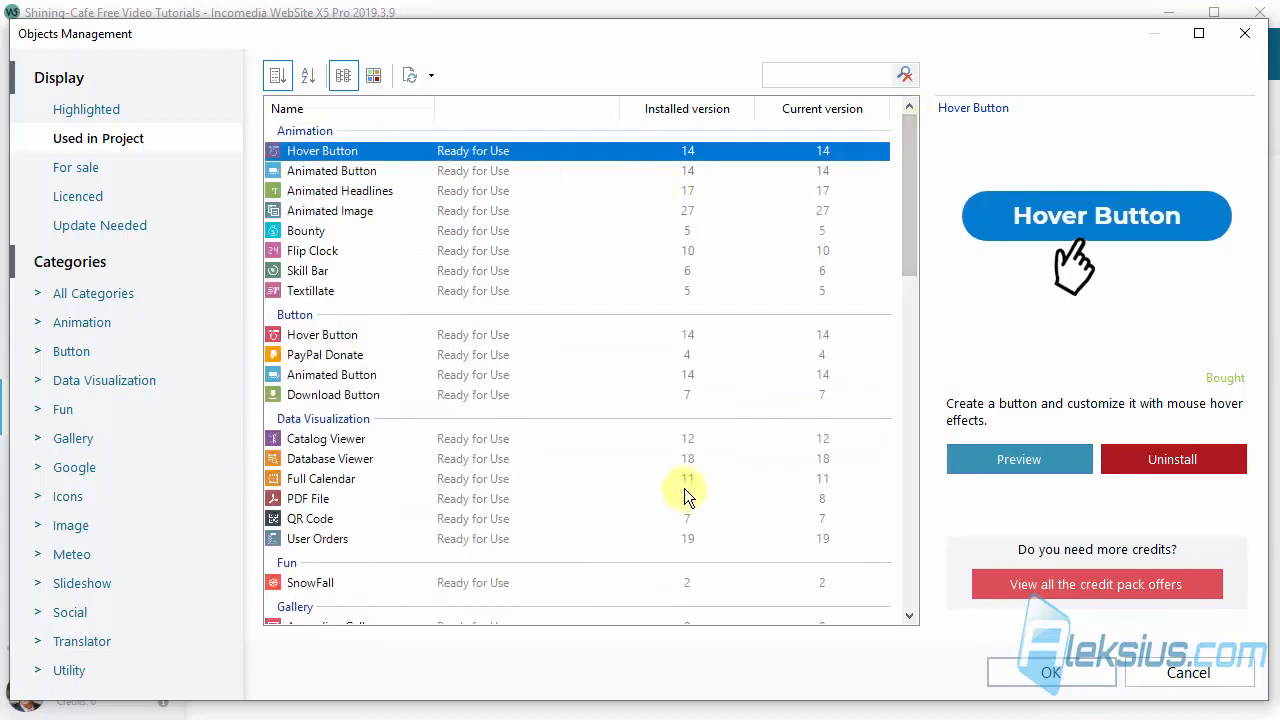
scroll(684, 488, down, 13)
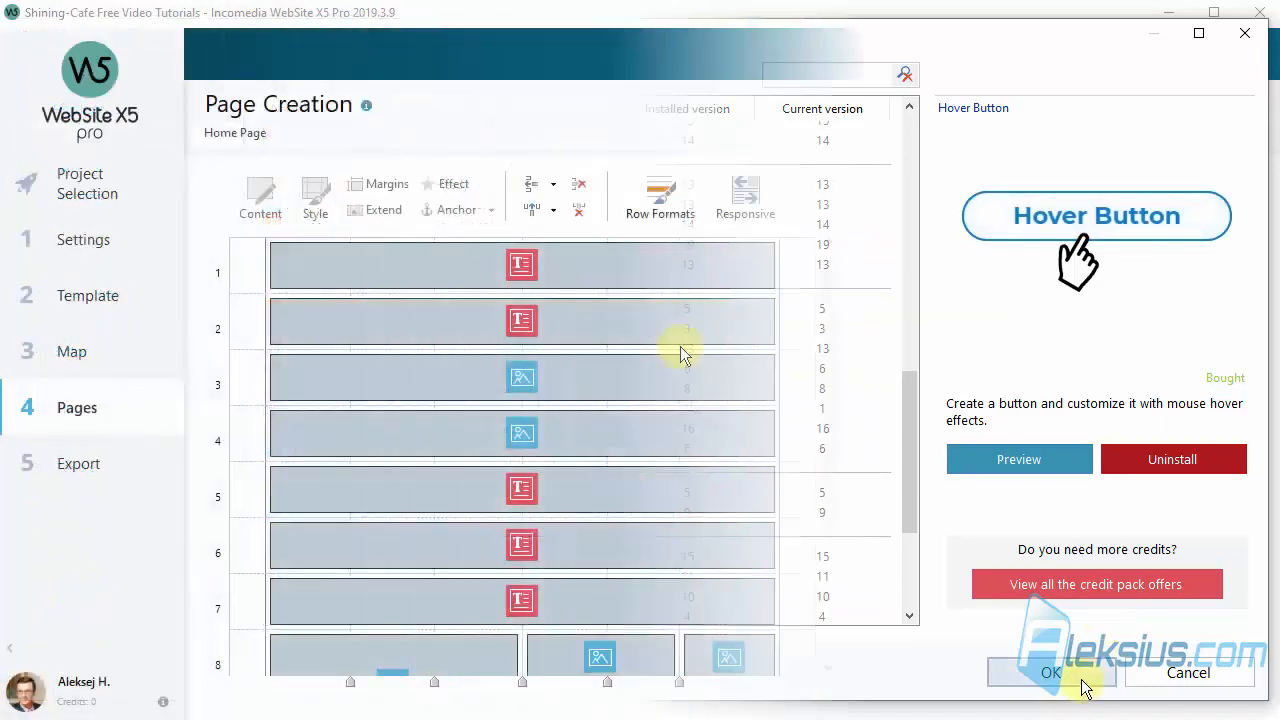
Shrink the text object in row 2 by one column and place a Gallery object in the freed cell.
click(680, 325)
drag(774, 318, 657, 314)
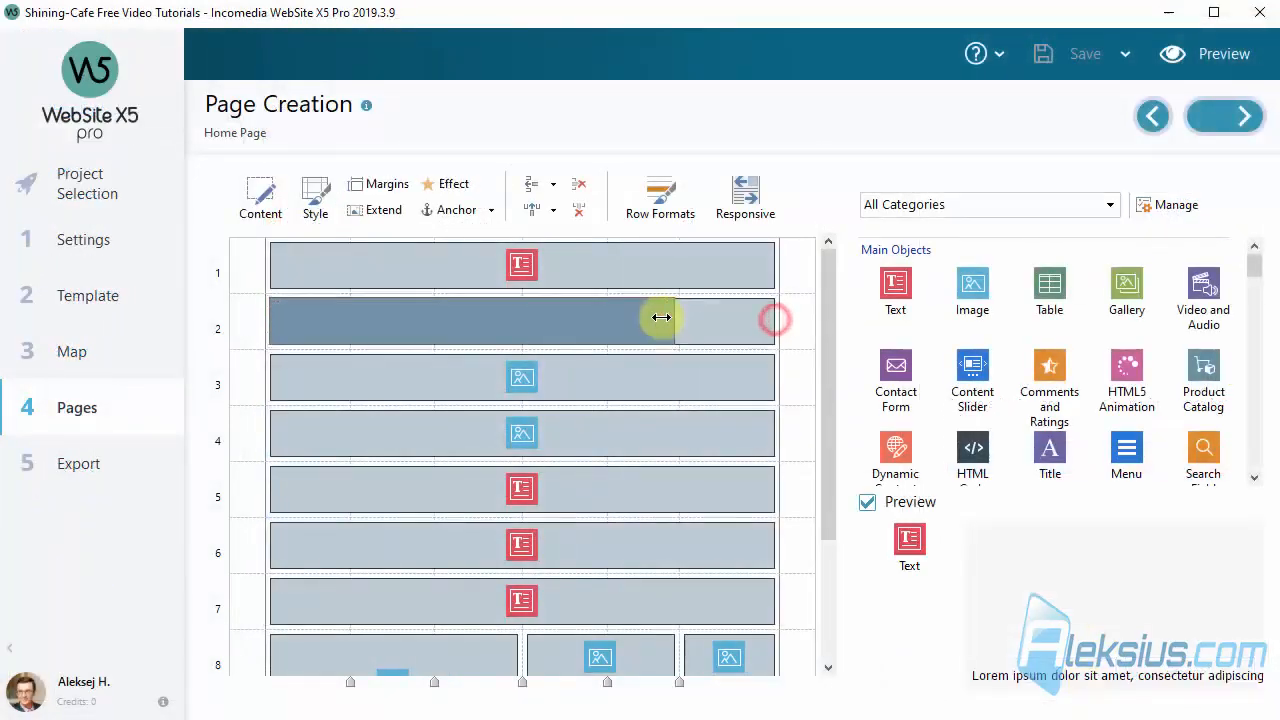
drag(1126, 285, 740, 320)
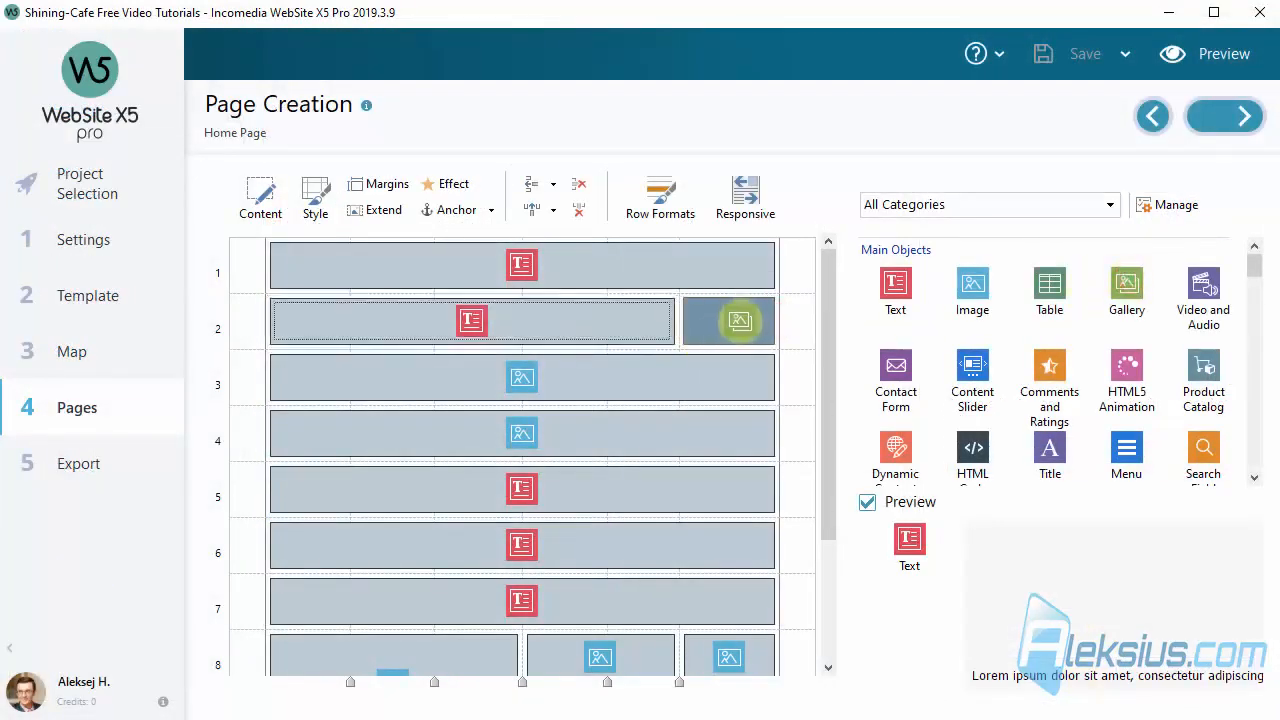
Open the new Gallery object and examine its preset thumbnail images.
double_click(740, 320)
click(601, 180)
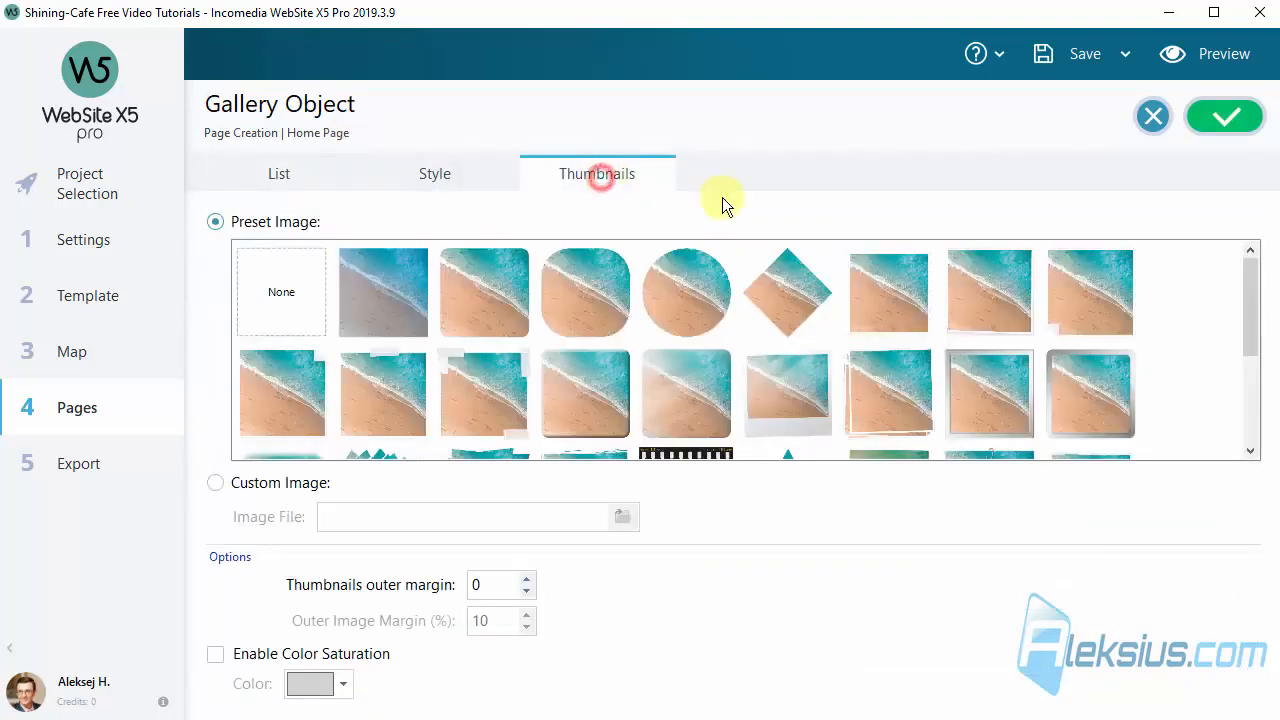